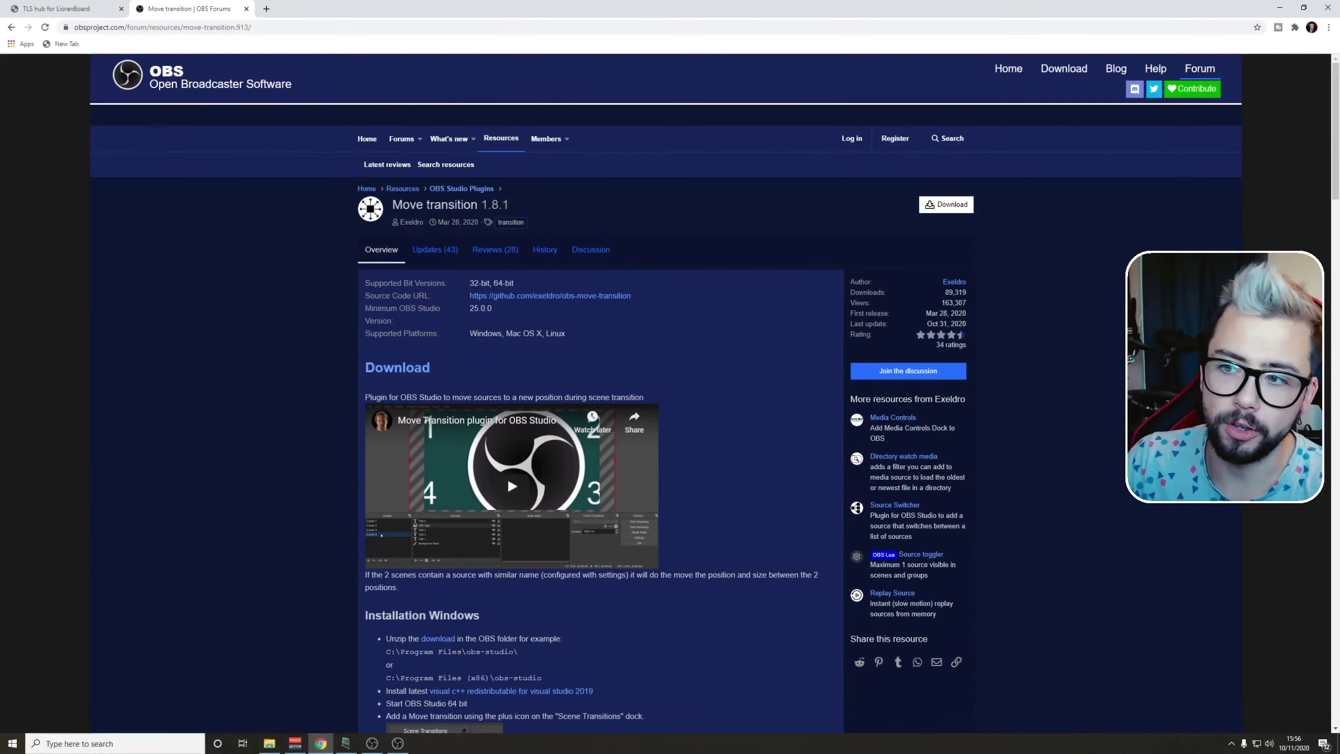
- Scroll through the Move transition plugin page, then switch from Chrome to OBS Studio
{"action": "scroll", "coordinate": [507, 470], "scroll_direction": "down", "scroll_amount": 15}
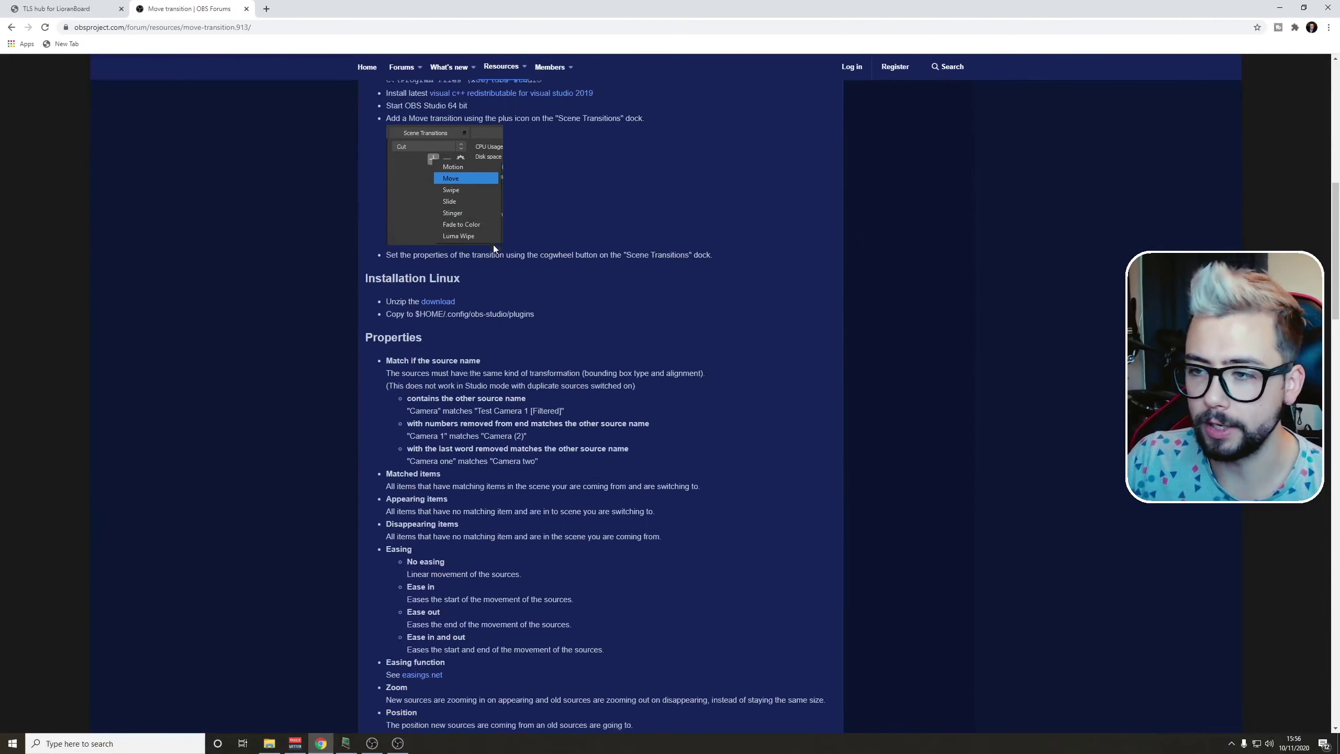
{"action": "scroll", "coordinate": [496, 253], "scroll_direction": "down", "scroll_amount": 8}
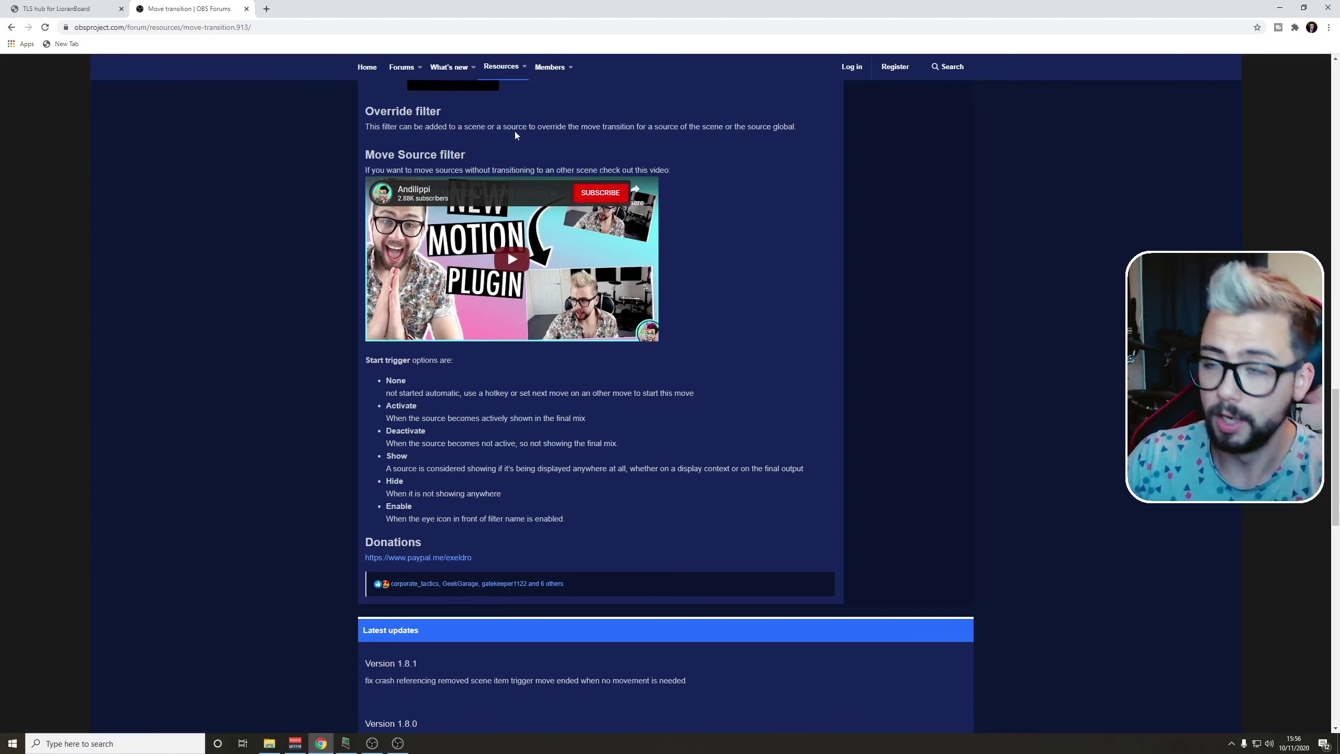
{"action": "scroll", "coordinate": [1255, 92], "scroll_direction": "up", "scroll_amount": 7}
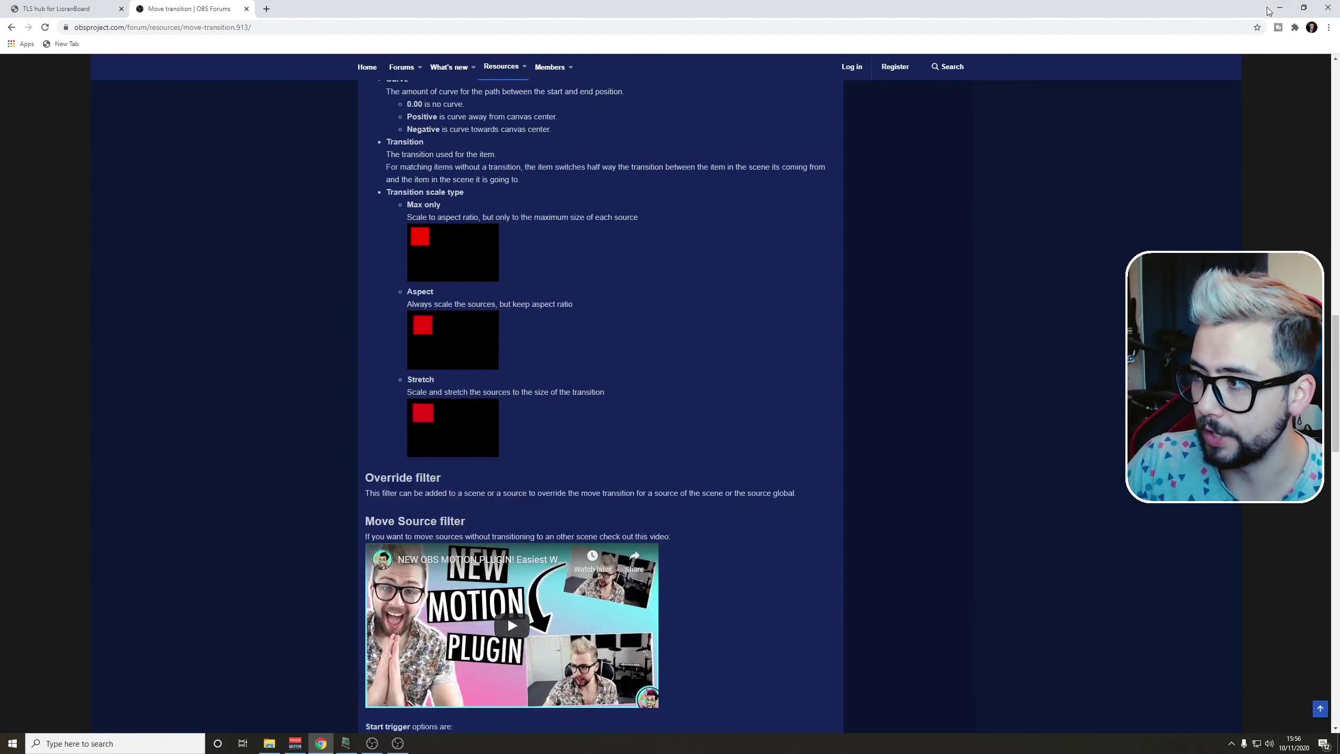
{"action": "left_click", "coordinate": [1280, 8]}
{"action": "left_click", "coordinate": [398, 746]}
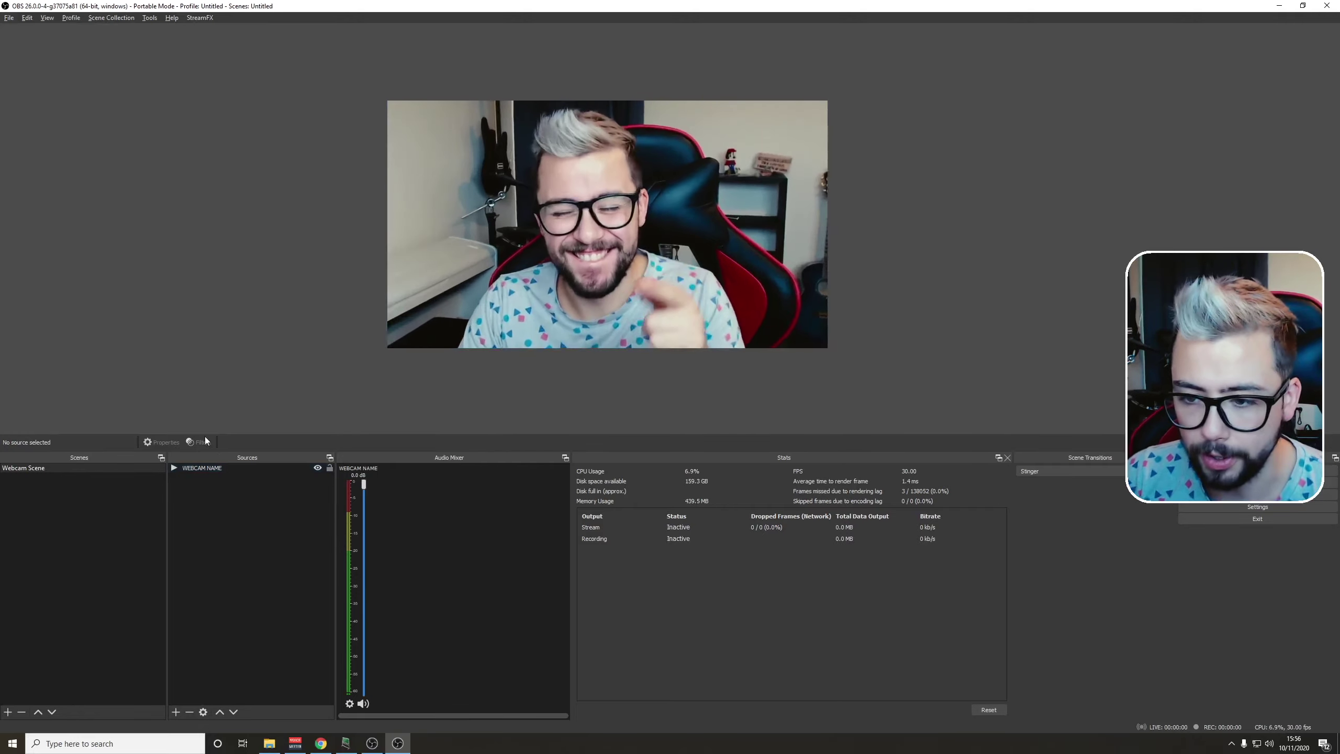
- Set the WEBCAM NAME source's positional alignment to Centre and refit it to the canvas
{"action": "left_click", "coordinate": [220, 474]}
{"action": "left_click", "coordinate": [214, 468]}
{"action": "right_click", "coordinate": [214, 468]}
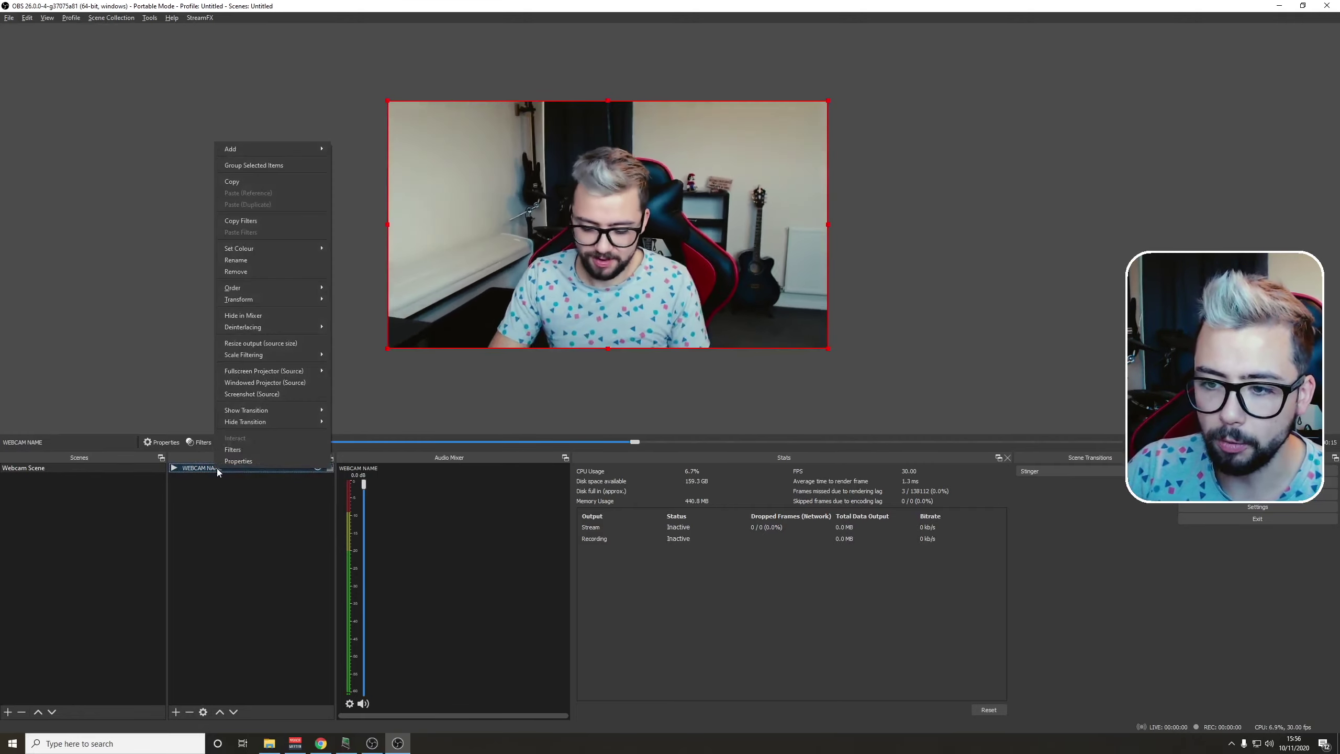
{"action": "mouse_move", "coordinate": [264, 299]}
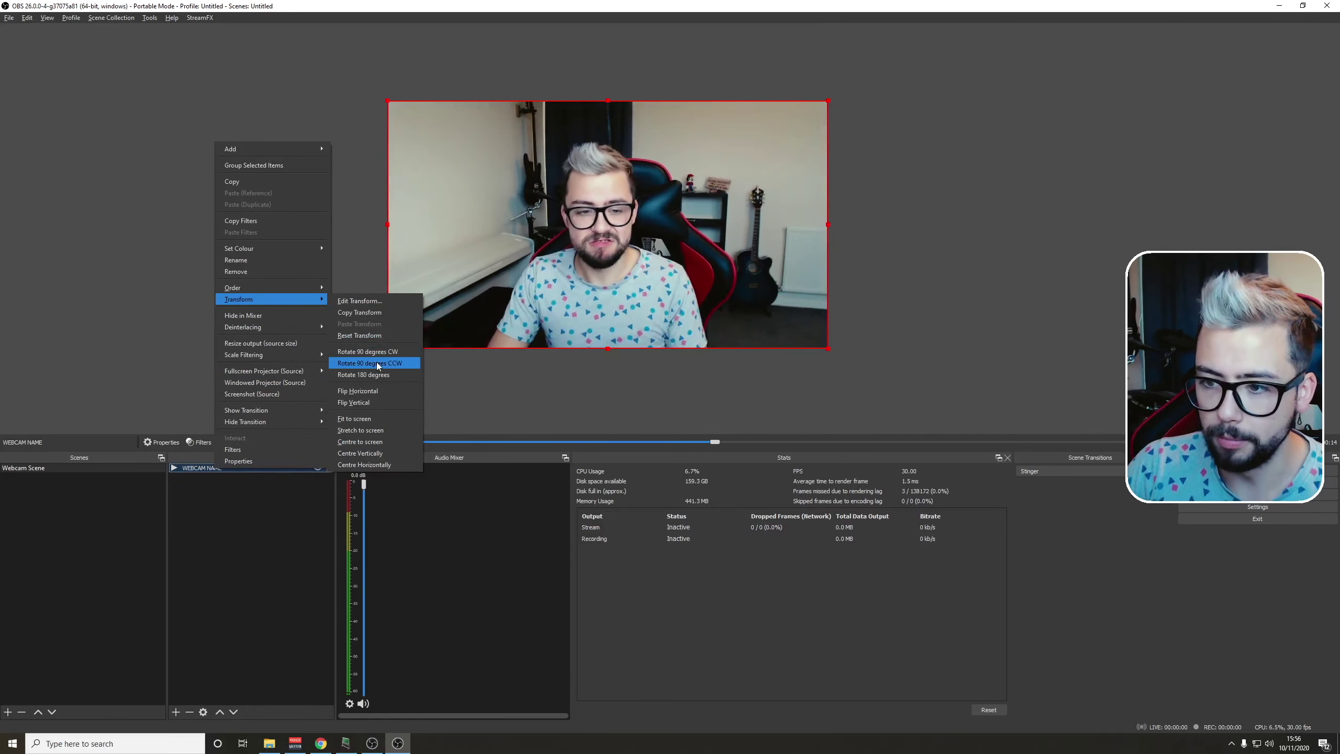
{"action": "left_click", "coordinate": [356, 301]}
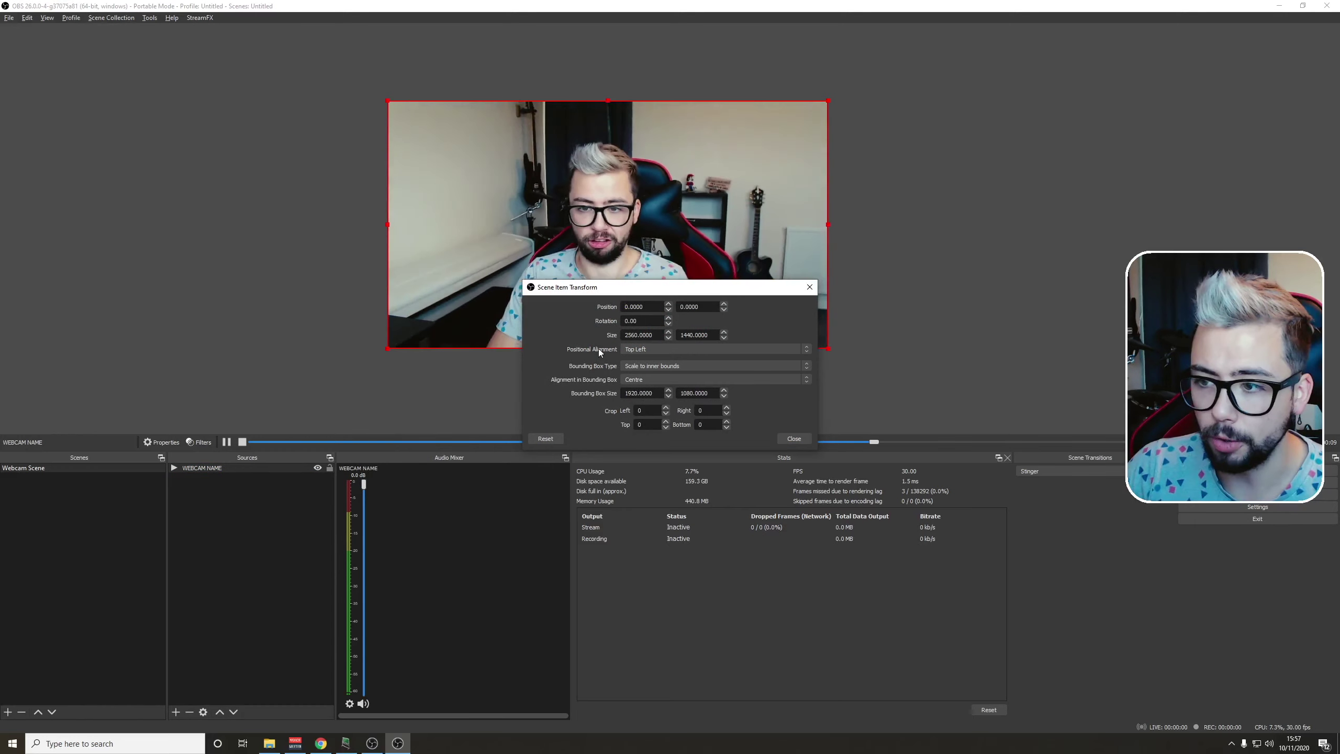
{"action": "left_click", "coordinate": [656, 349]}
{"action": "left_click", "coordinate": [644, 386]}
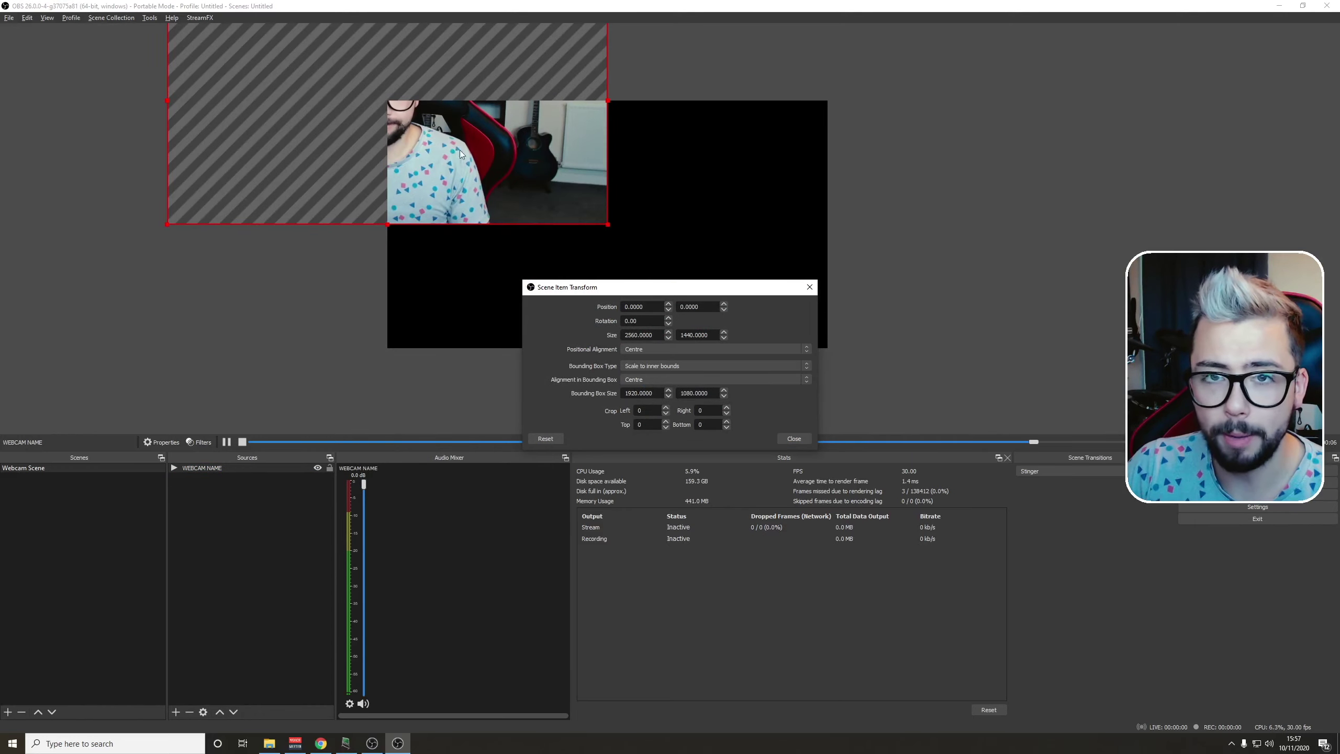
{"action": "left_click_drag", "start_coordinate": [426, 119], "coordinate": [641, 243]}
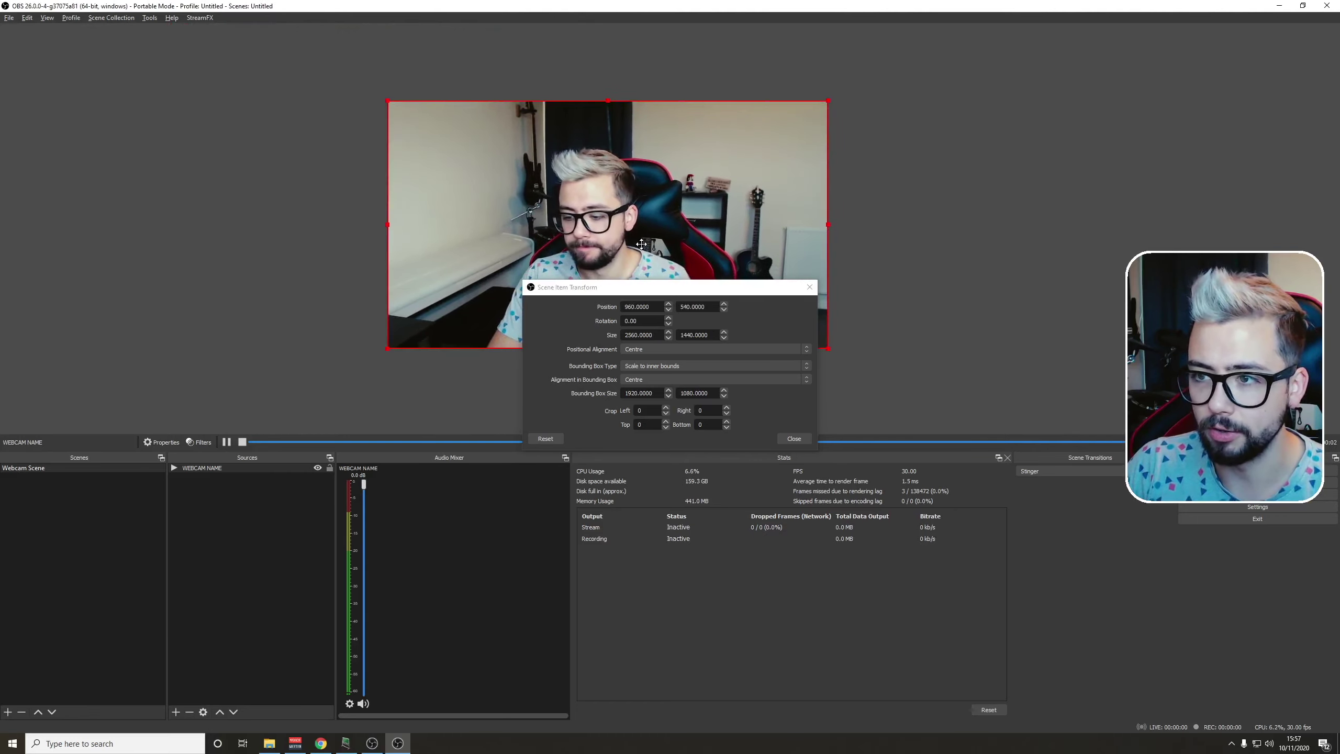
{"action": "left_click", "coordinate": [797, 440]}
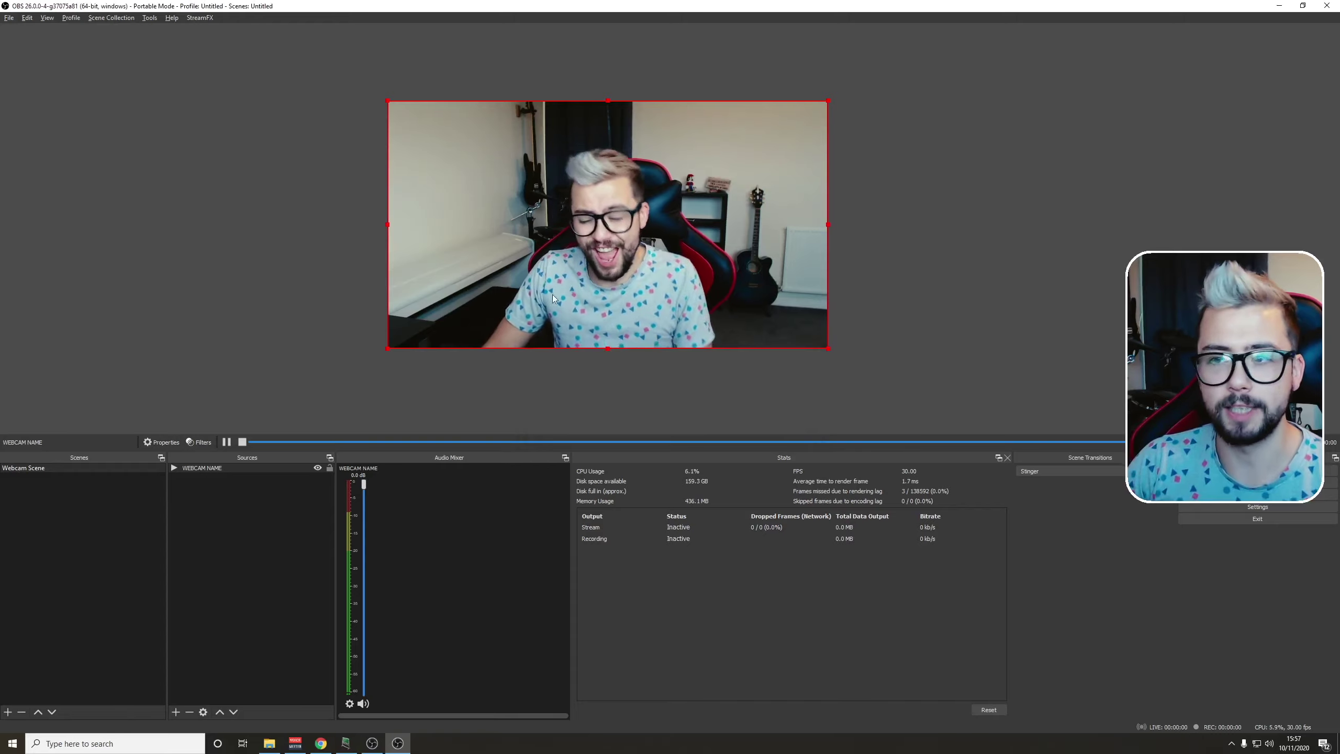
- Shrink the webcam to the canvas's right half, then enlarge it back to fill the canvas
{"action": "left_click_drag", "start_coordinate": [388, 348], "coordinate": [564, 237]}
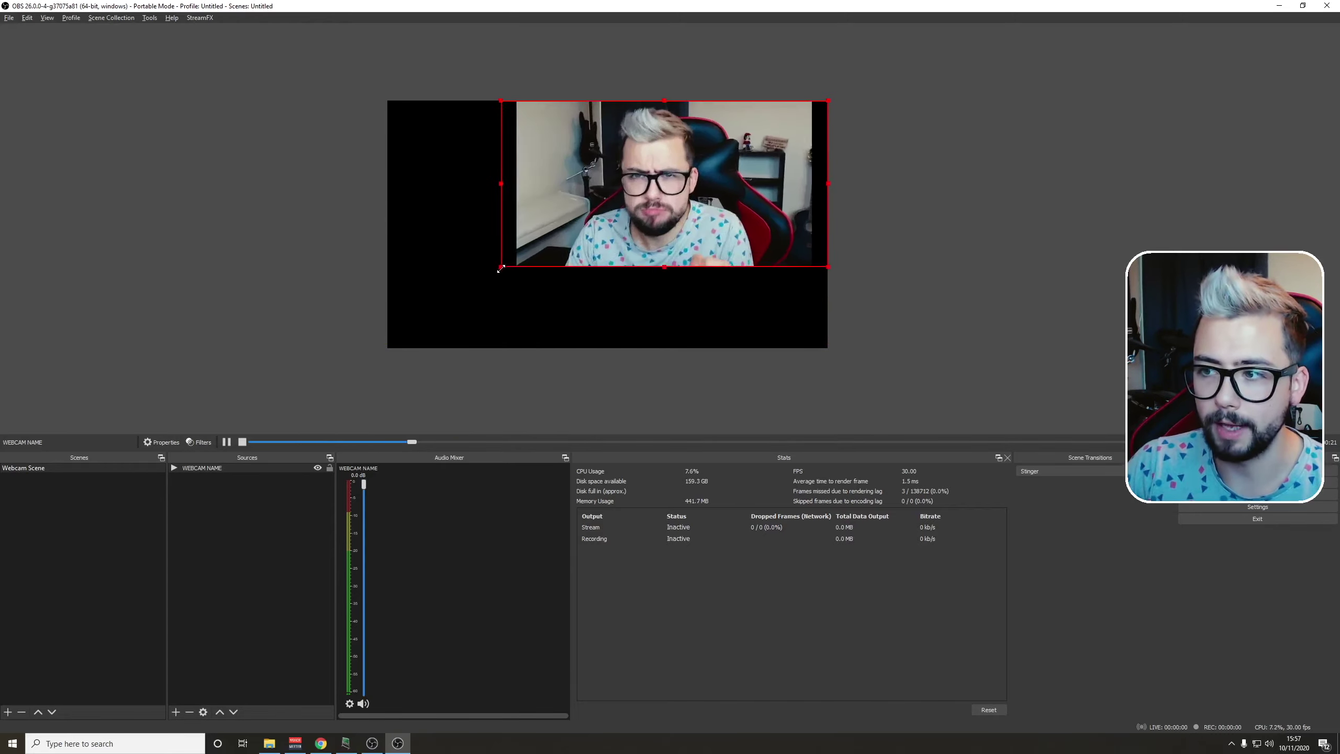
{"action": "left_click_drag", "start_coordinate": [501, 268], "coordinate": [383, 347]}
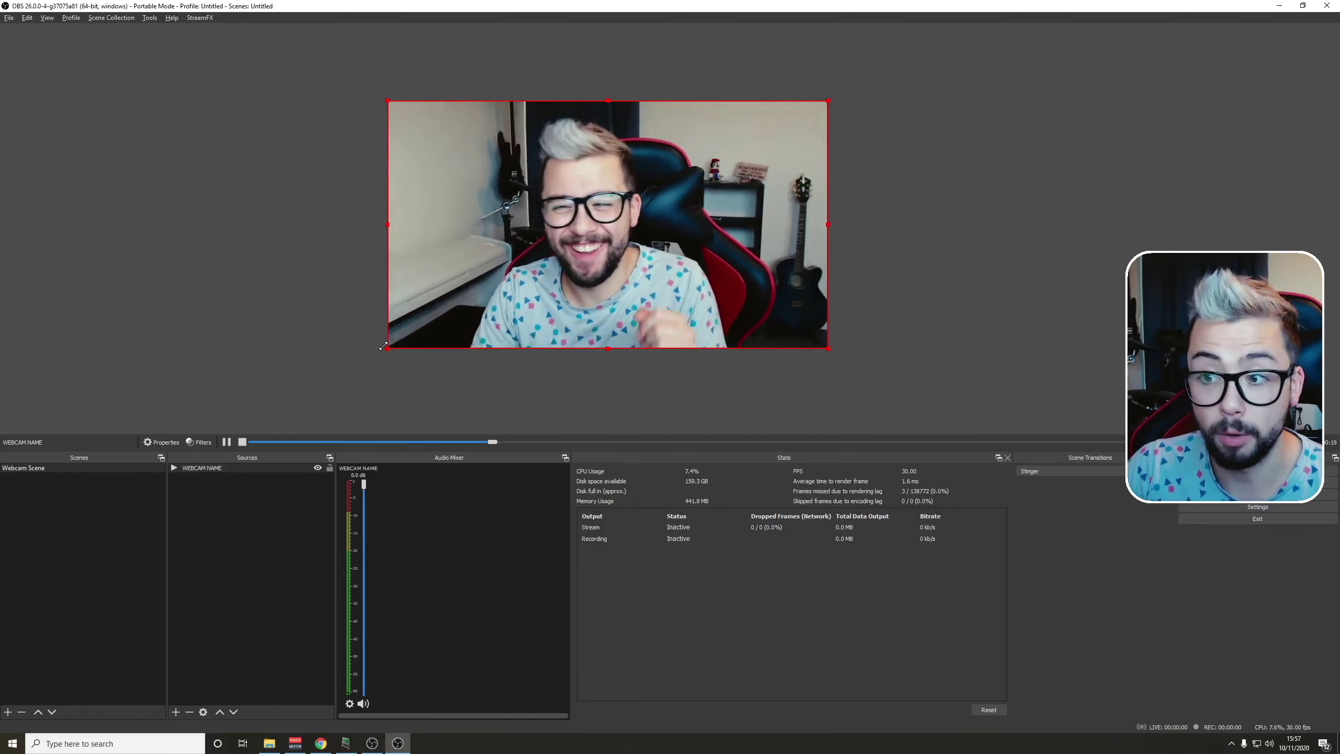
{"action": "left_click", "coordinate": [350, 360]}
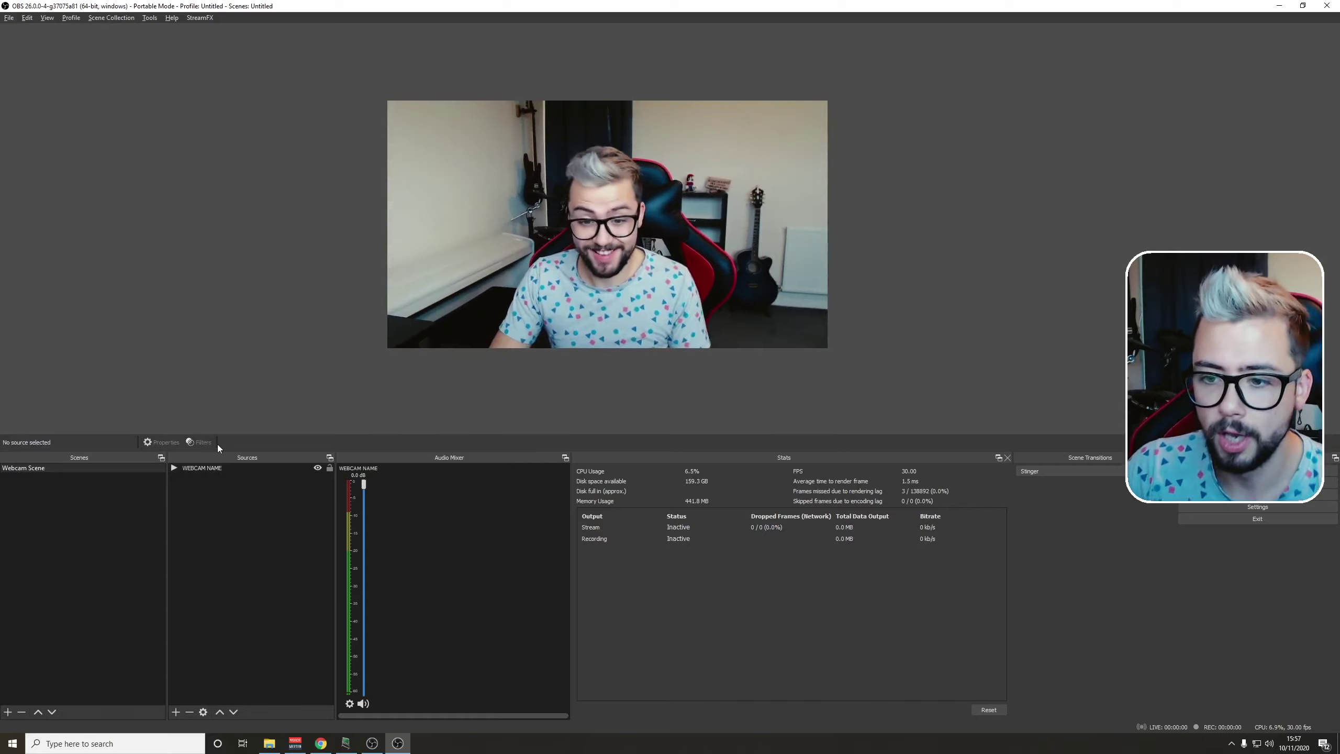
- Add a Move Source filter to Webcam Scene named 'Meme - Do A Barrel Roll Left'
{"action": "right_click", "coordinate": [52, 469]}
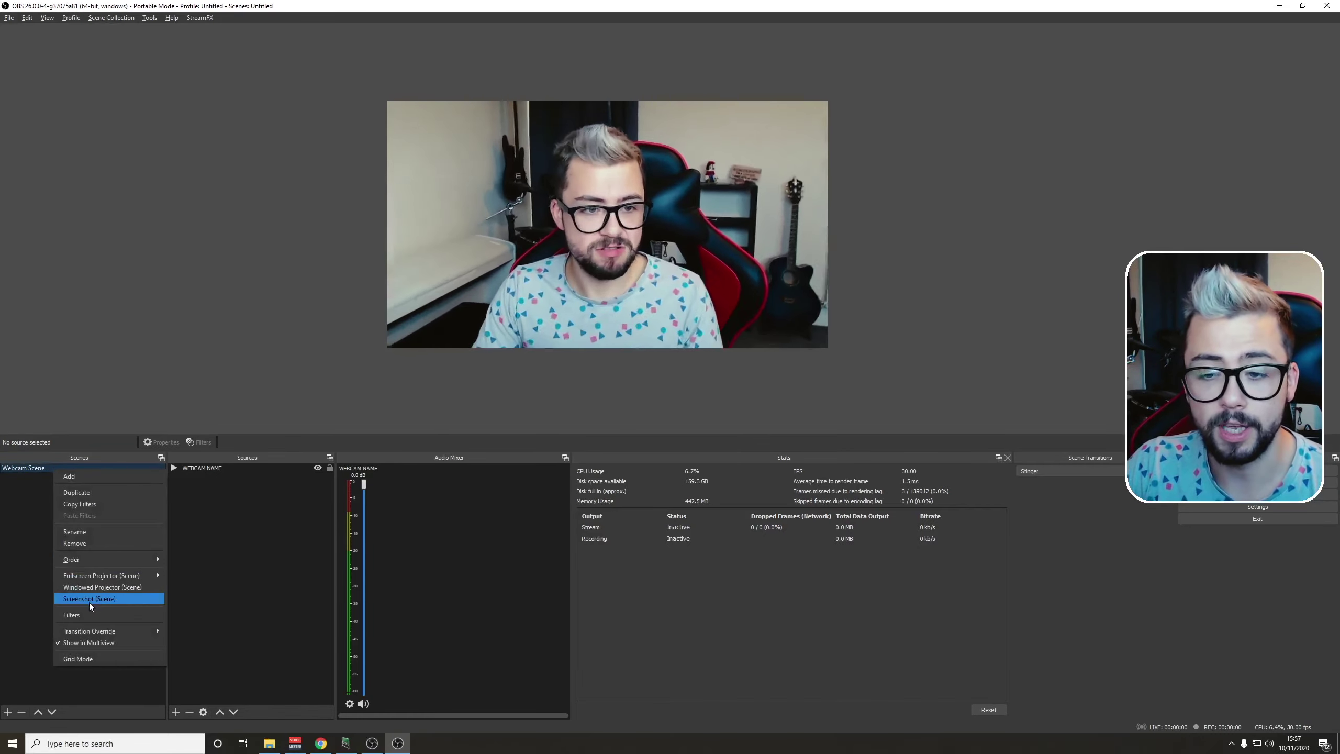
{"action": "left_click", "coordinate": [35, 482]}
{"action": "right_click", "coordinate": [34, 473]}
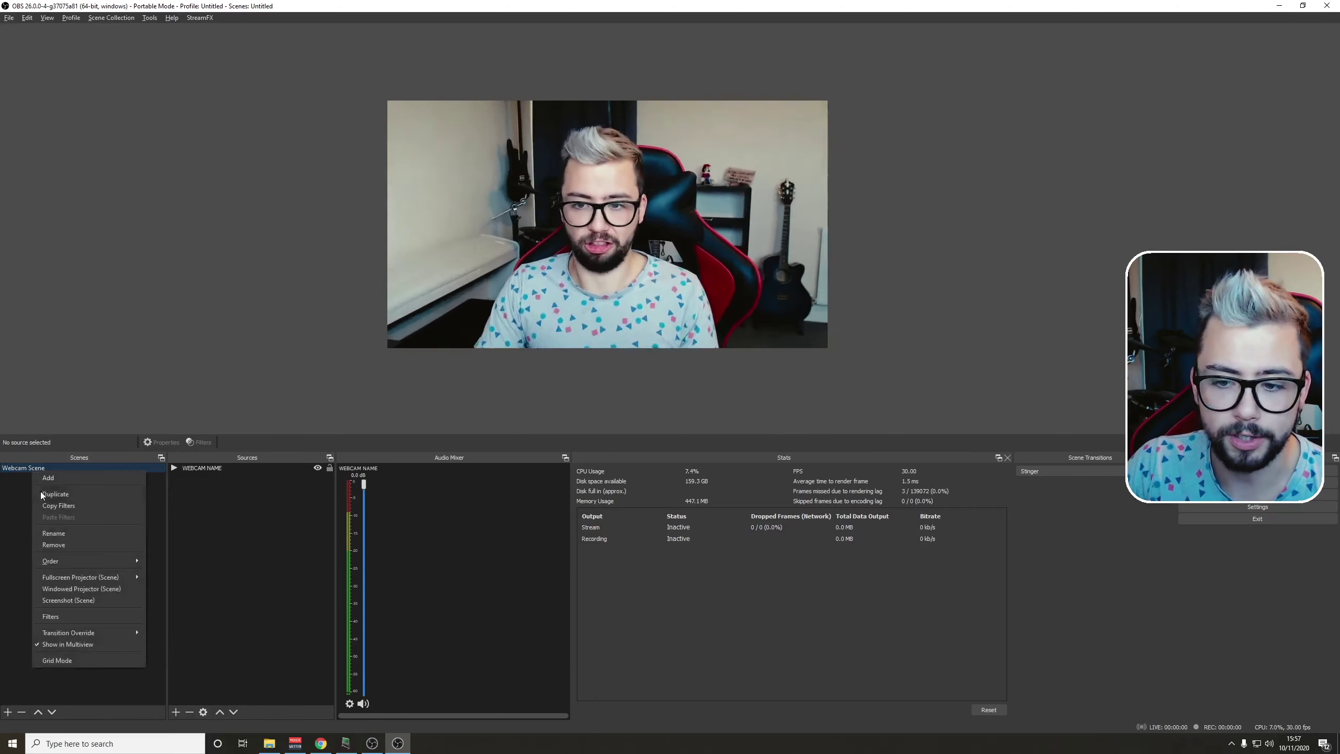
{"action": "left_click", "coordinate": [49, 618]}
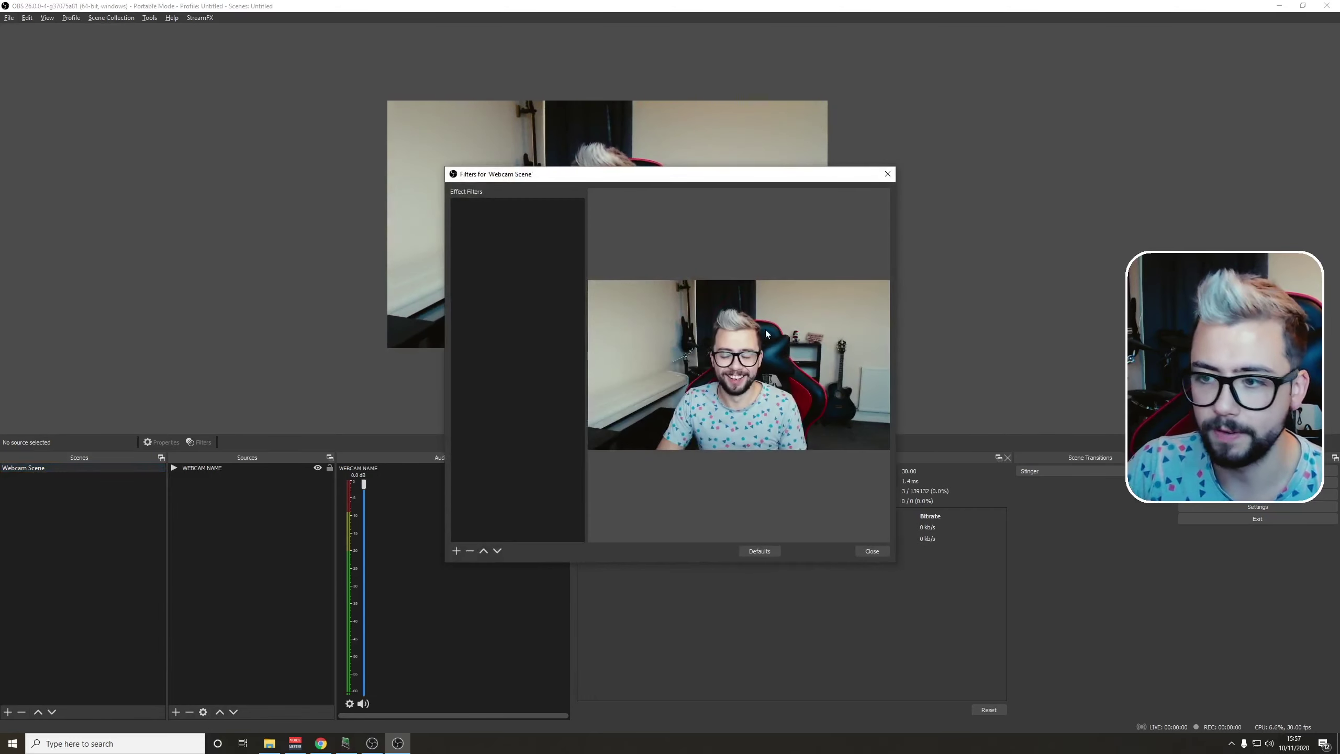
{"action": "left_click", "coordinate": [457, 551]}
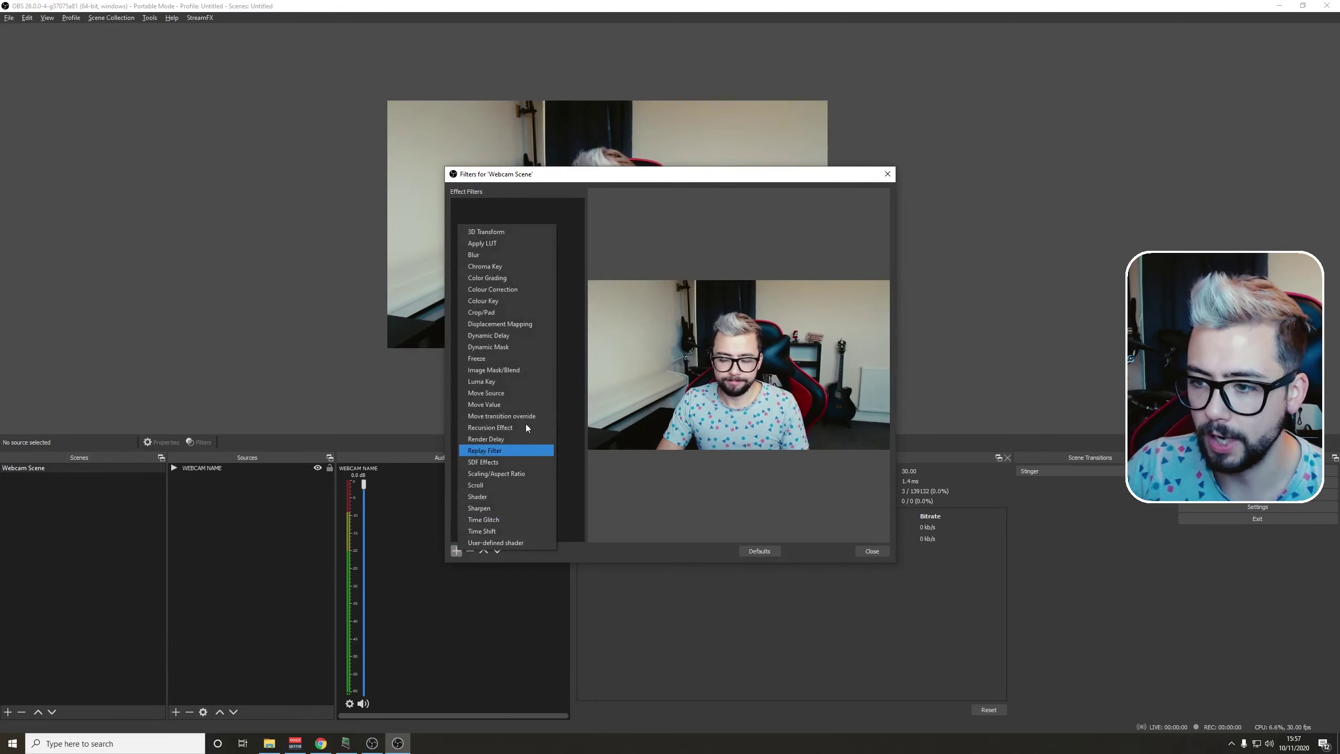
{"action": "left_click", "coordinate": [496, 394]}
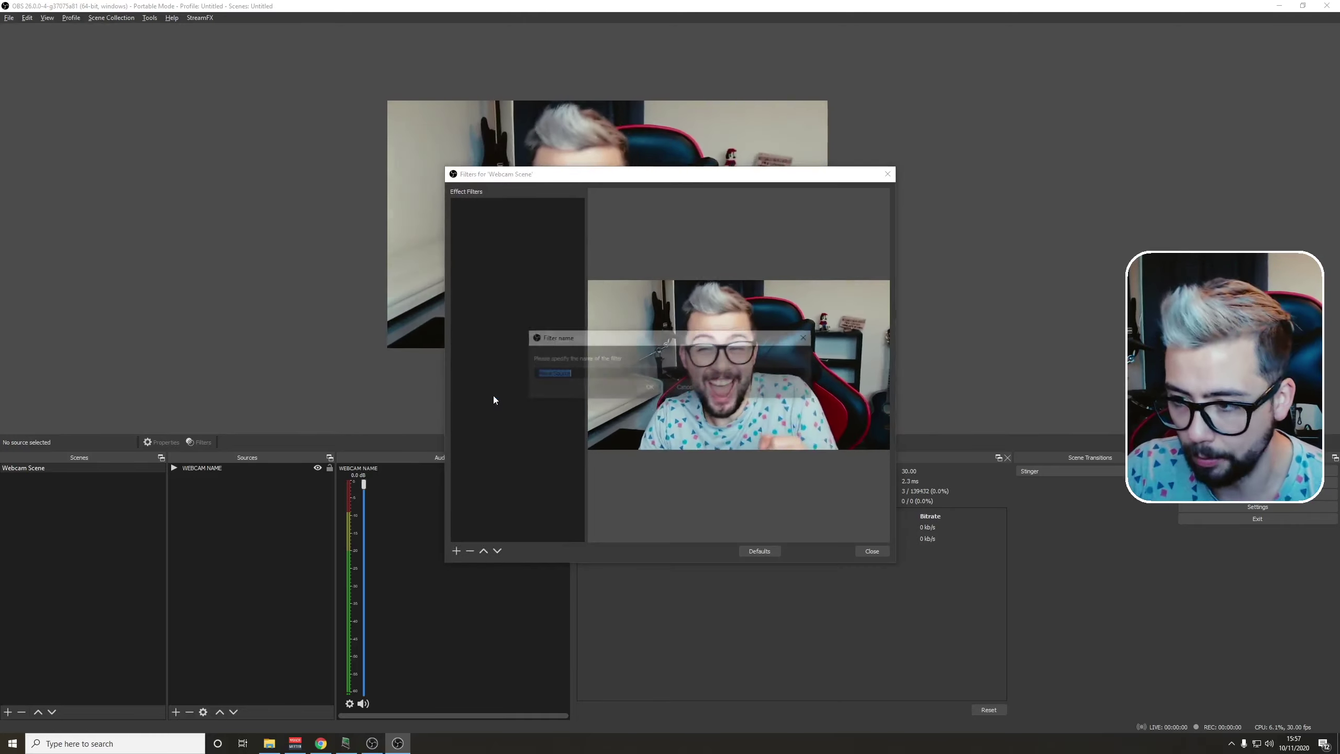
{"action": "type", "text": "M"}
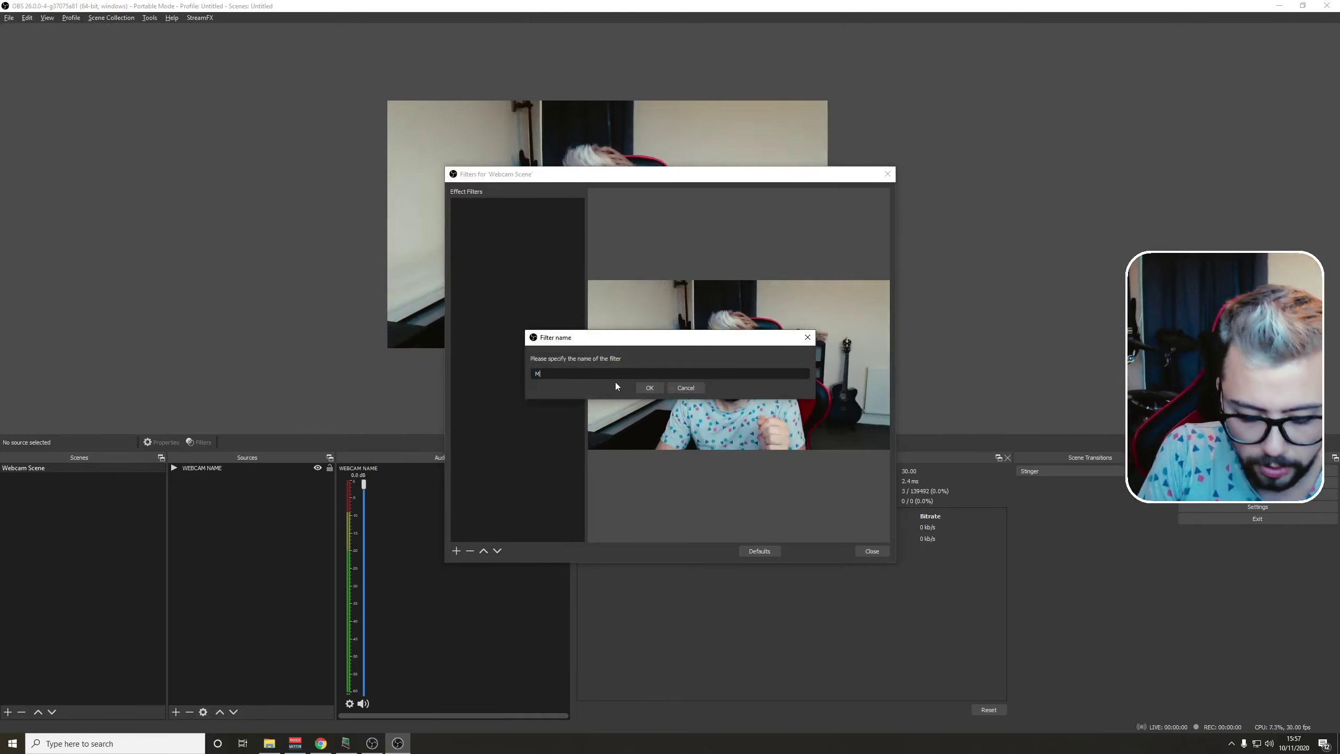
{"action": "type", "text": "eme"}
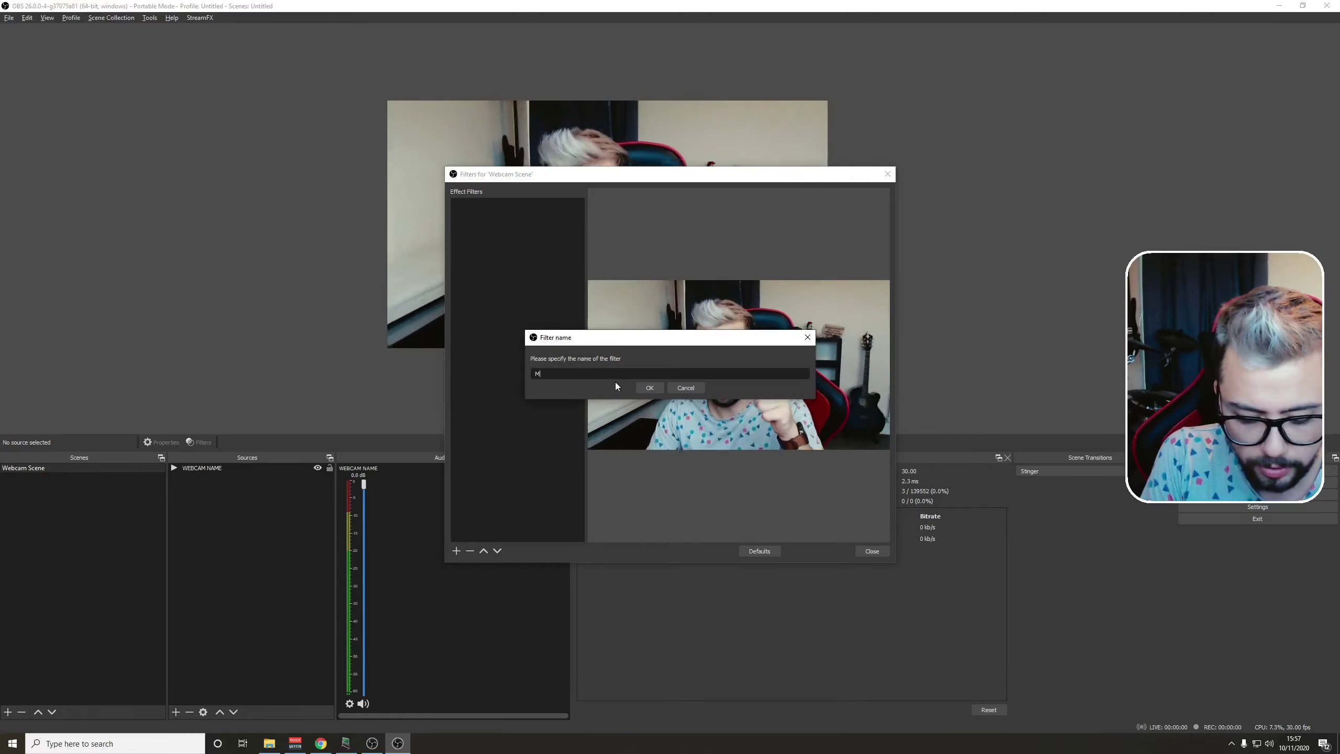
{"action": "type", "text": " - Do A "}
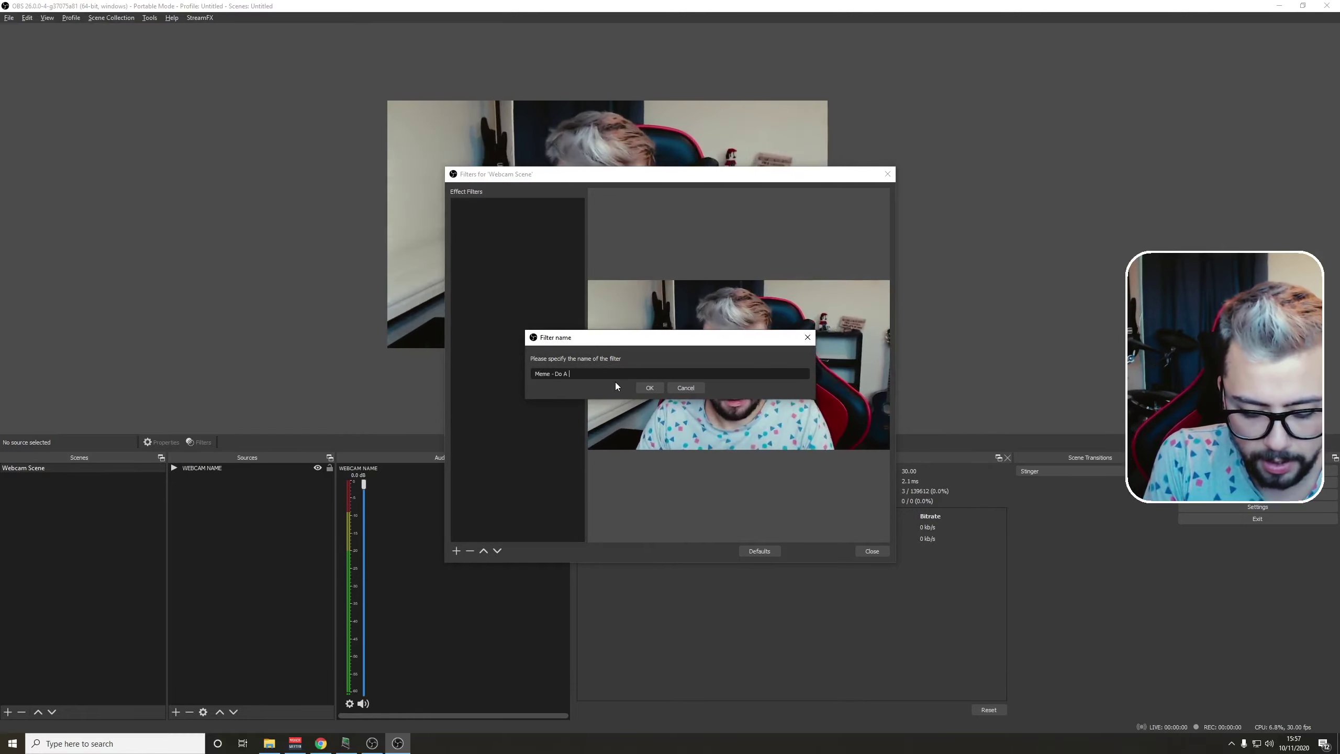
{"action": "type", "text": "Barrel Rol"}
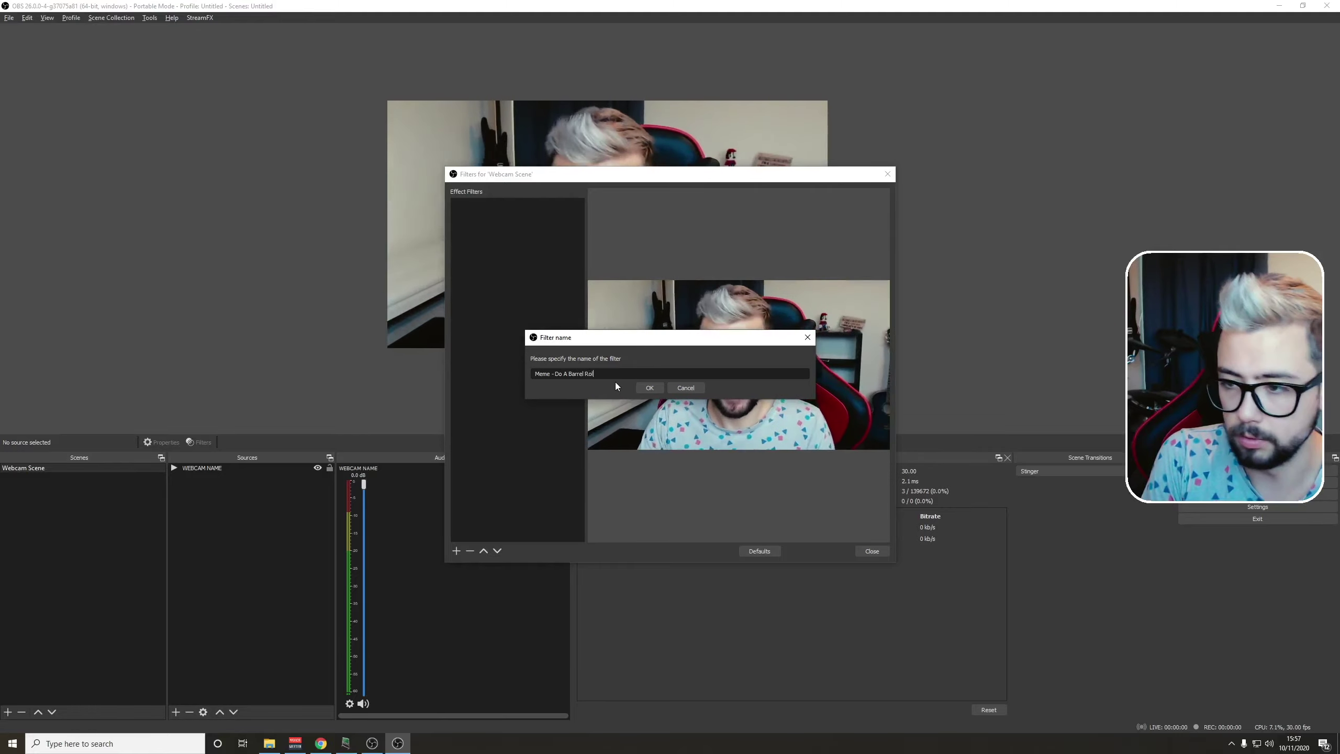
{"action": "type", "text": "l Left"}
{"action": "key", "text": "ctrl+a"}
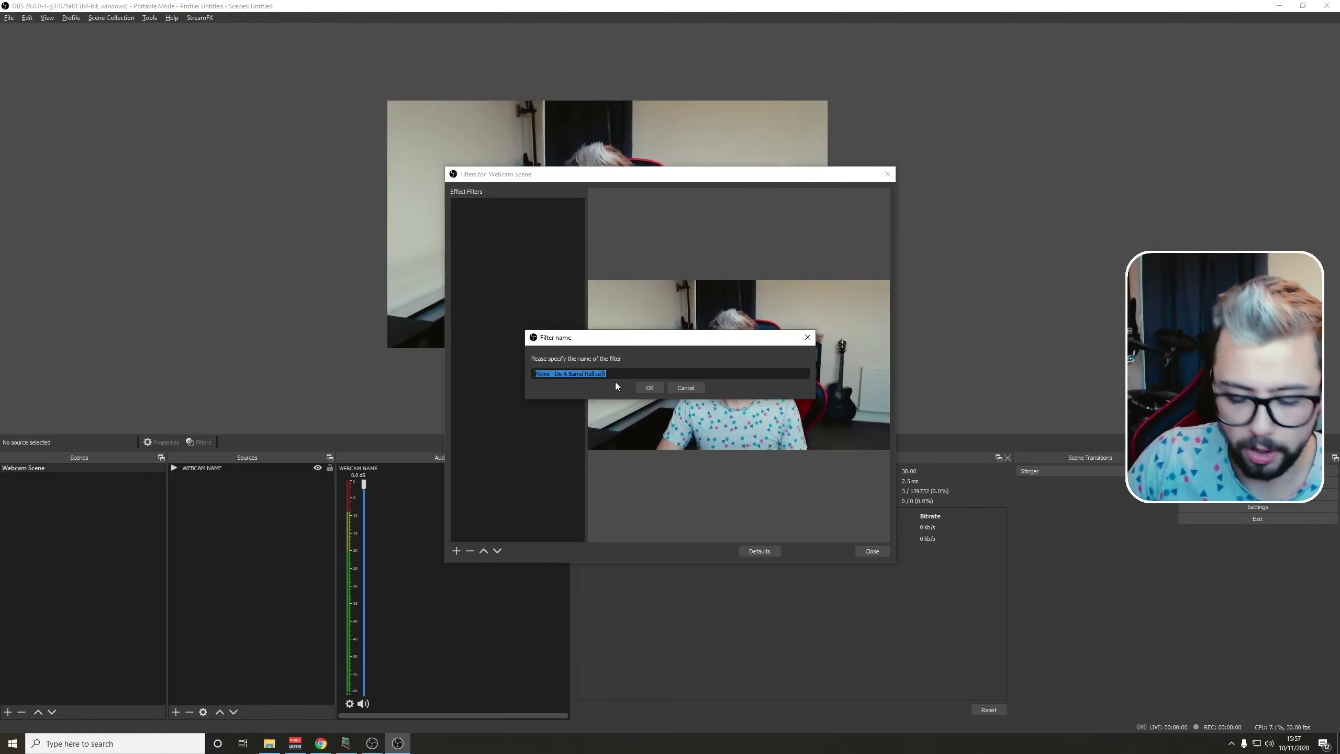
- Confirm the barrel-roll filter, capture the webcam's current transform, and edit its rotation and duration values
{"action": "left_click", "coordinate": [645, 389]}
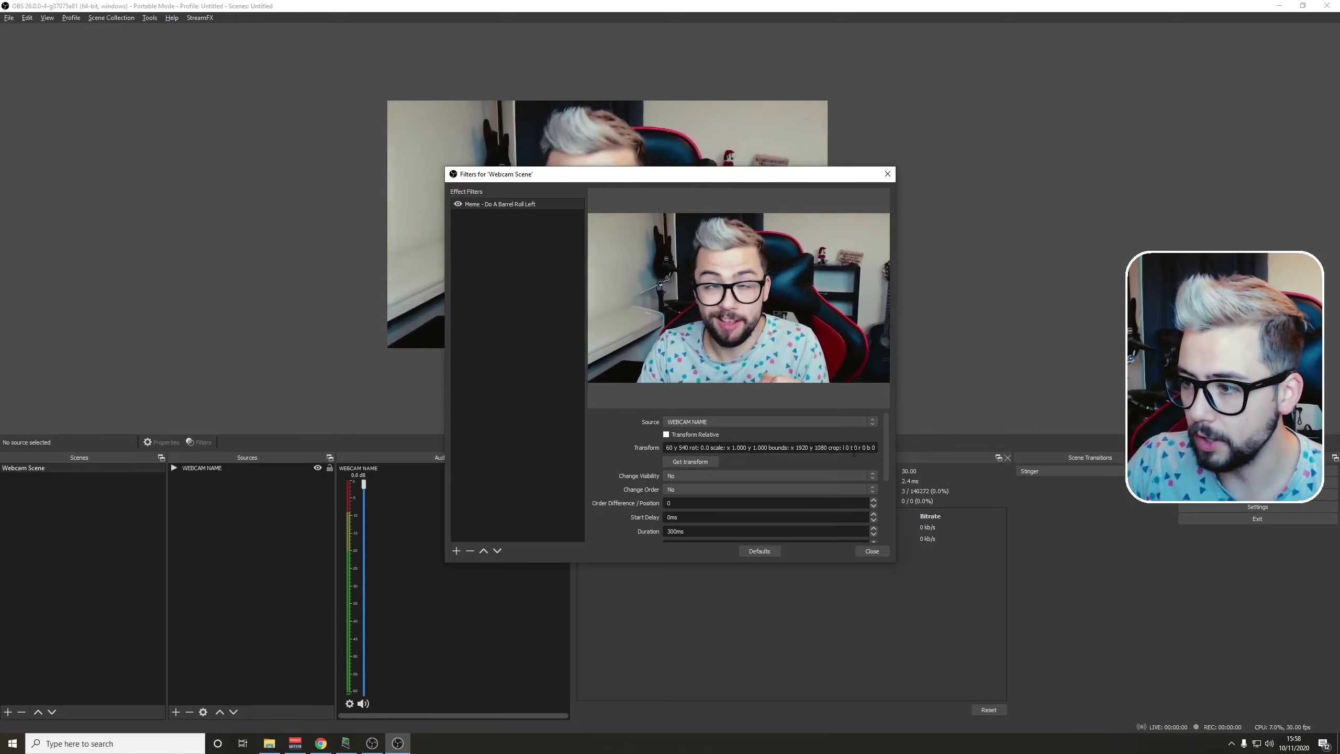
{"action": "left_click", "coordinate": [690, 461]}
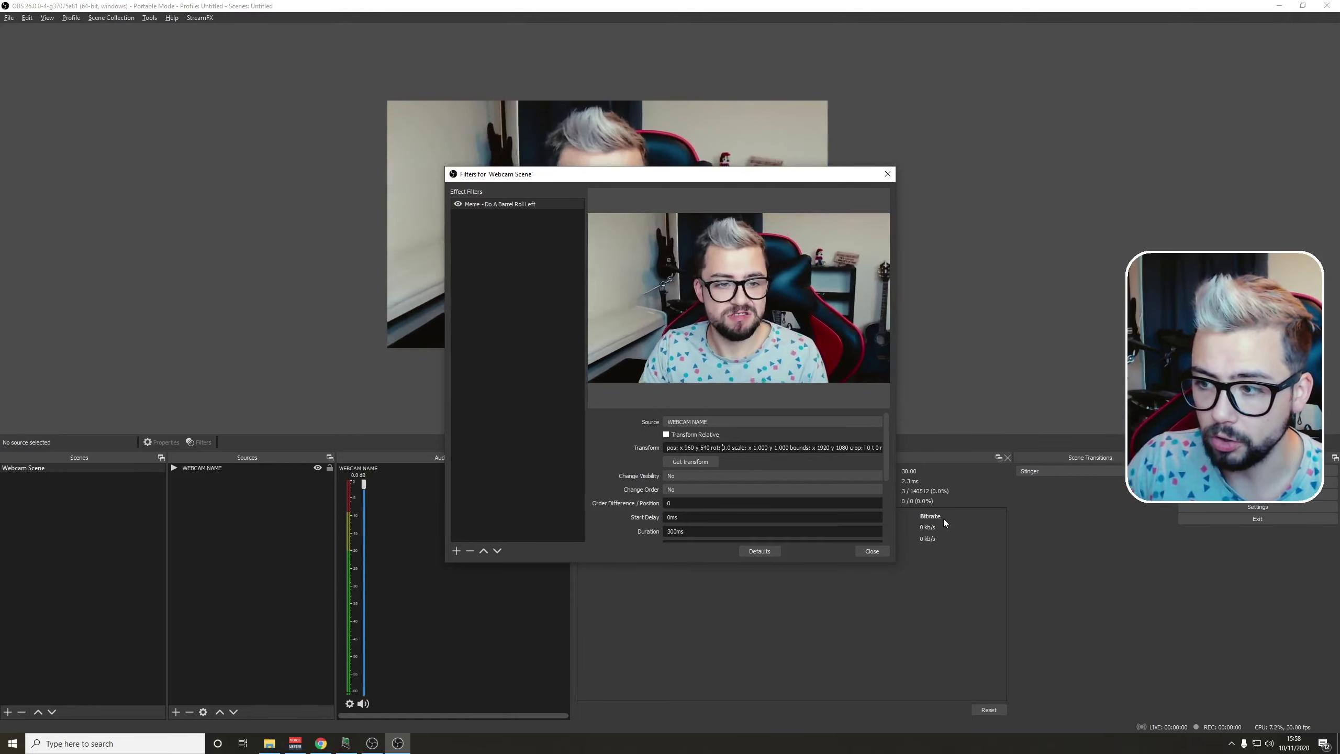
{"action": "type", "text": "-360"}
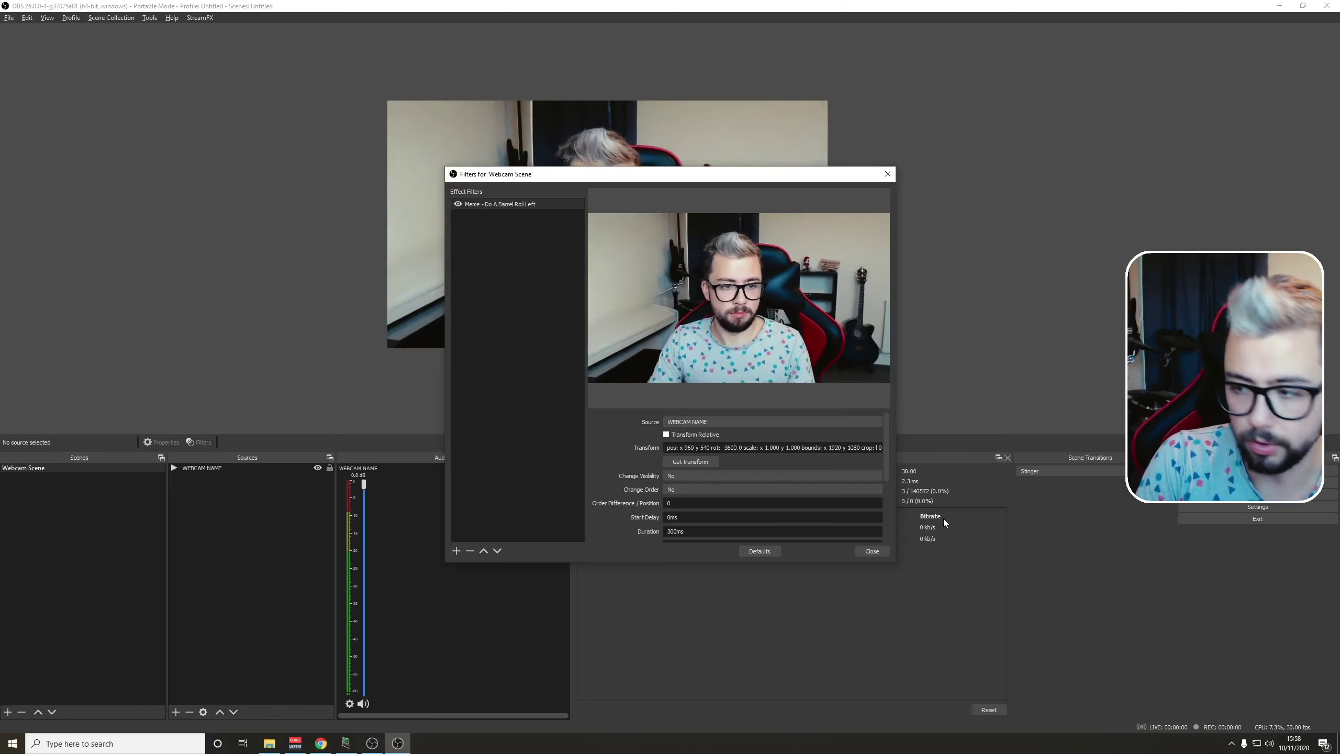
{"action": "key", "text": "BackSpace"}
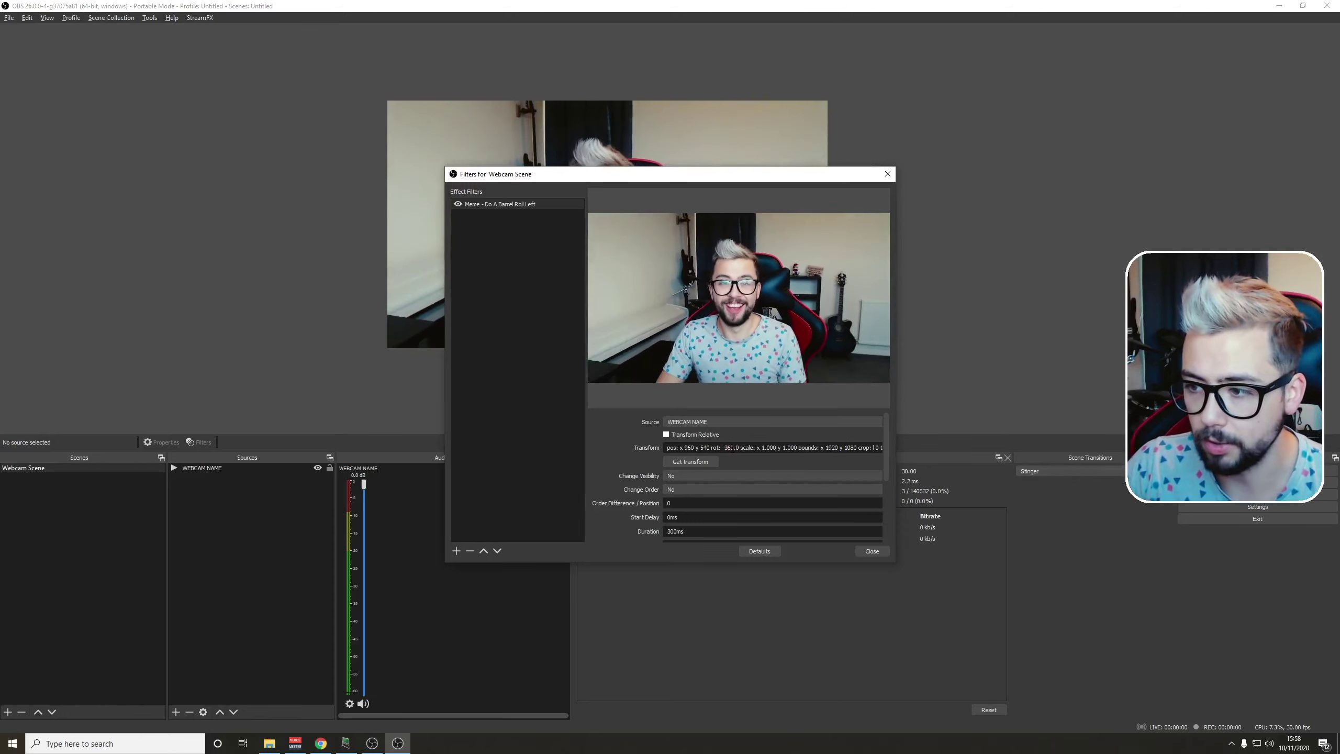
{"action": "scroll", "coordinate": [697, 458], "scroll_direction": "down", "scroll_amount": 1}
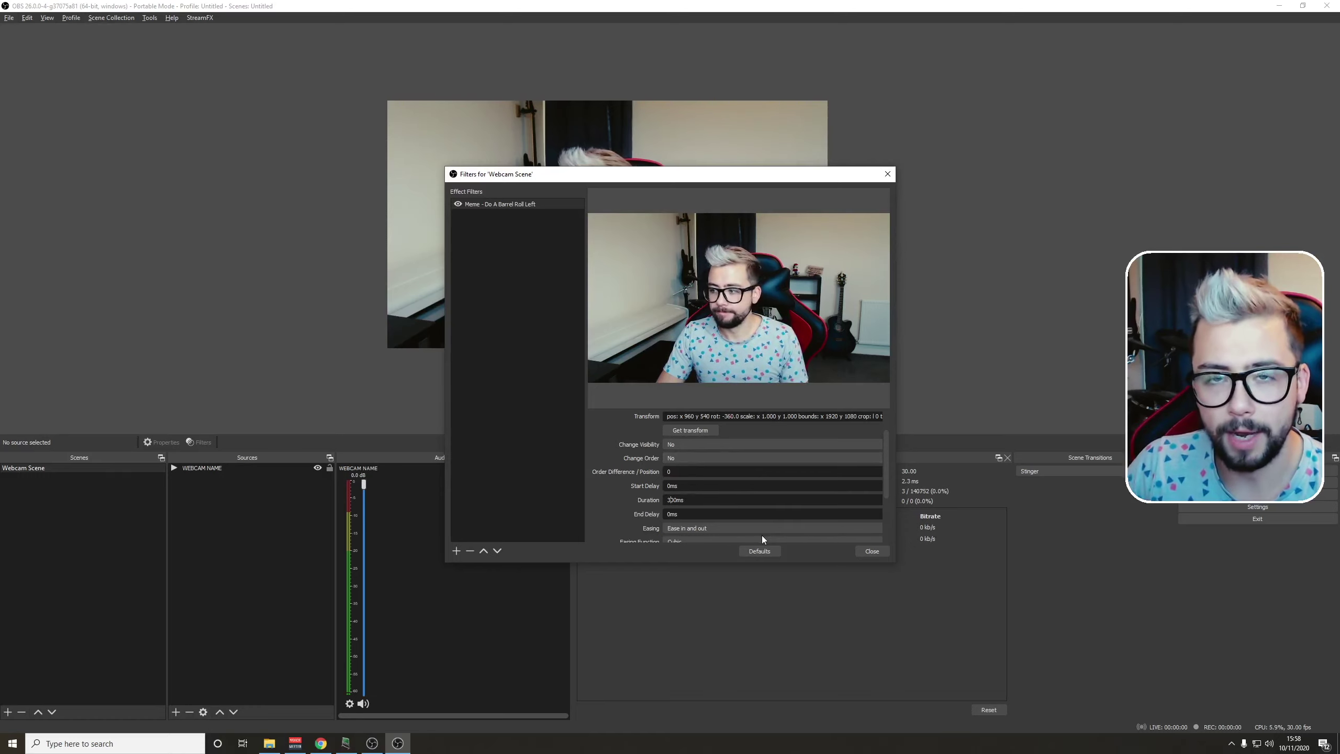
{"action": "type", "text": "0"}
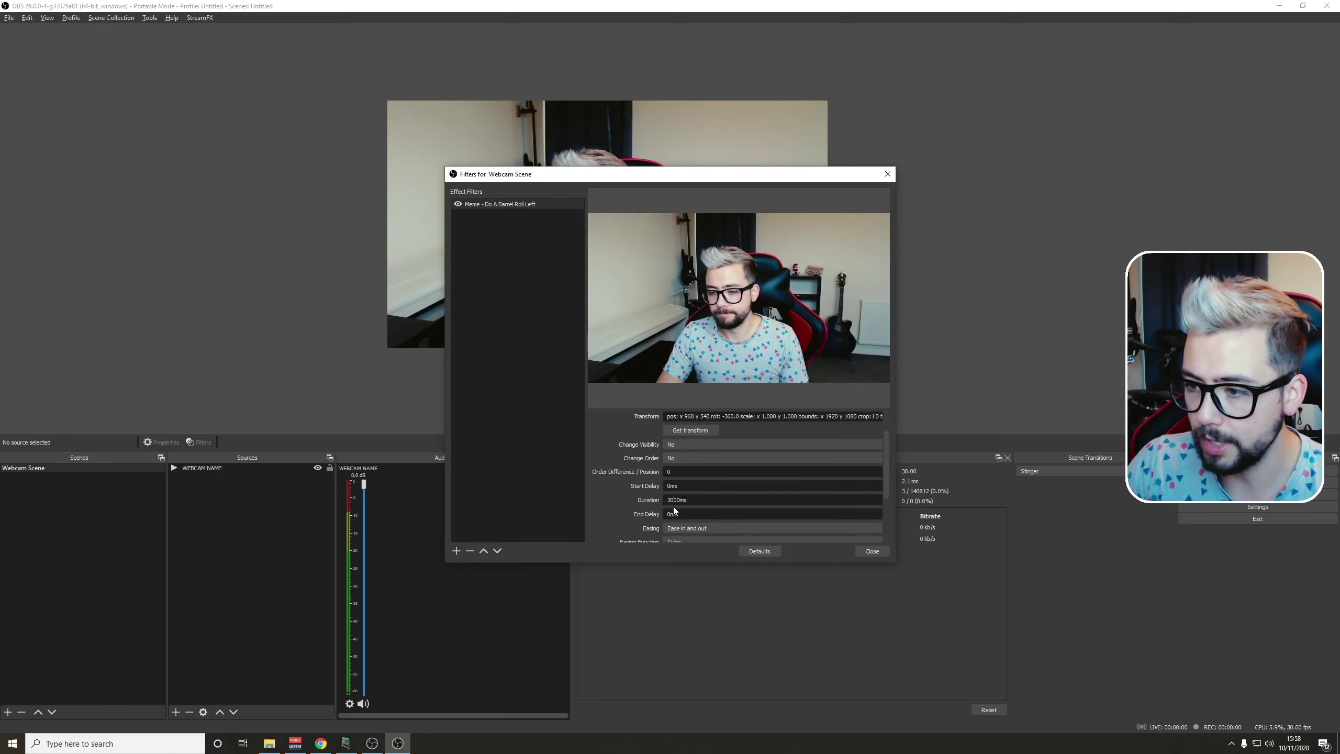
{"action": "scroll", "coordinate": [681, 504], "scroll_direction": "down", "scroll_amount": 1}
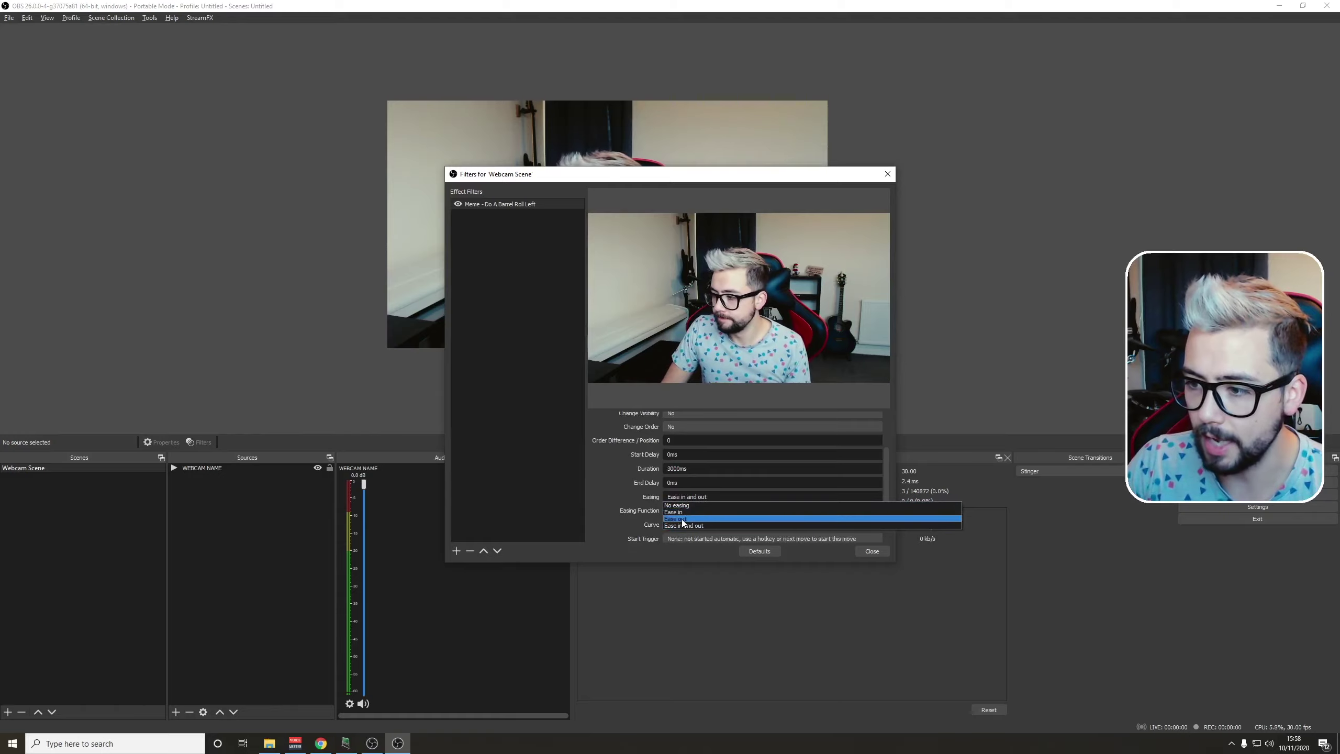
- Set Ease out, Quadratic easing and an Enable & Disable start trigger, then toggle the filter's visibility
{"action": "left_click", "coordinate": [682, 518]}
{"action": "left_click", "coordinate": [679, 512]}
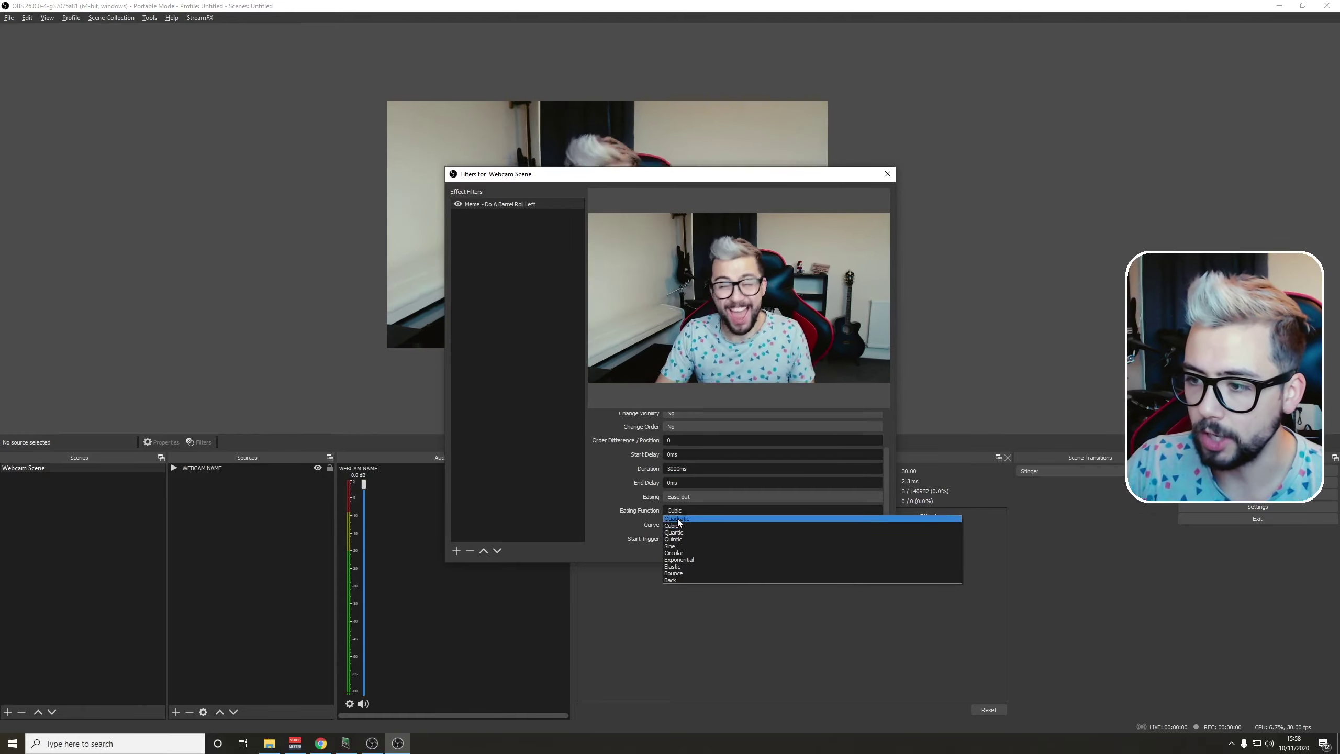
{"action": "left_click", "coordinate": [678, 520]}
{"action": "scroll", "coordinate": [677, 502], "scroll_direction": "down", "scroll_amount": 2}
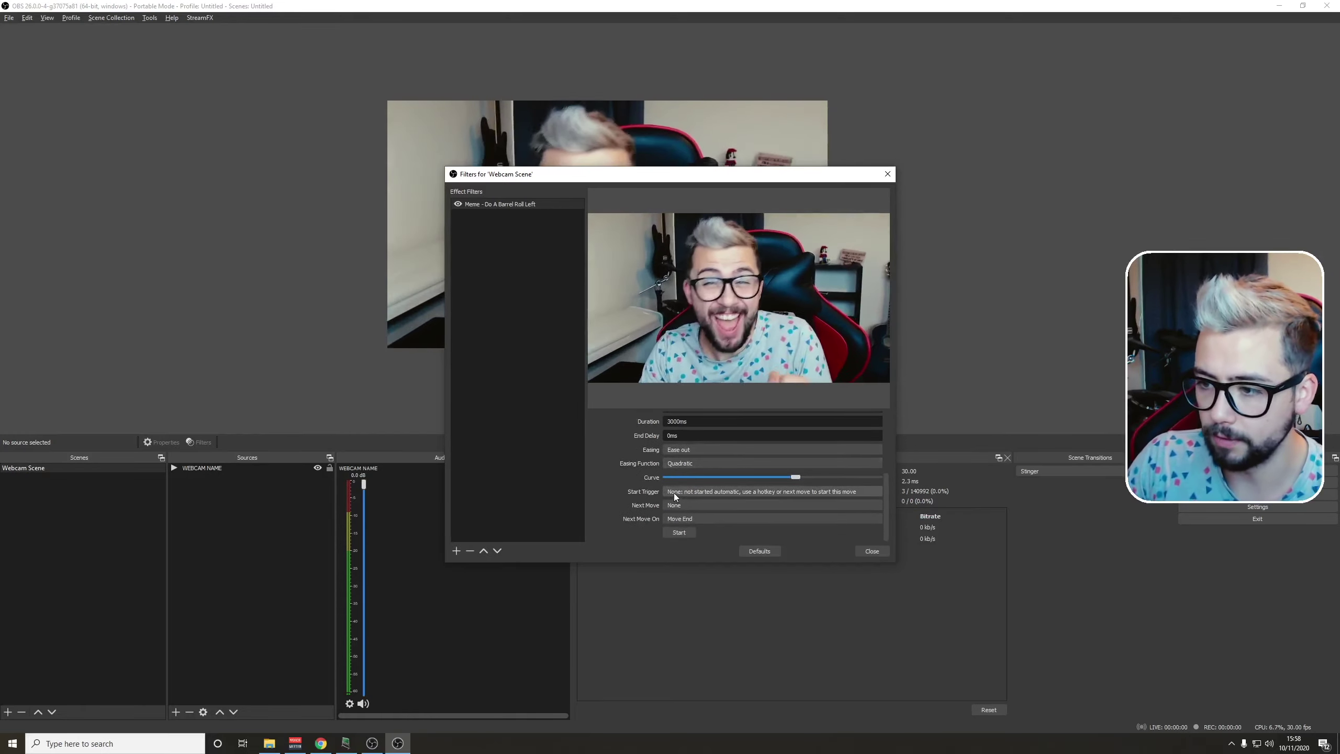
{"action": "left_click", "coordinate": [675, 493]}
{"action": "left_click", "coordinate": [683, 552]}
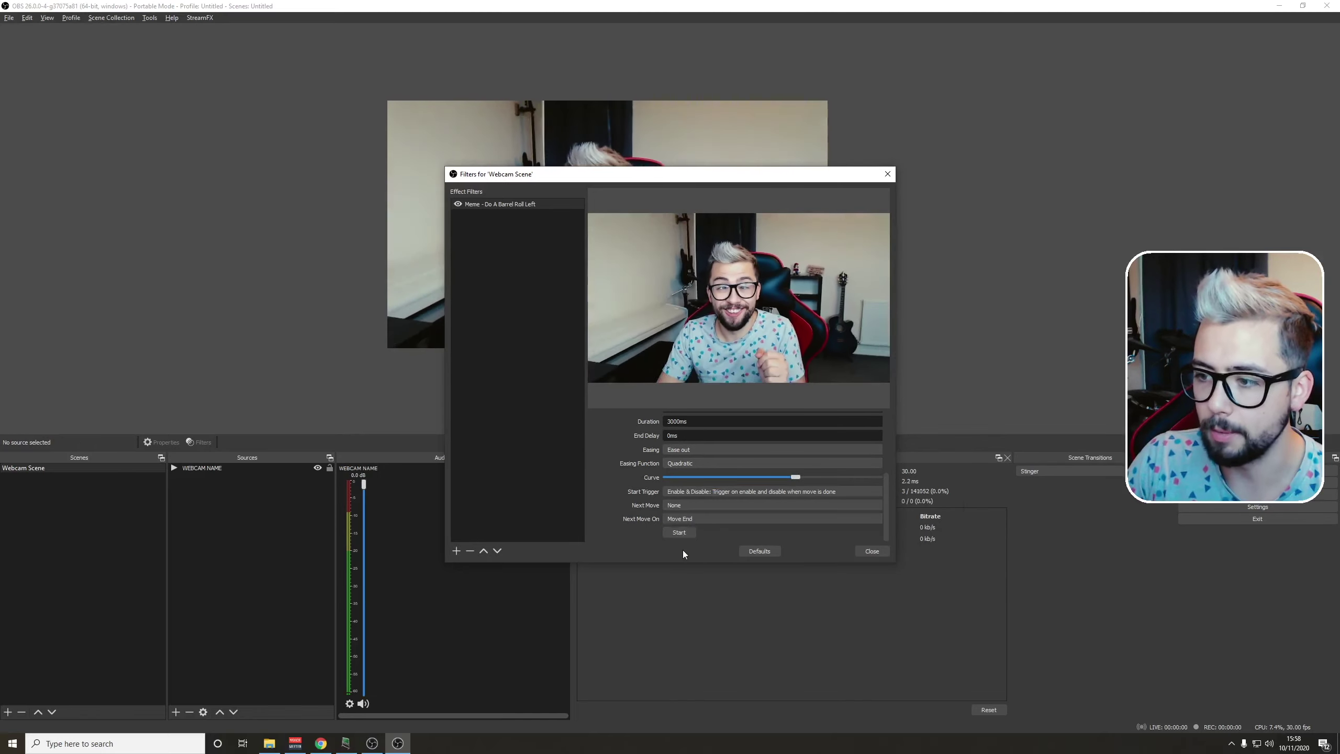
{"action": "scroll", "coordinate": [660, 528], "scroll_direction": "up", "scroll_amount": 5}
{"action": "left_click", "coordinate": [458, 204]}
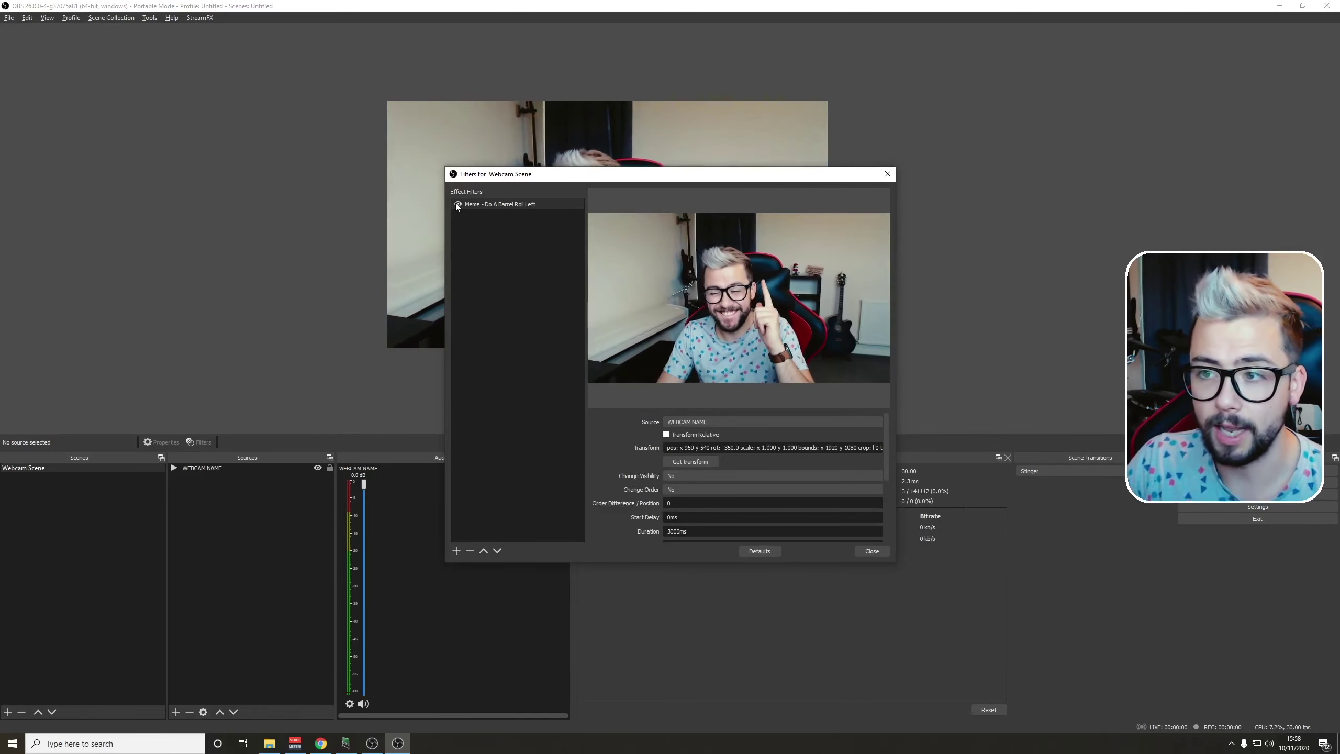
{"action": "left_click", "coordinate": [456, 553]}
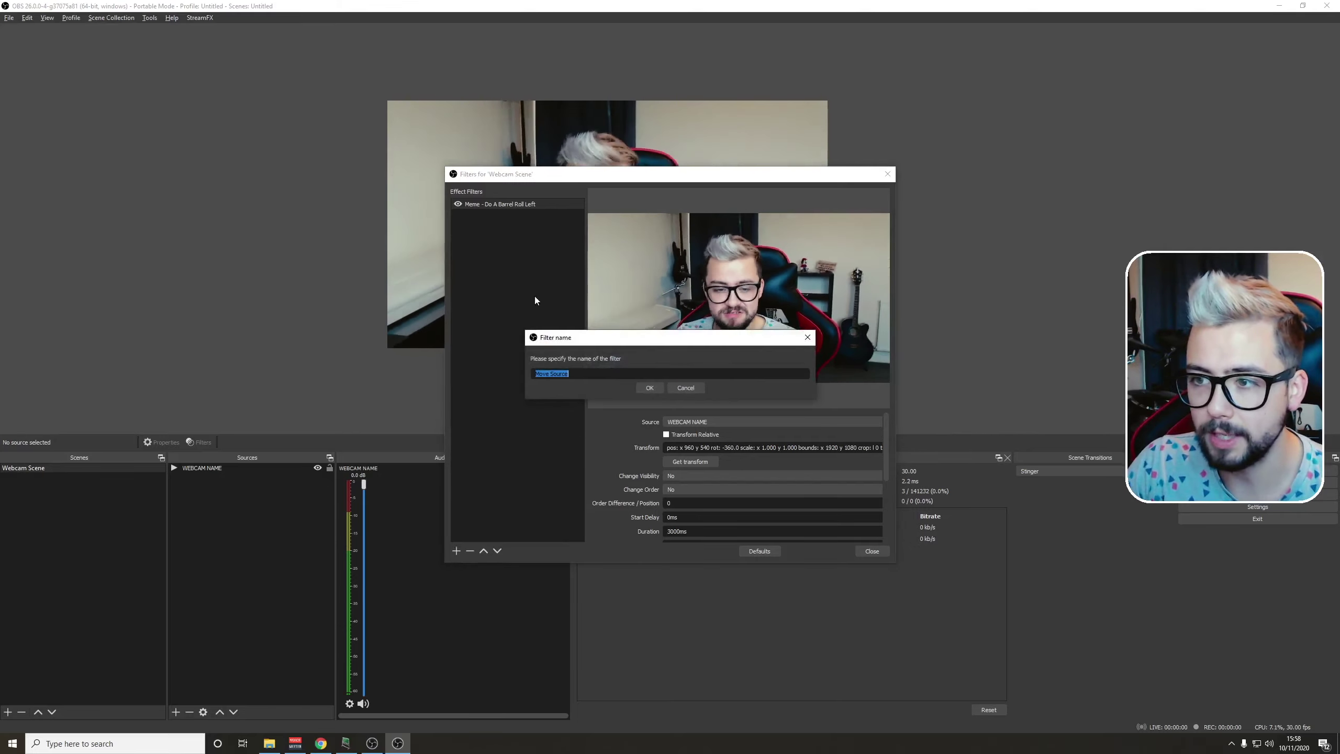
- Name the new Move Source filter 'Meme - Do A Barrel Roll Right'
{"action": "type", "text": "Meme - Do A Barrel Roll "}
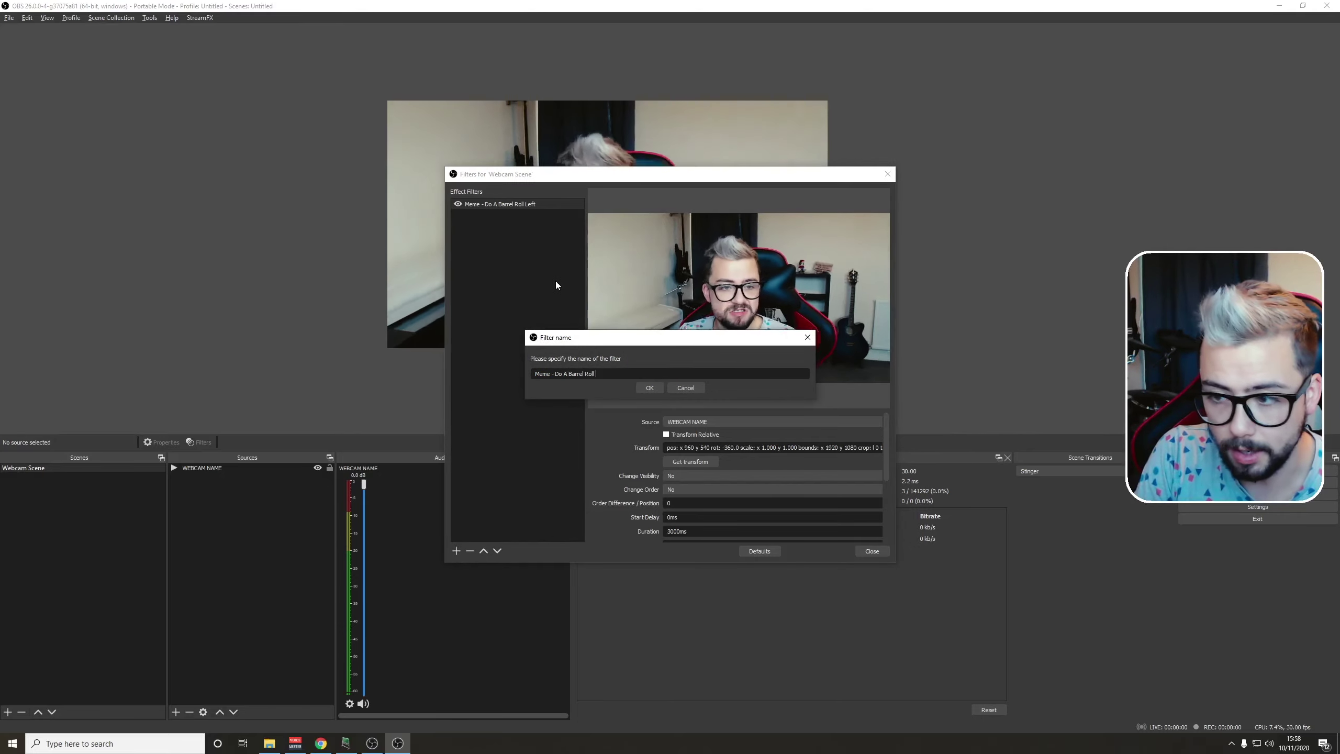
{"action": "type", "text": "Right"}
{"action": "key", "text": "Return"}
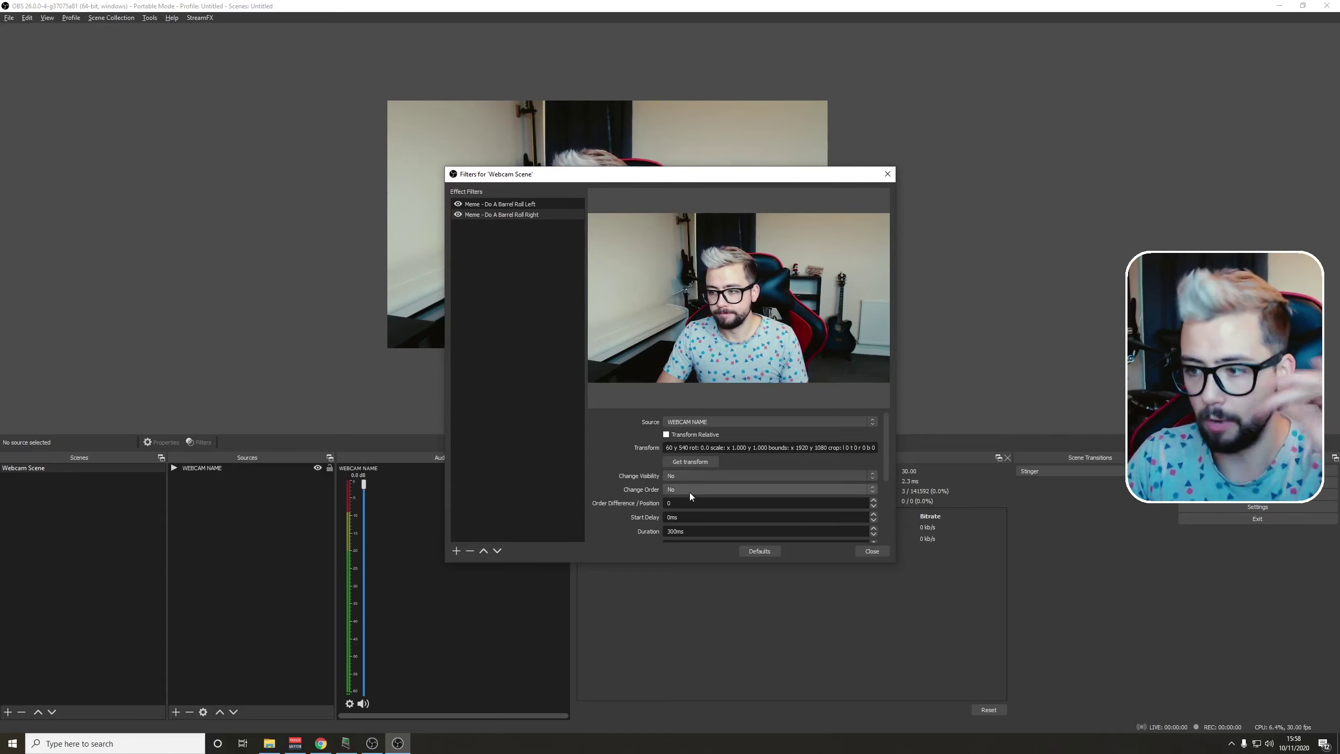
{"action": "scroll", "coordinate": [690, 497], "scroll_direction": "down", "scroll_amount": 1}
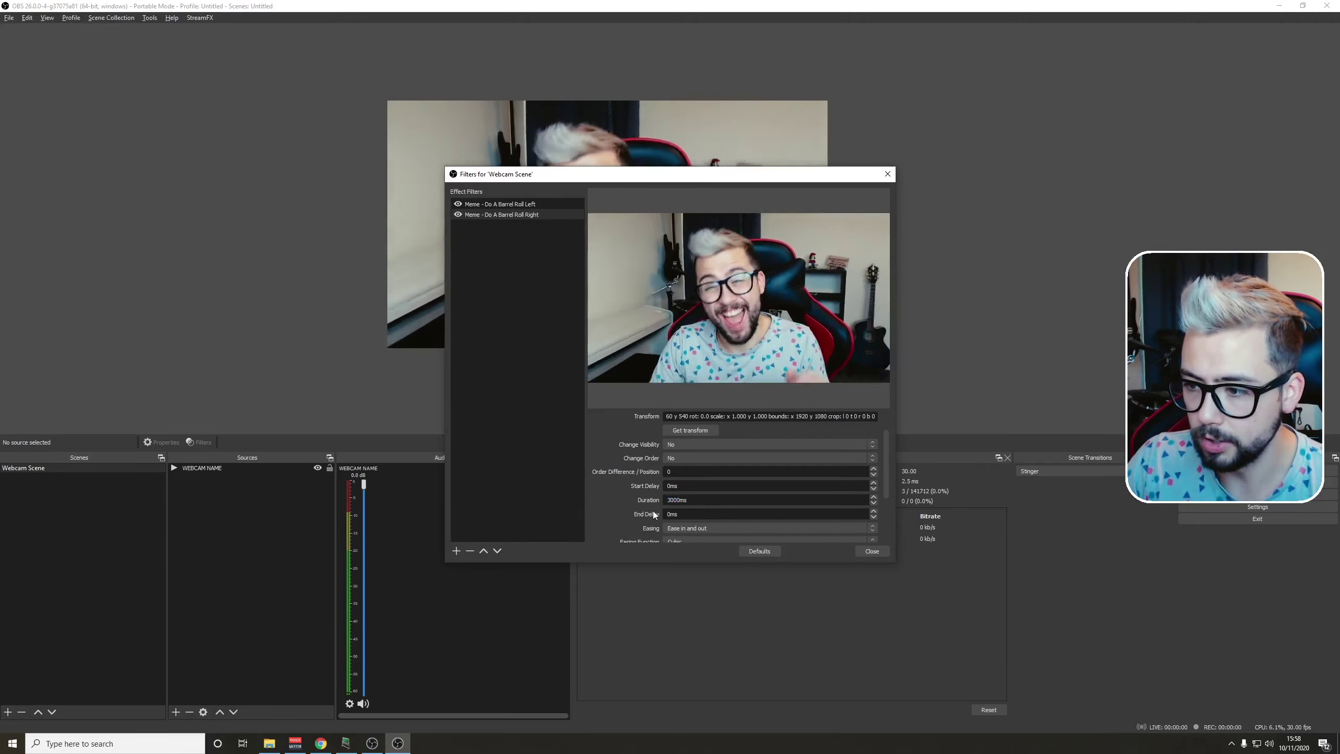
{"action": "scroll", "coordinate": [644, 506], "scroll_direction": "down", "scroll_amount": 1}
- Give it Ease out, Quadratic easing and an Enable & Disable trigger, then disable both filters
{"action": "left_click", "coordinate": [681, 497]}
{"action": "left_click", "coordinate": [679, 519]}
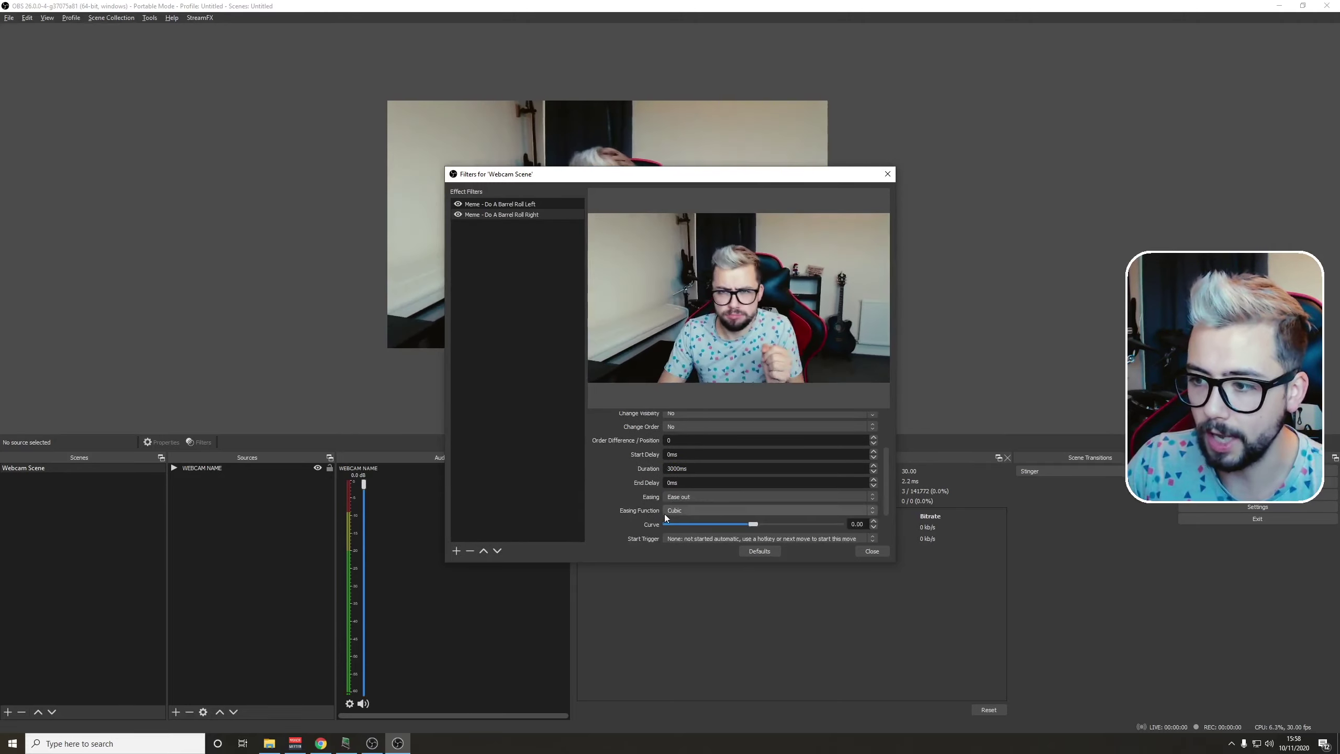
{"action": "left_click", "coordinate": [679, 511]}
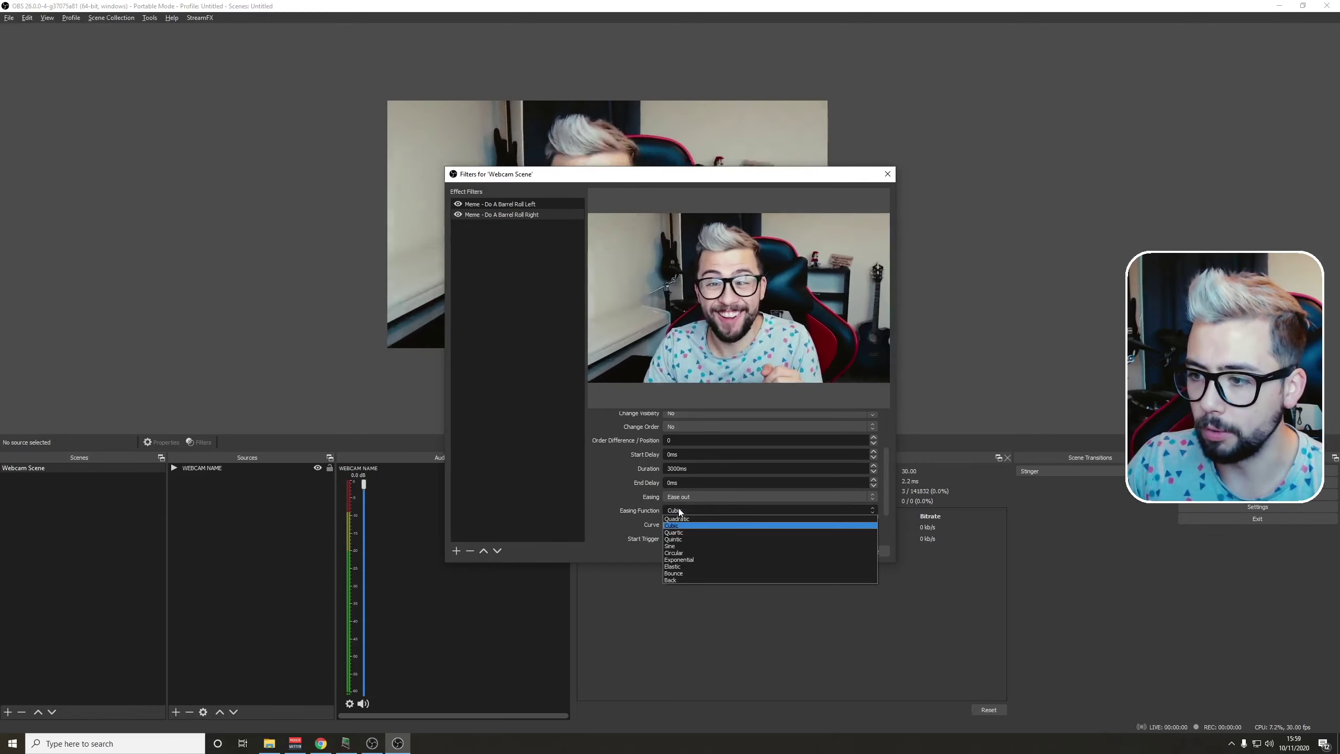
{"action": "left_click", "coordinate": [660, 500]}
{"action": "scroll", "coordinate": [658, 500], "scroll_direction": "down", "scroll_amount": 1}
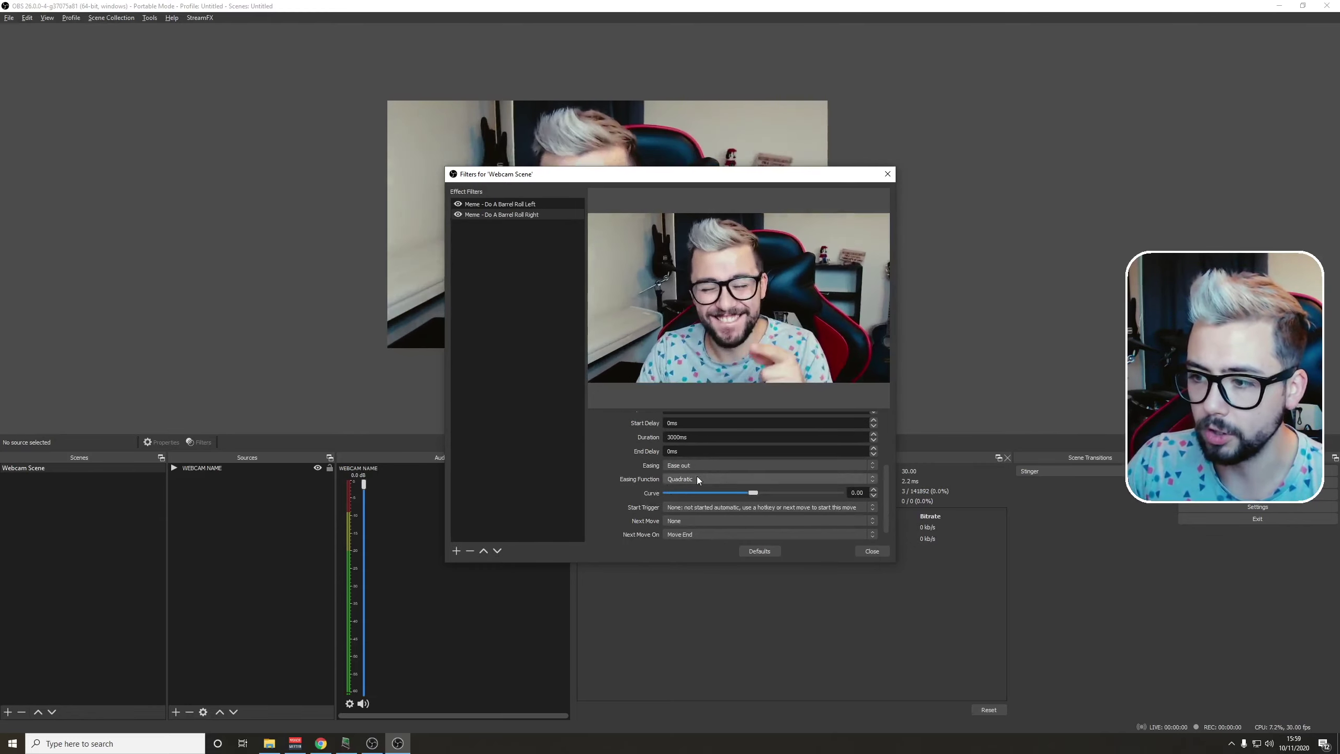
{"action": "left_click", "coordinate": [702, 507]}
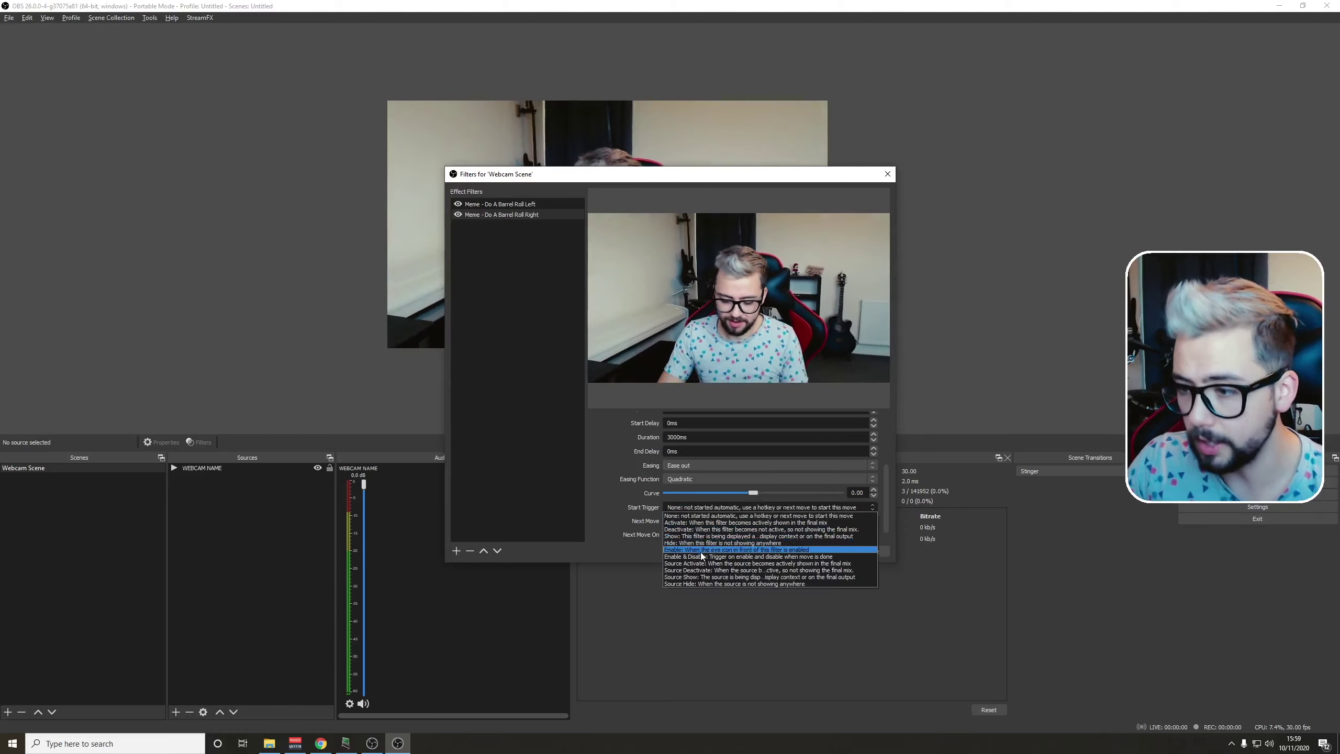
{"action": "left_click", "coordinate": [707, 556]}
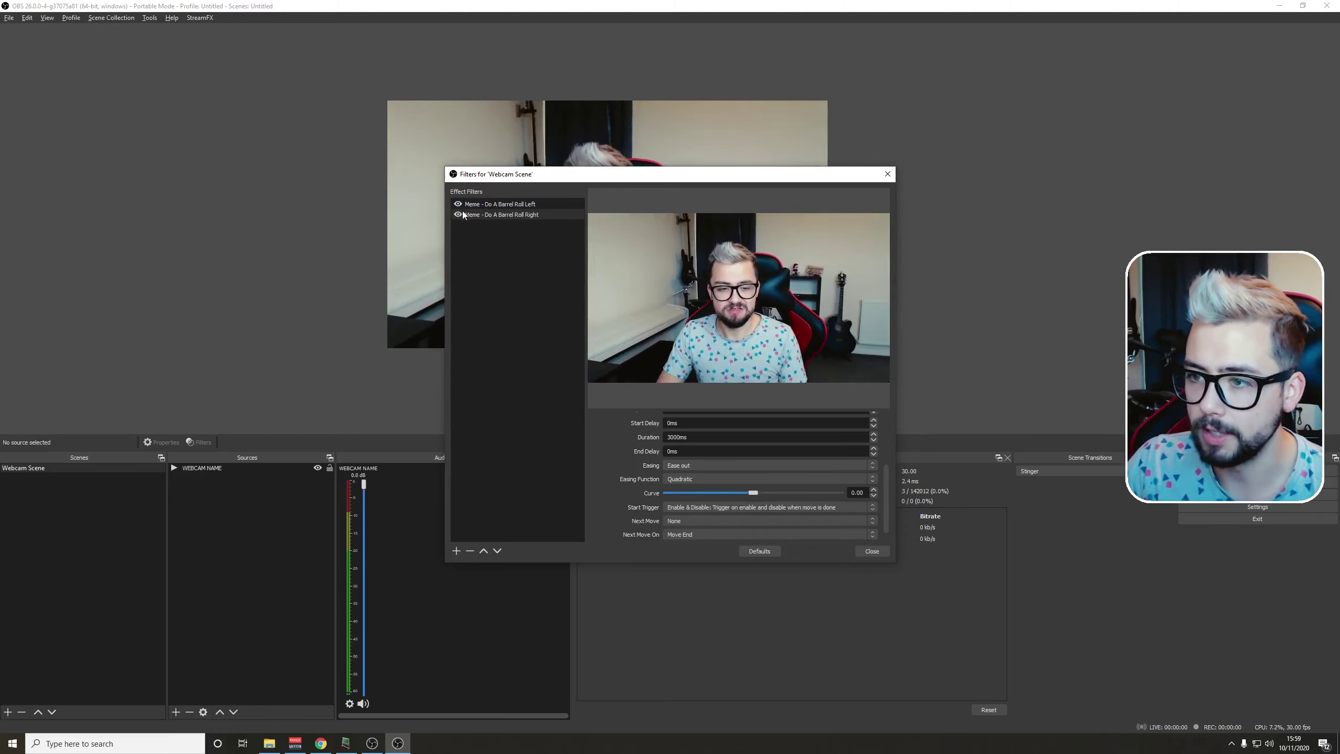
{"action": "left_click", "coordinate": [458, 214]}
{"action": "left_click", "coordinate": [458, 204]}
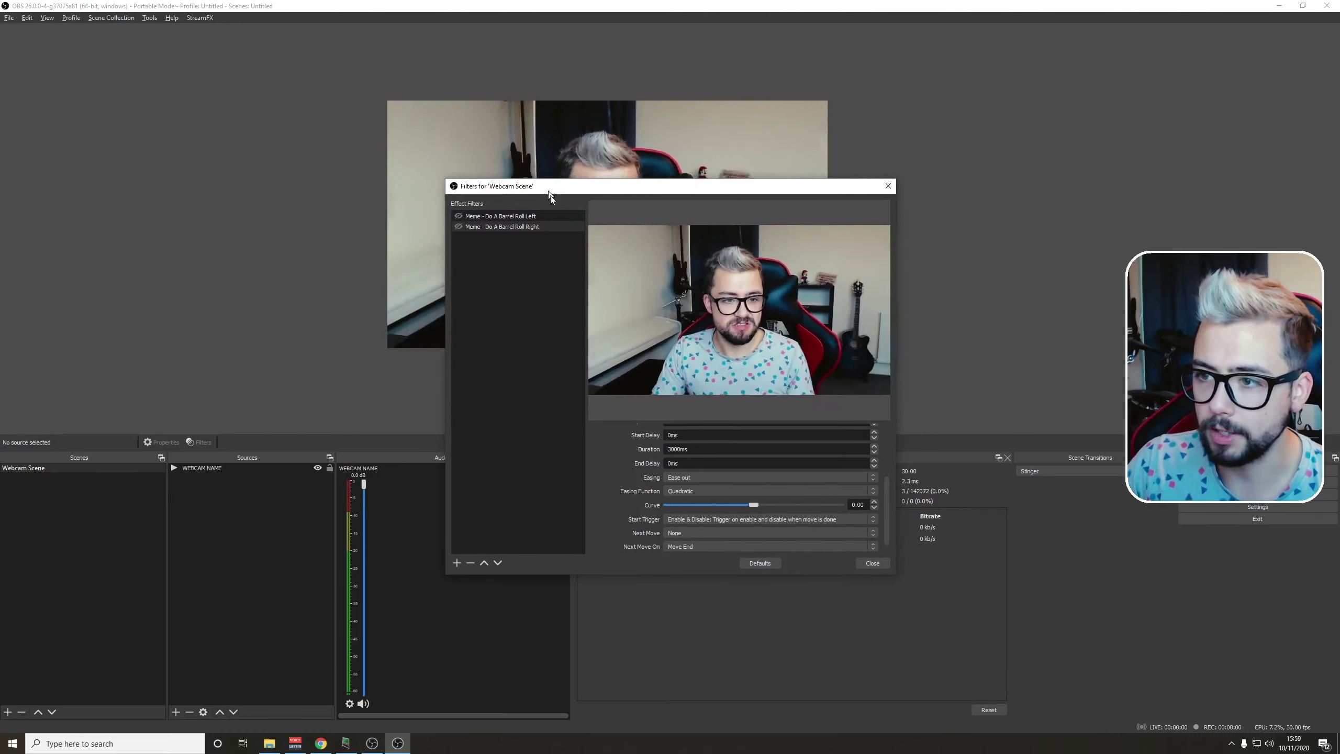
- Enable the Barrel Roll Left and Right filters to test each roll, then close the filters window
{"action": "left_click_drag", "start_coordinate": [472, 174], "coordinate": [505, 214]}
{"action": "left_click", "coordinate": [491, 245]}
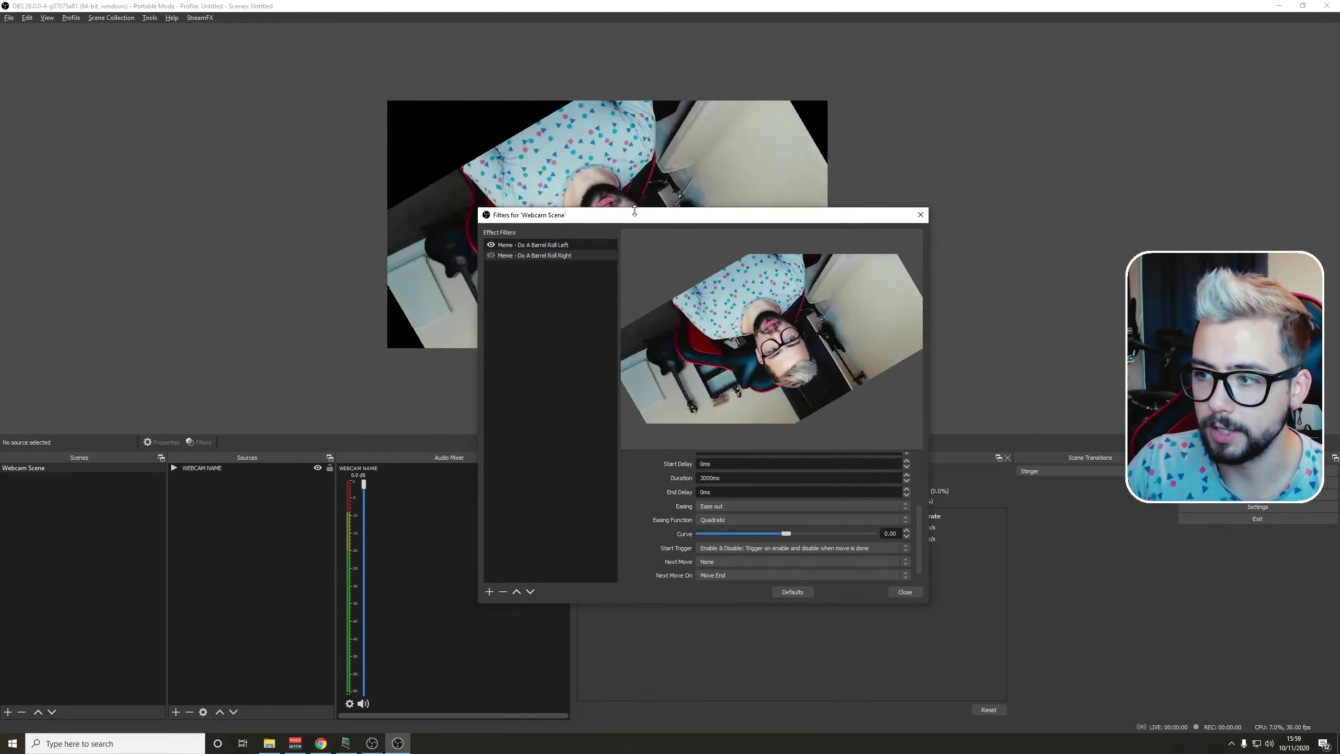
{"action": "left_click_drag", "start_coordinate": [622, 219], "coordinate": [726, 249]}
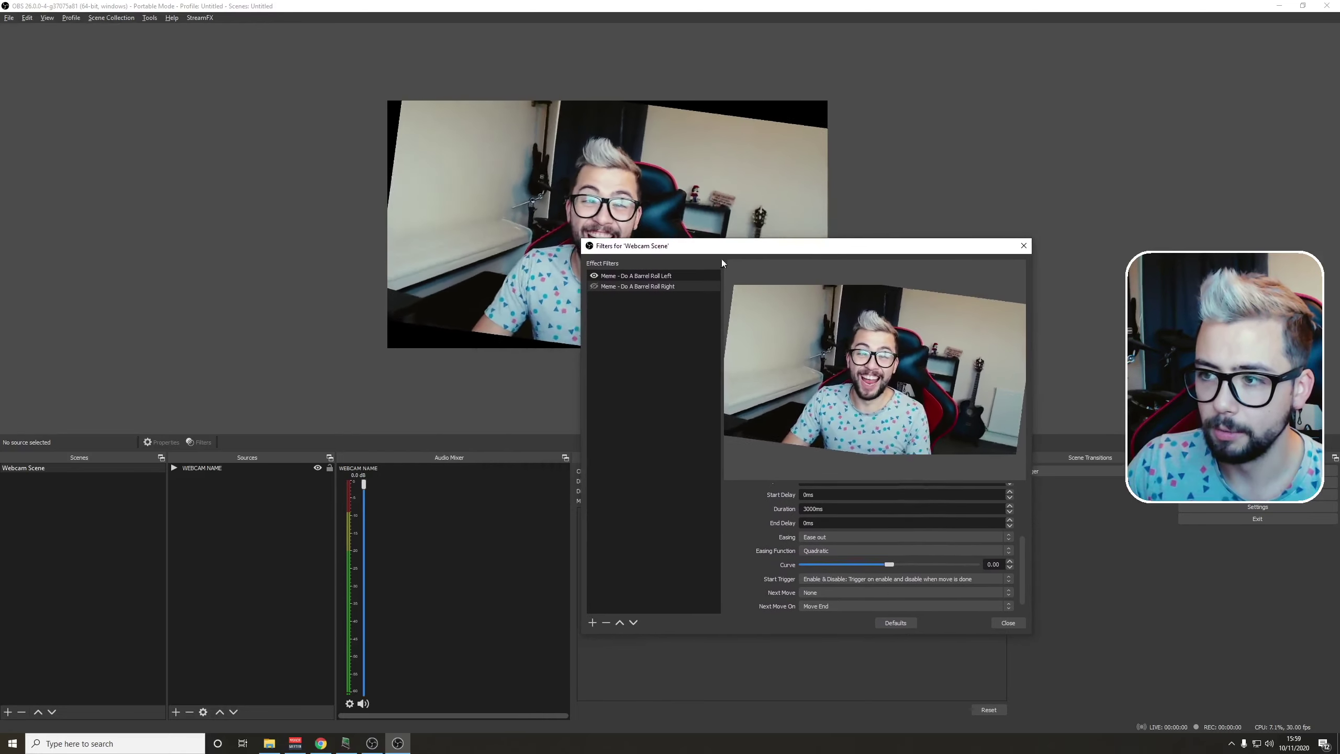
{"action": "left_click", "coordinate": [594, 287]}
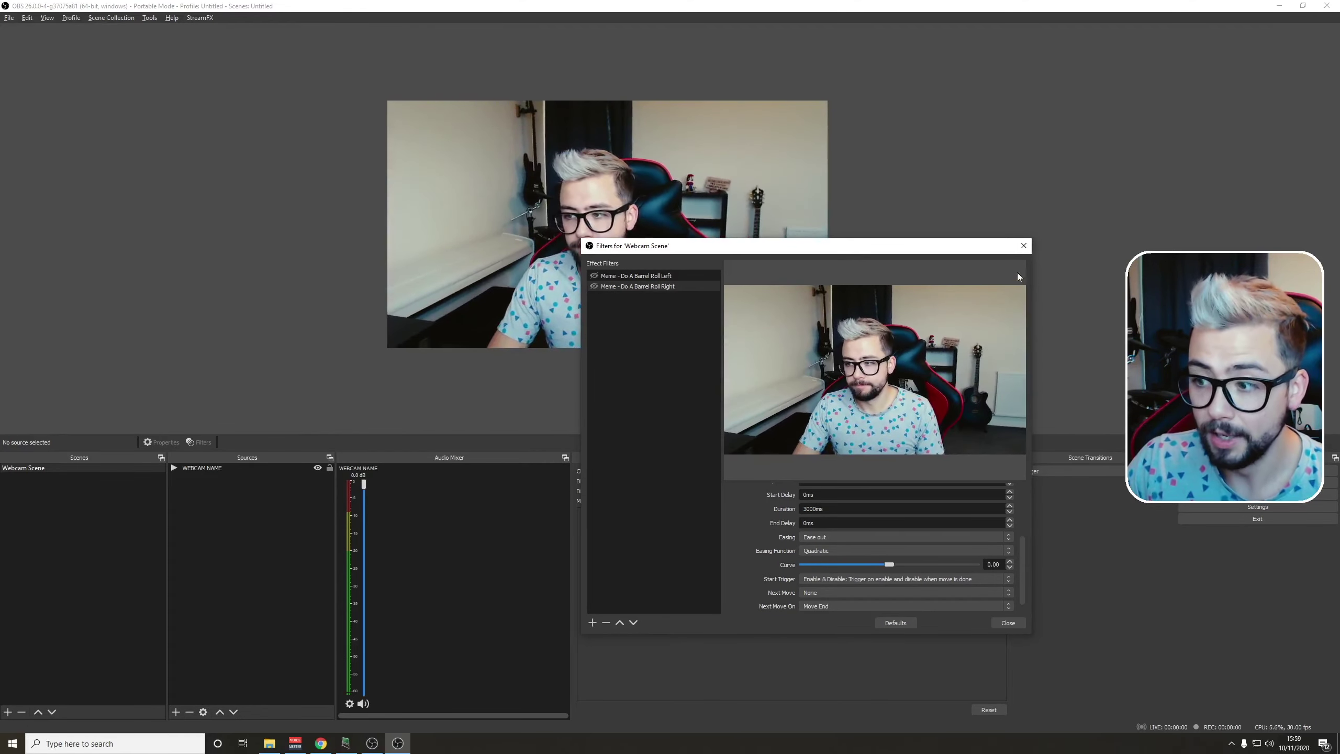
{"action": "left_click", "coordinate": [1023, 246]}
{"action": "left_click", "coordinate": [269, 744]}
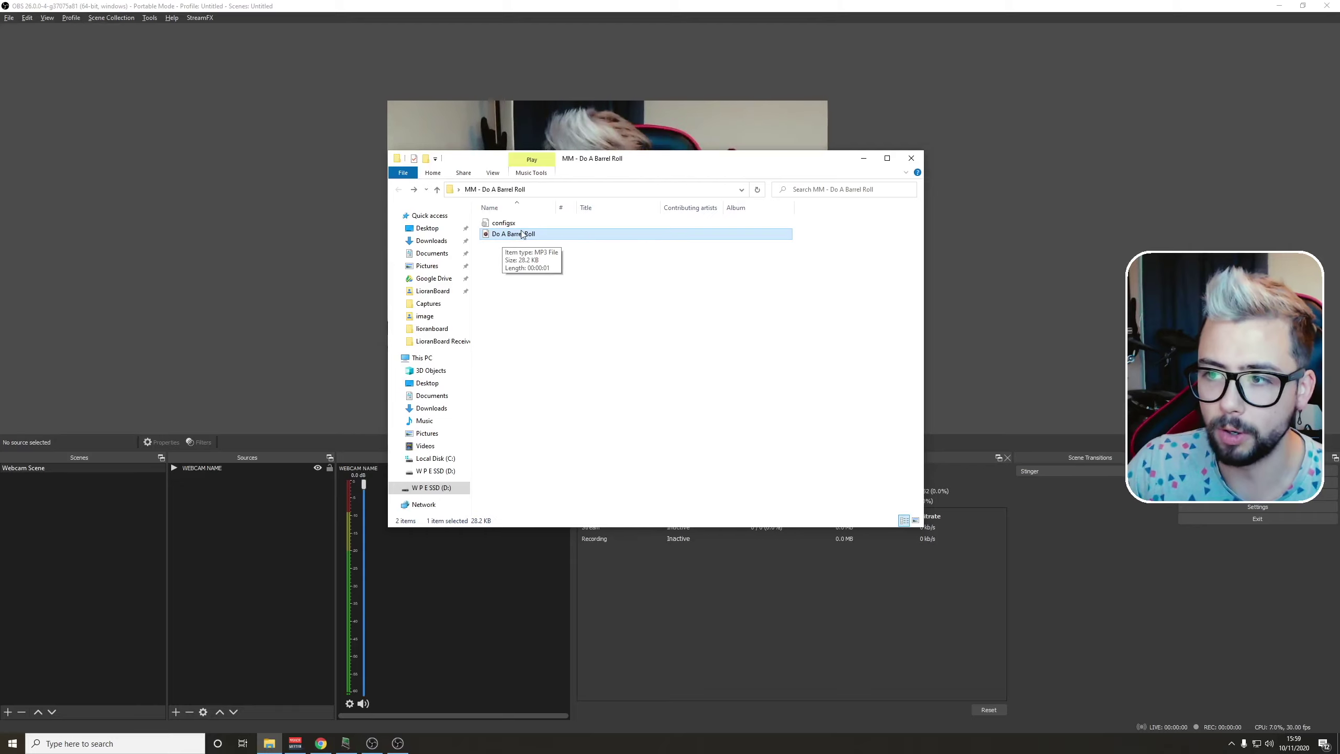
- Drag Do A Barrel Roll.mp3 into Sources, toggle its visibility, and restart it from the beginning
{"action": "left_click_drag", "start_coordinate": [522, 235], "coordinate": [260, 553]}
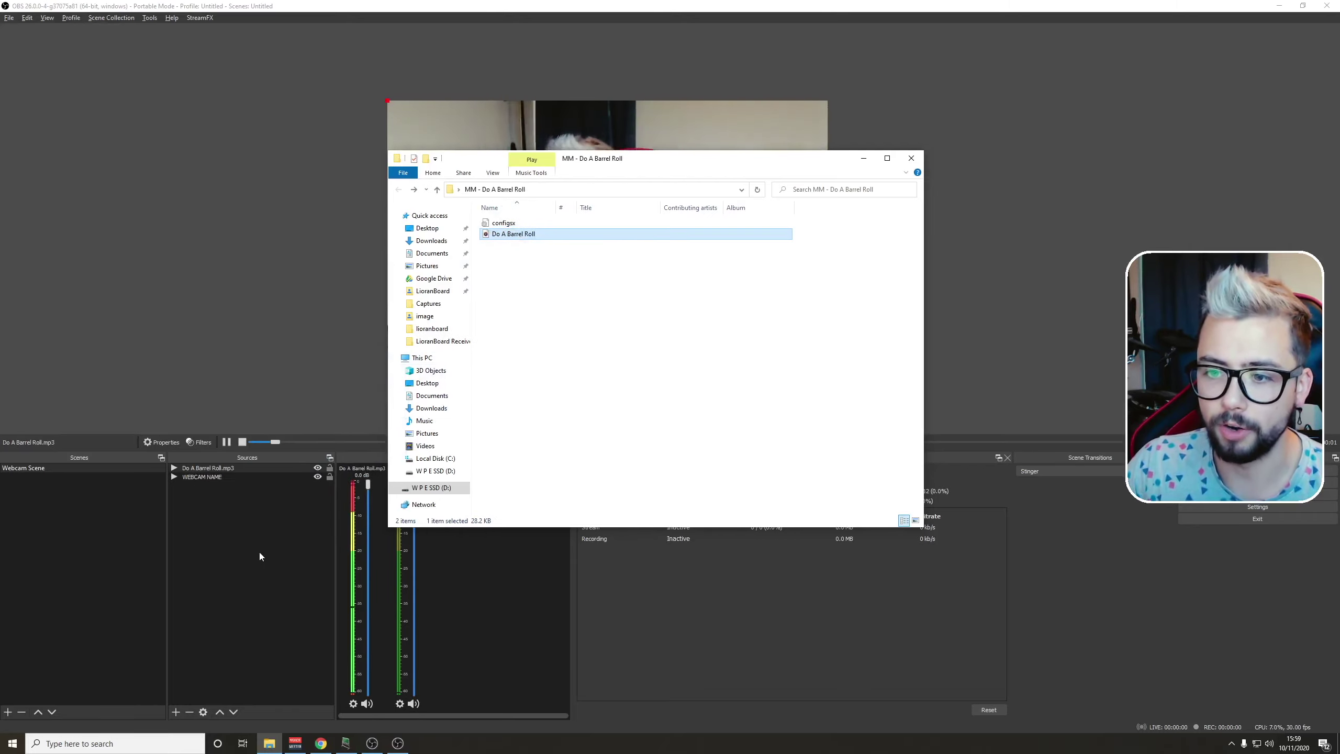
{"action": "left_click", "coordinate": [232, 277]}
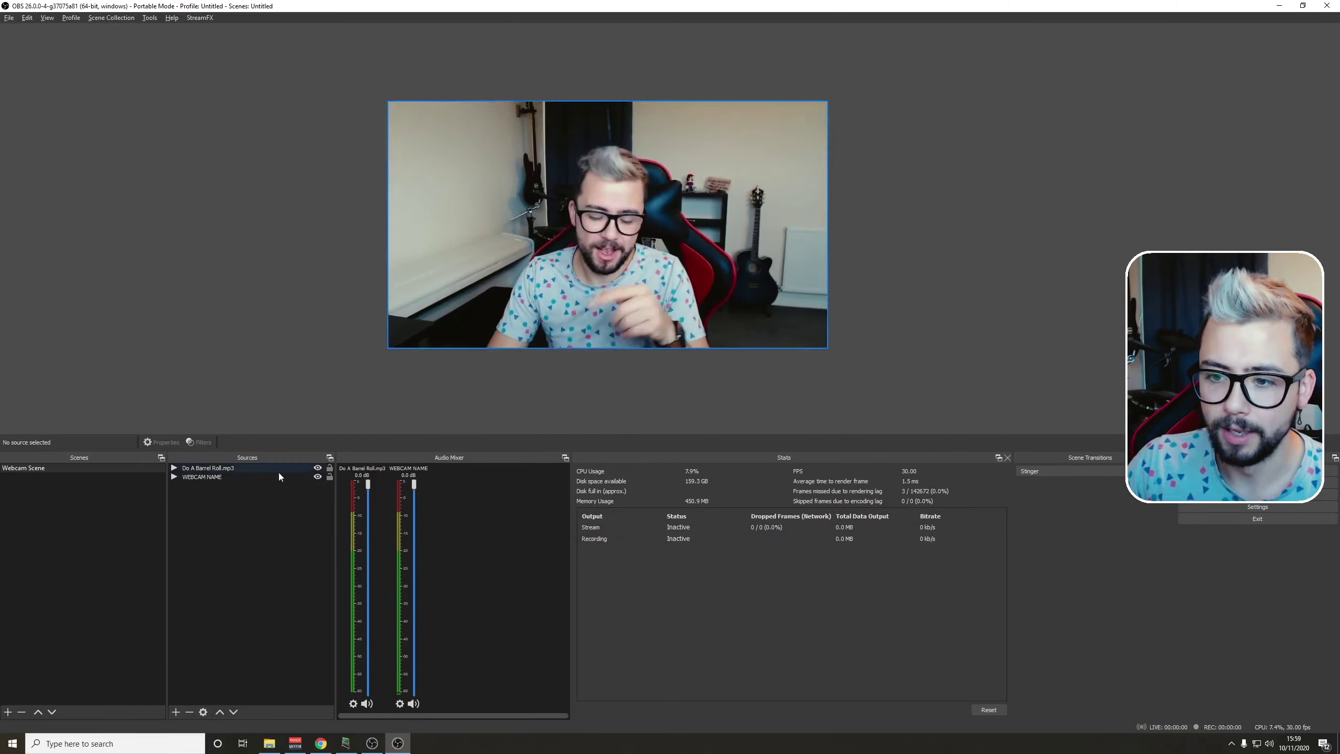
{"action": "left_click", "coordinate": [317, 468]}
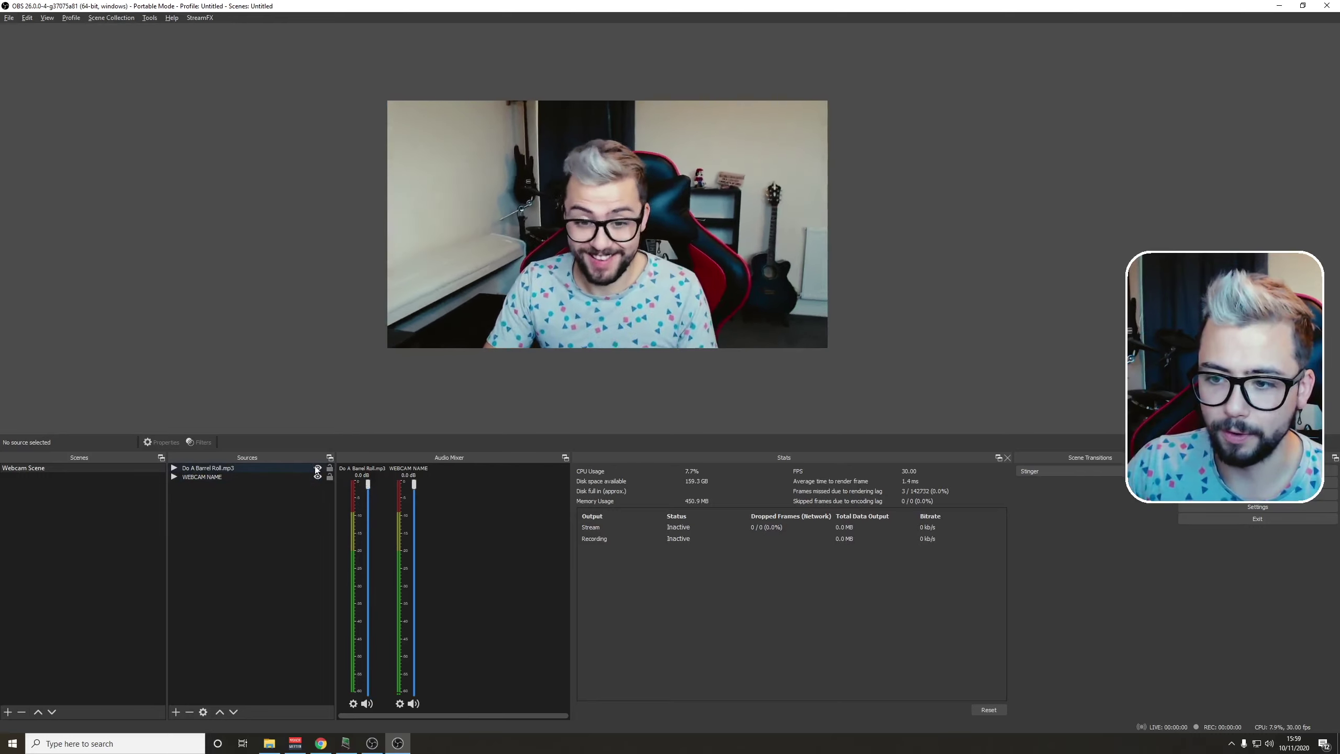
{"action": "left_click", "coordinate": [317, 468]}
{"action": "left_click", "coordinate": [211, 467]}
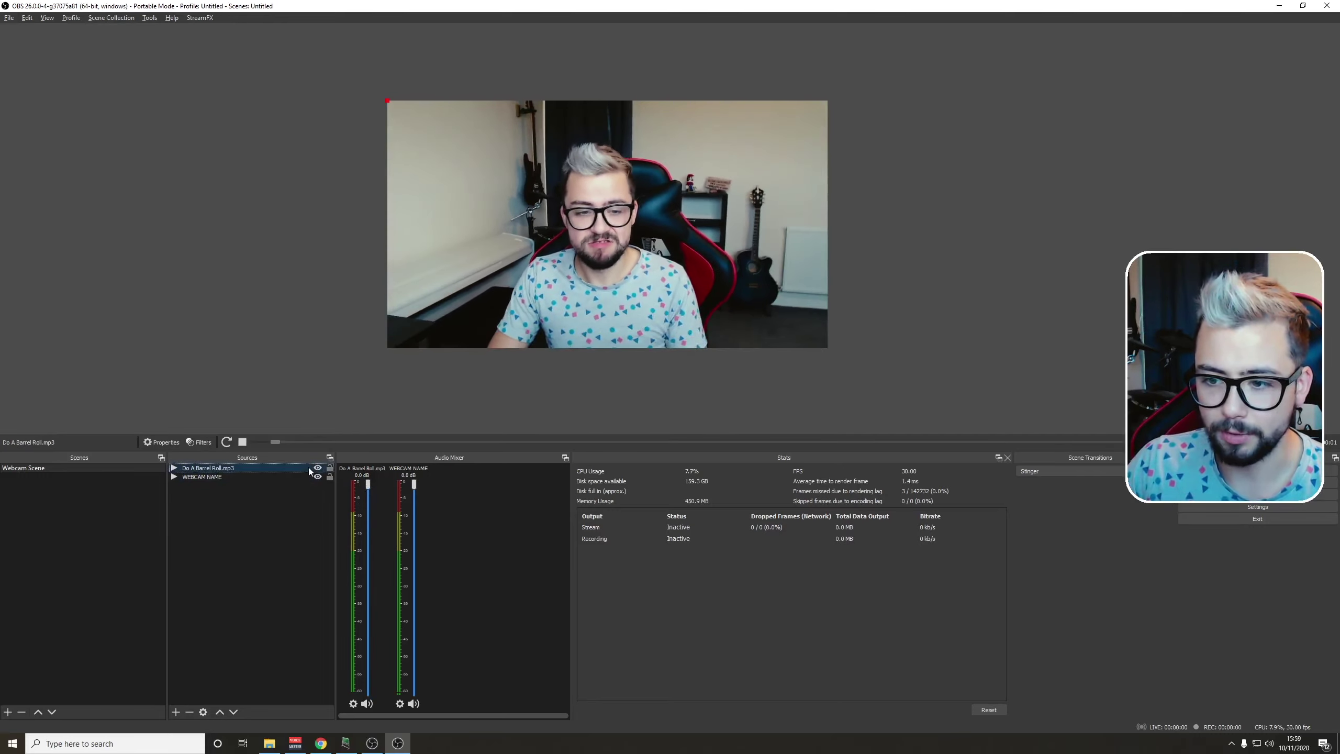
{"action": "left_click", "coordinate": [230, 441]}
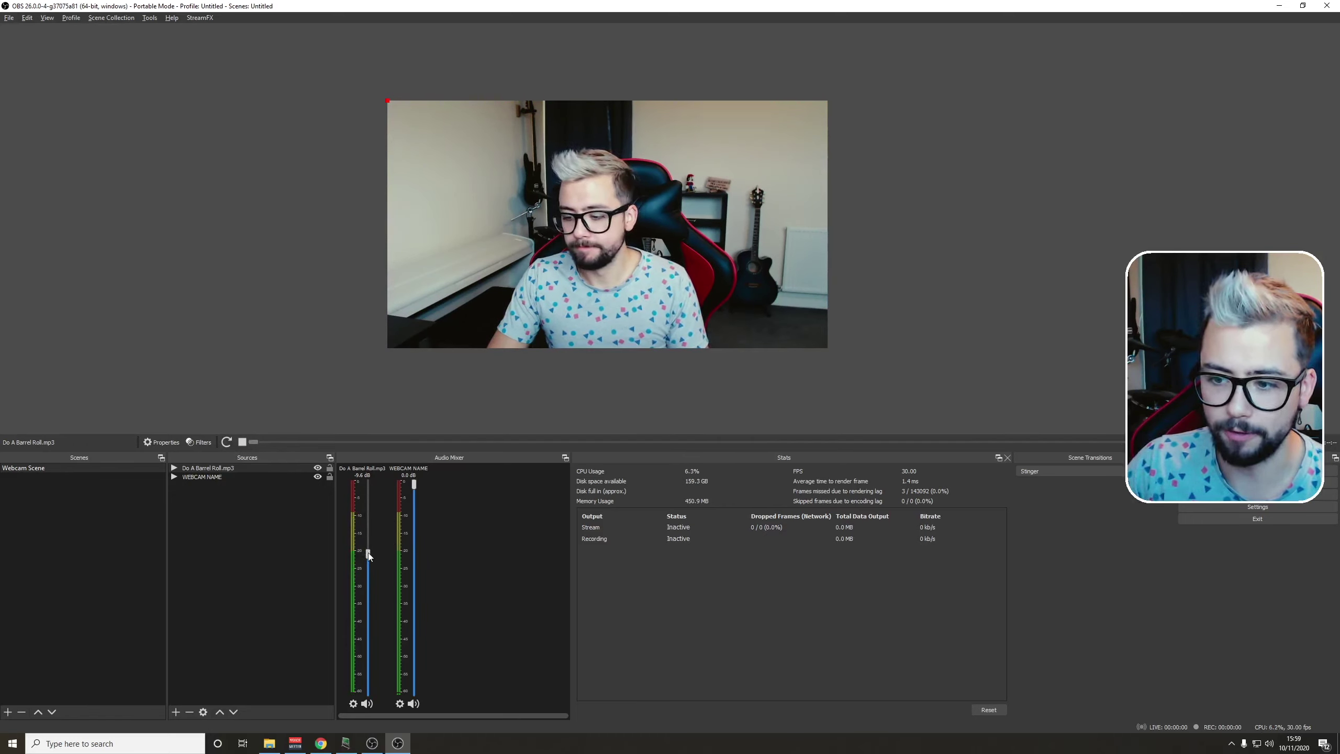
{"action": "left_click", "coordinate": [218, 477]}
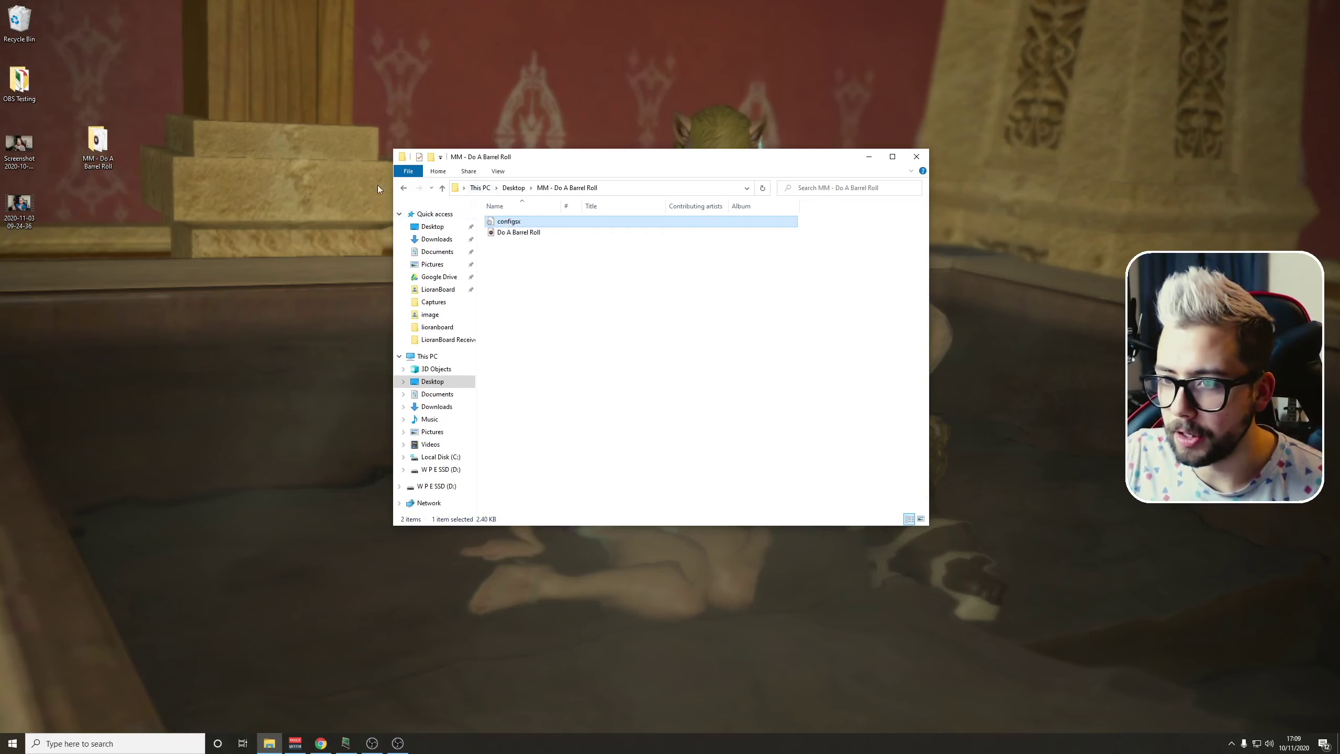
- Paste the configsx file into the LioranBoard Receiver(PC) folder and rename it configs5
{"action": "left_click", "coordinate": [434, 327]}
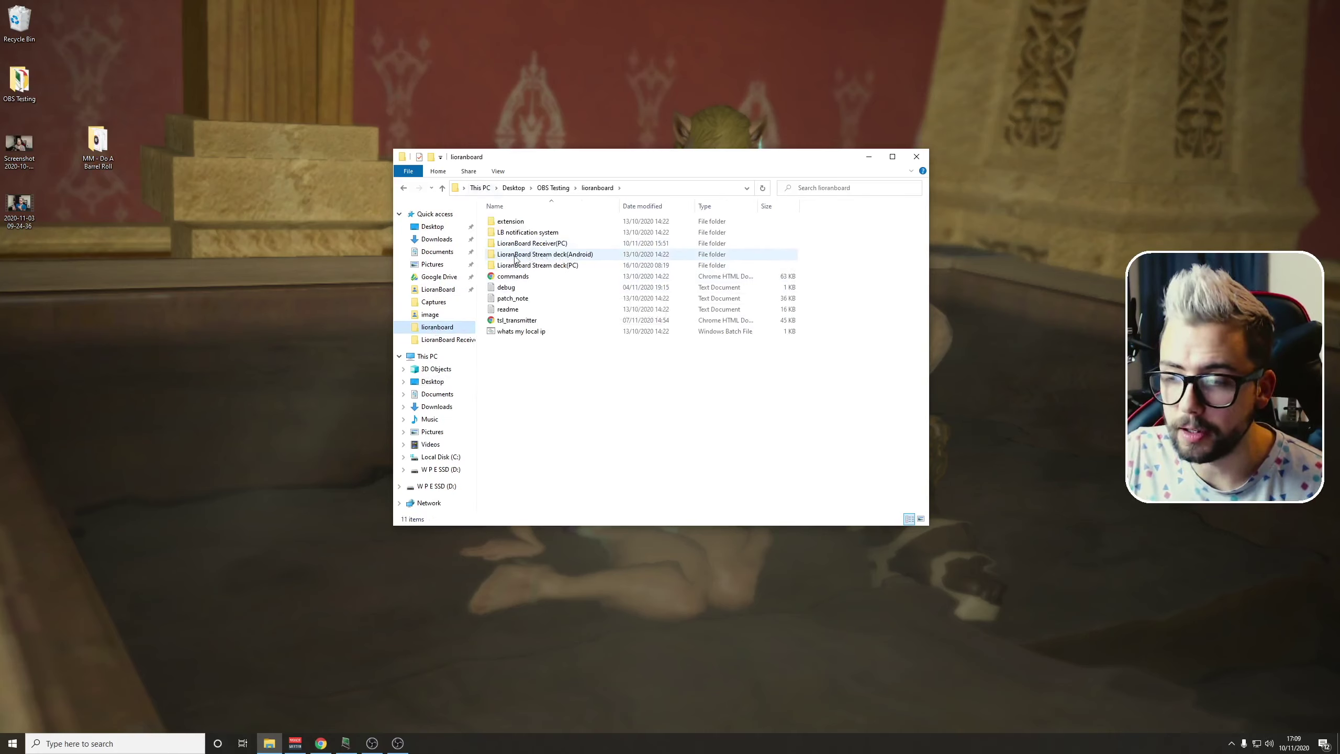
{"action": "double_click", "coordinate": [535, 244]}
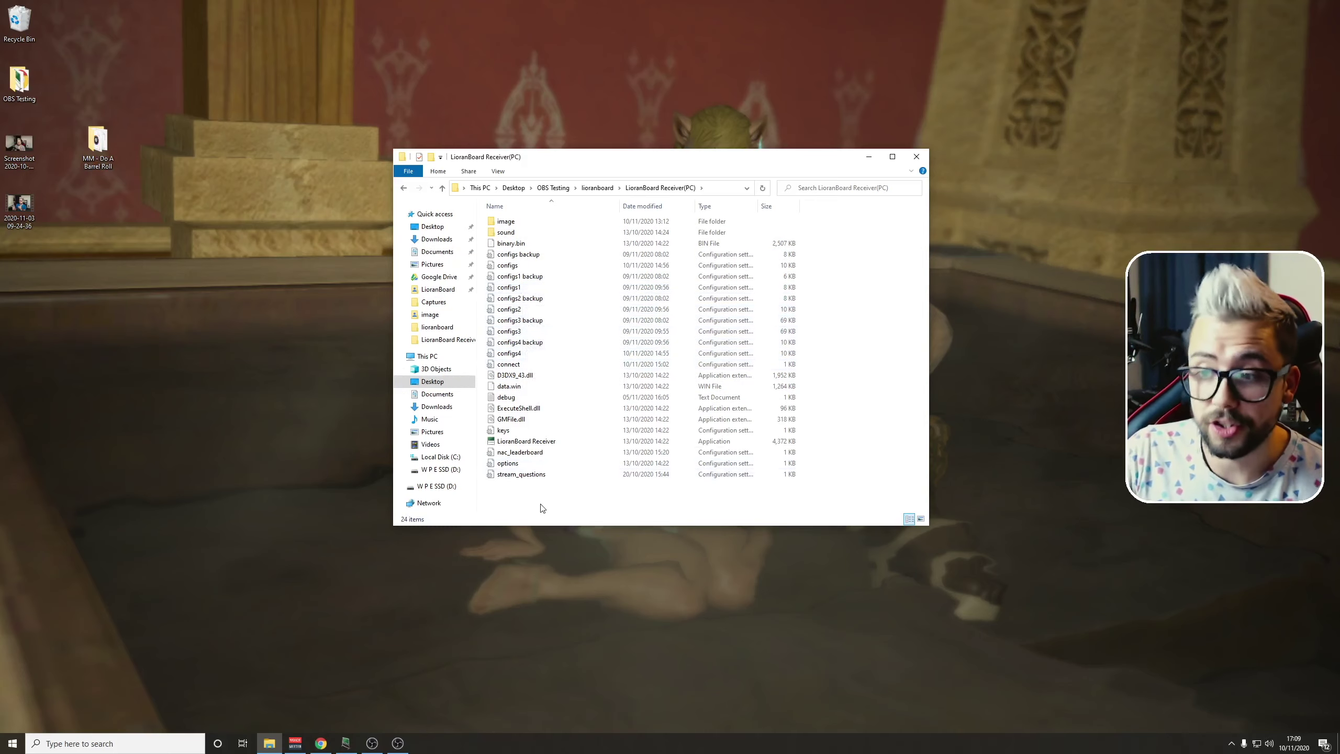
{"action": "key", "text": "ctrl+v"}
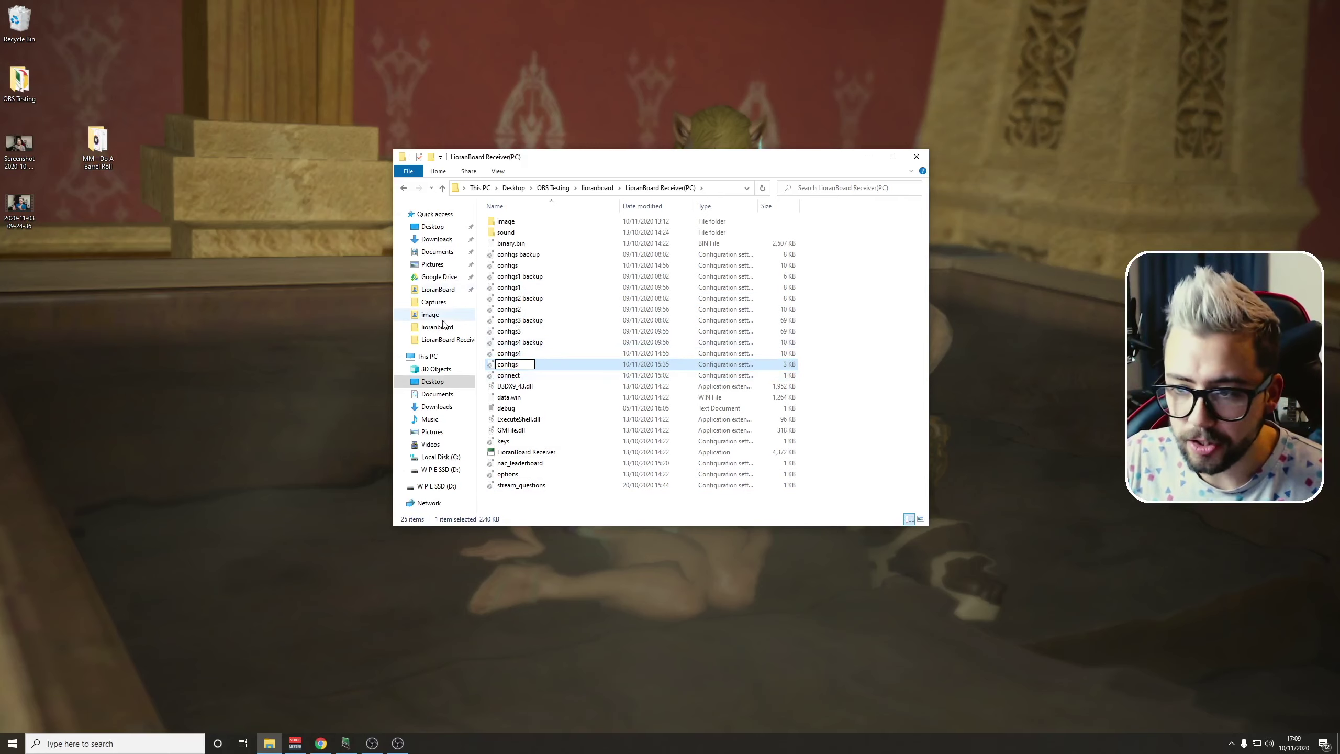
{"action": "type", "text": "5"}
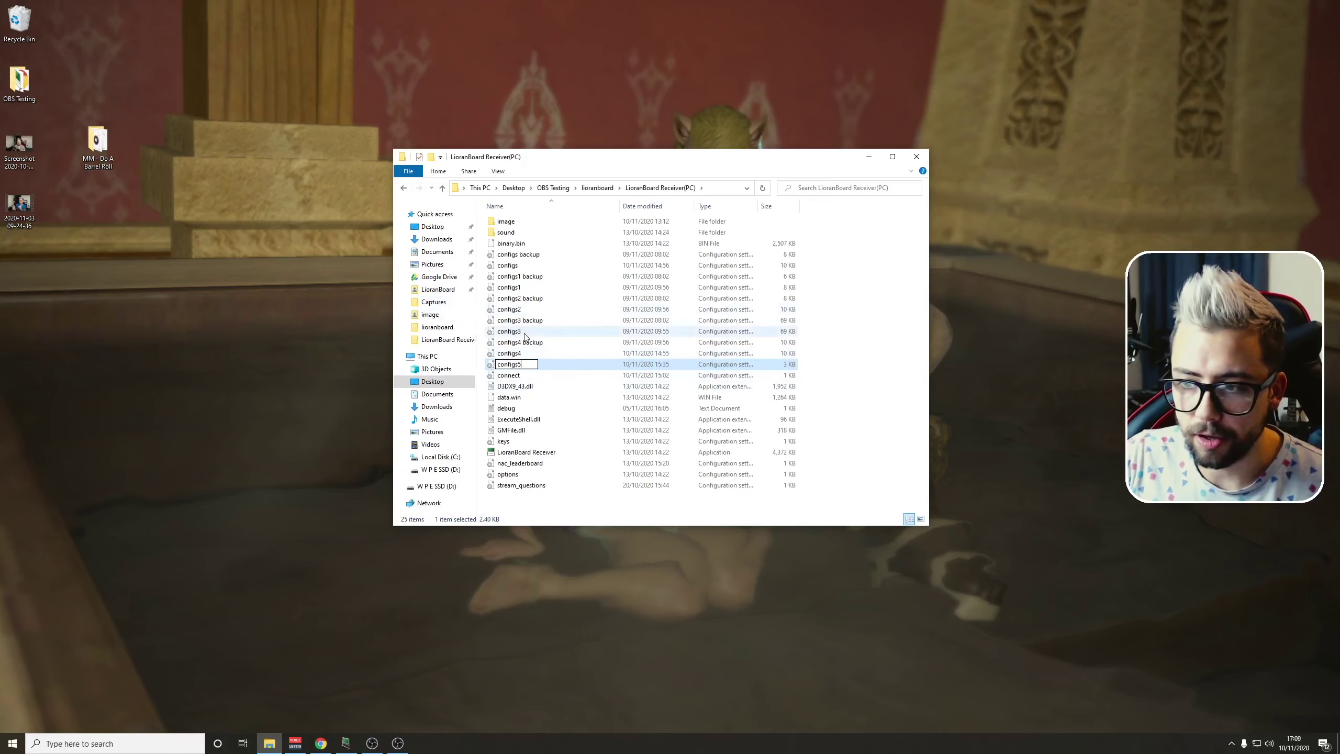
{"action": "left_click", "coordinate": [530, 355]}
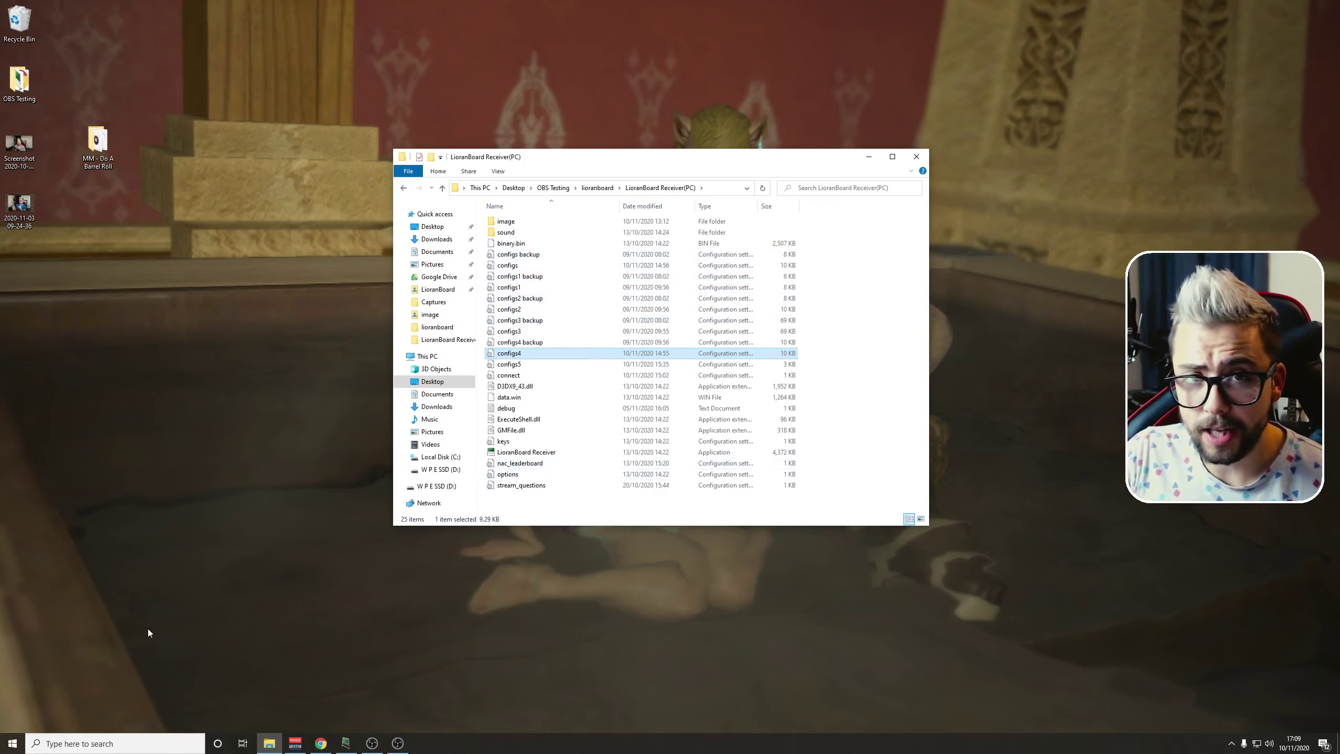
{"action": "left_click", "coordinate": [132, 739]}
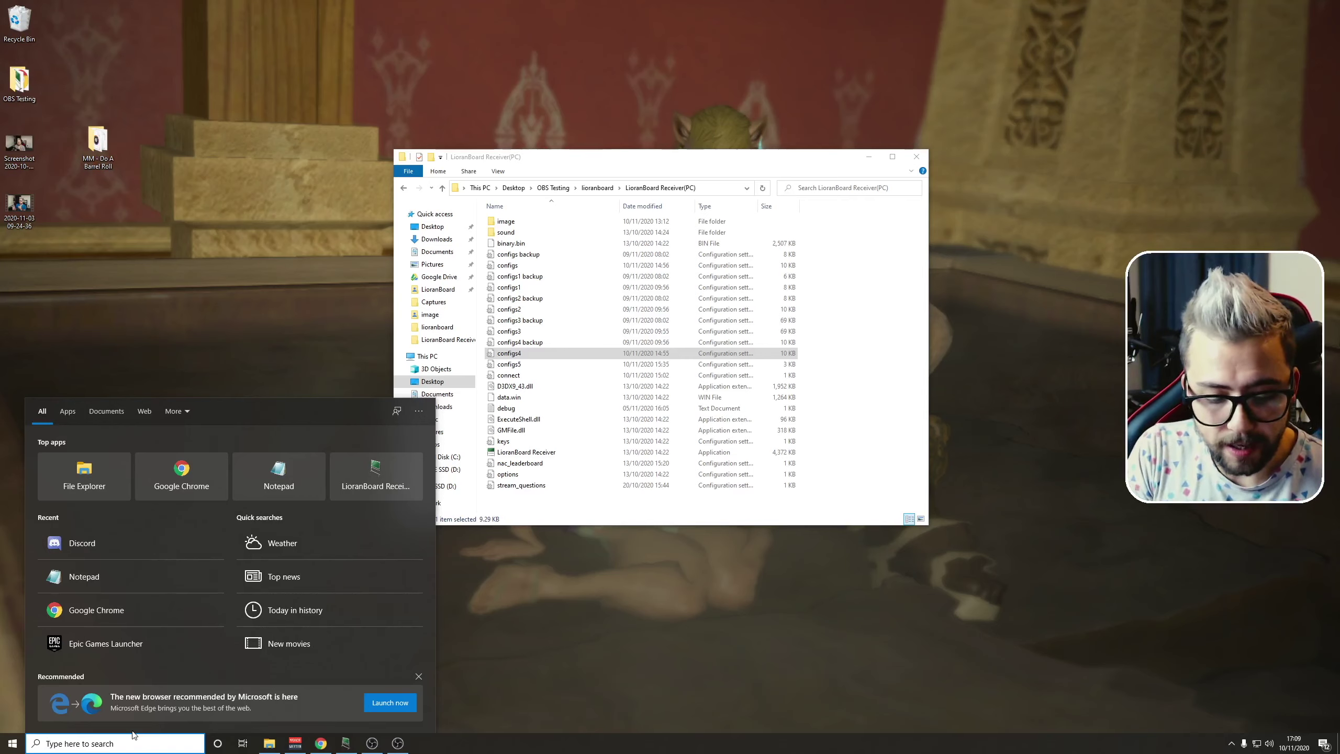
{"action": "type", "text": "%appda"}
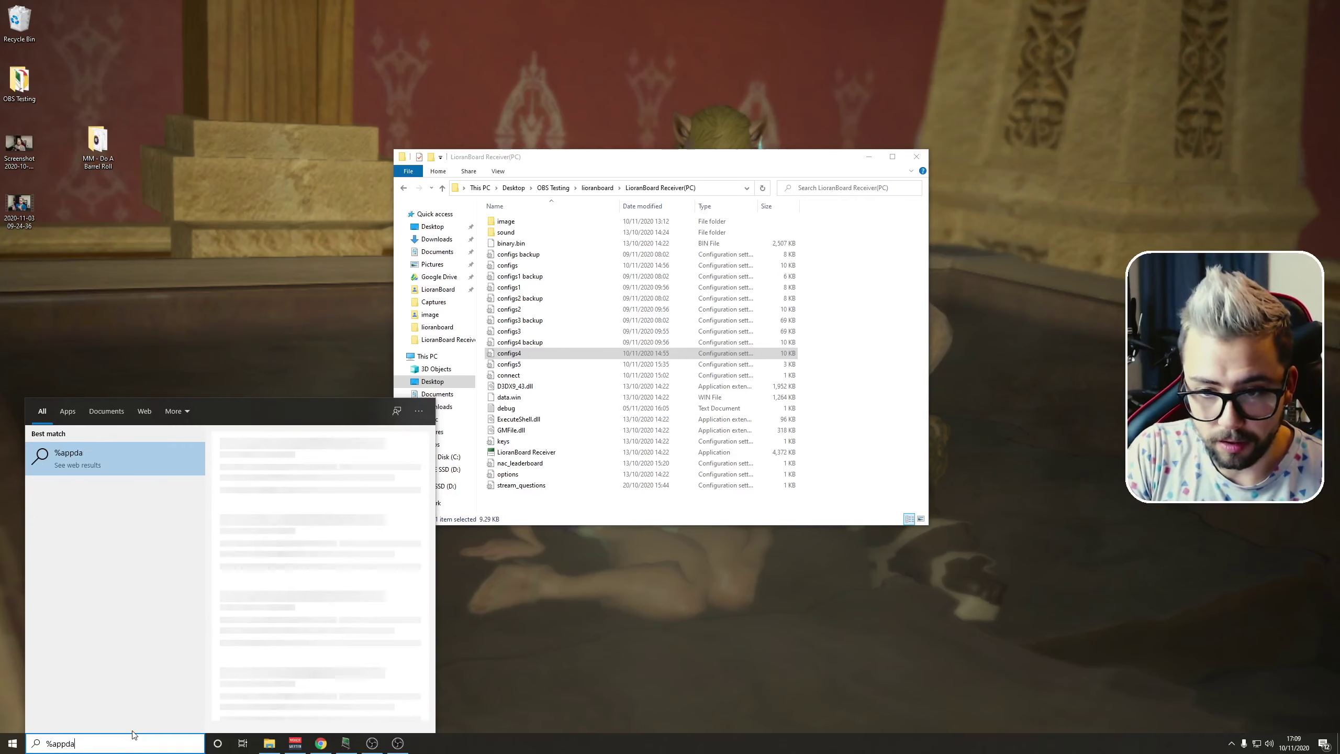
{"action": "type", "text": "rtata%"}
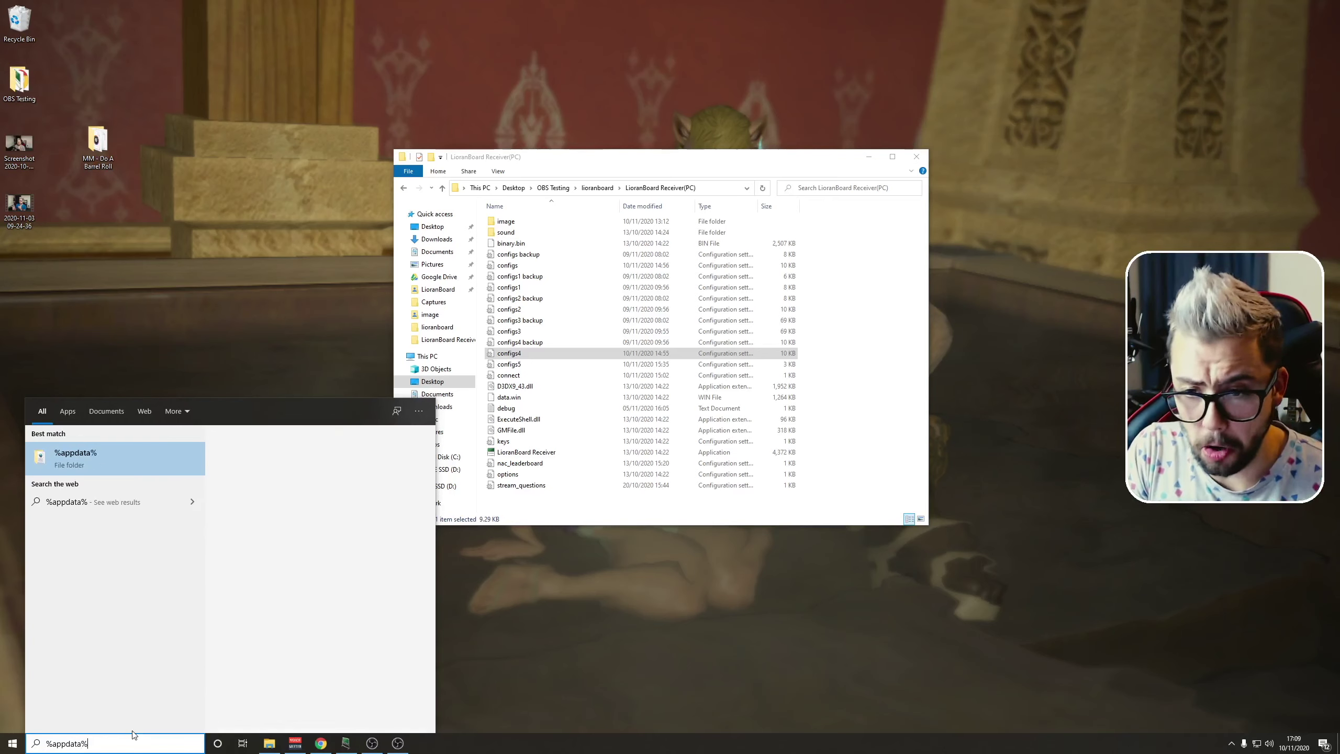
{"action": "key", "text": "Return"}
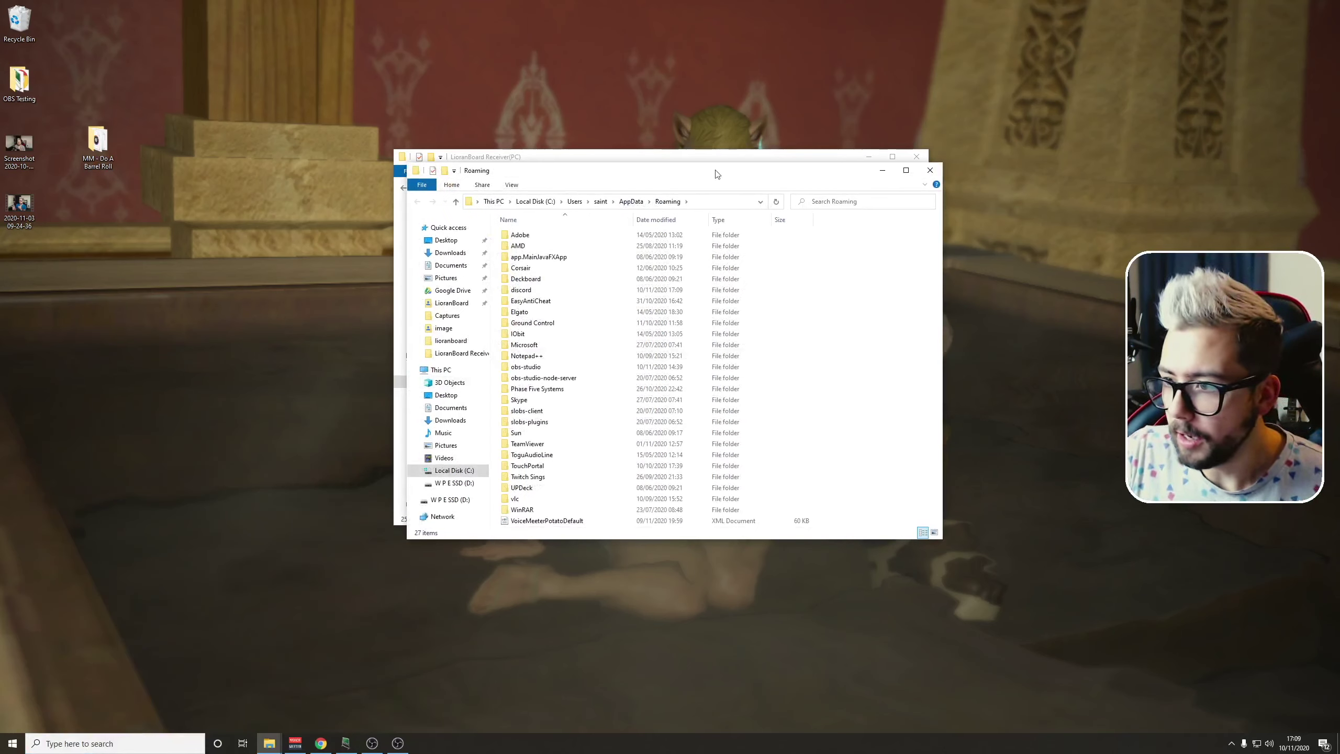
{"action": "left_click", "coordinate": [455, 202]}
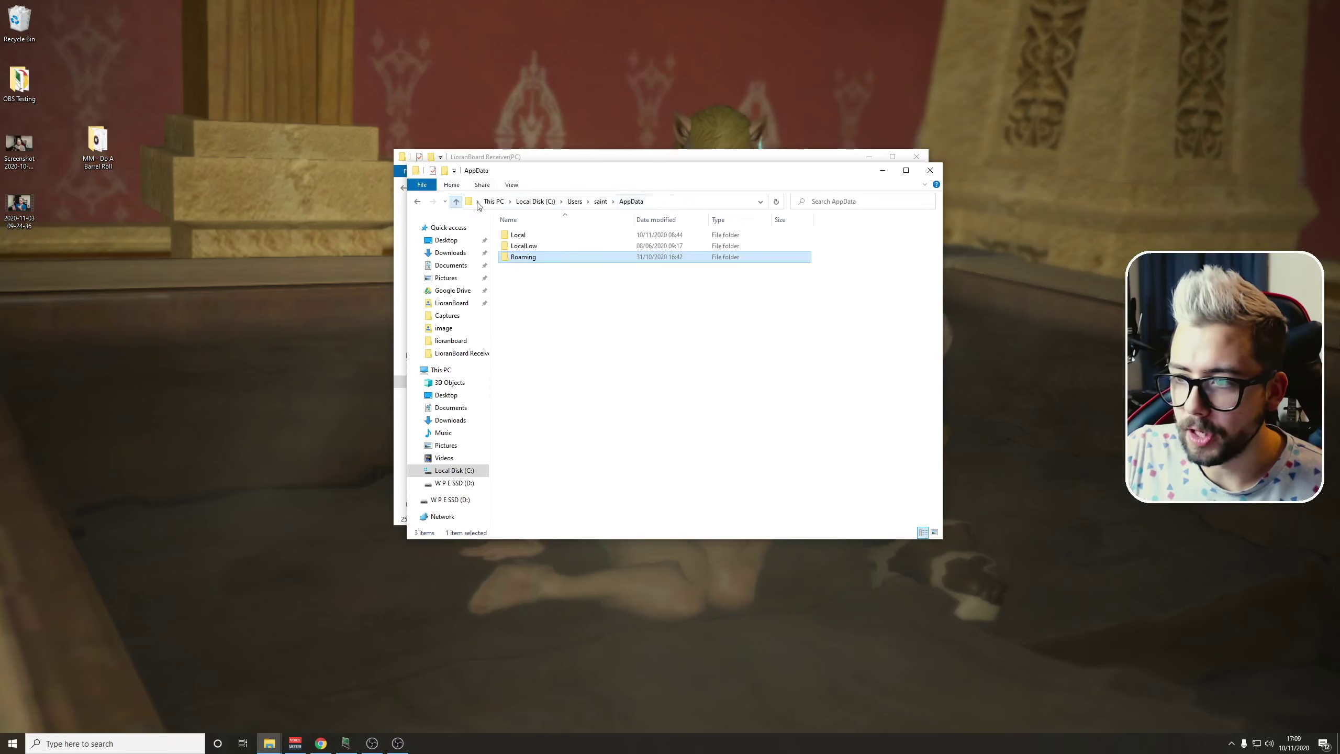
{"action": "double_click", "coordinate": [524, 238]}
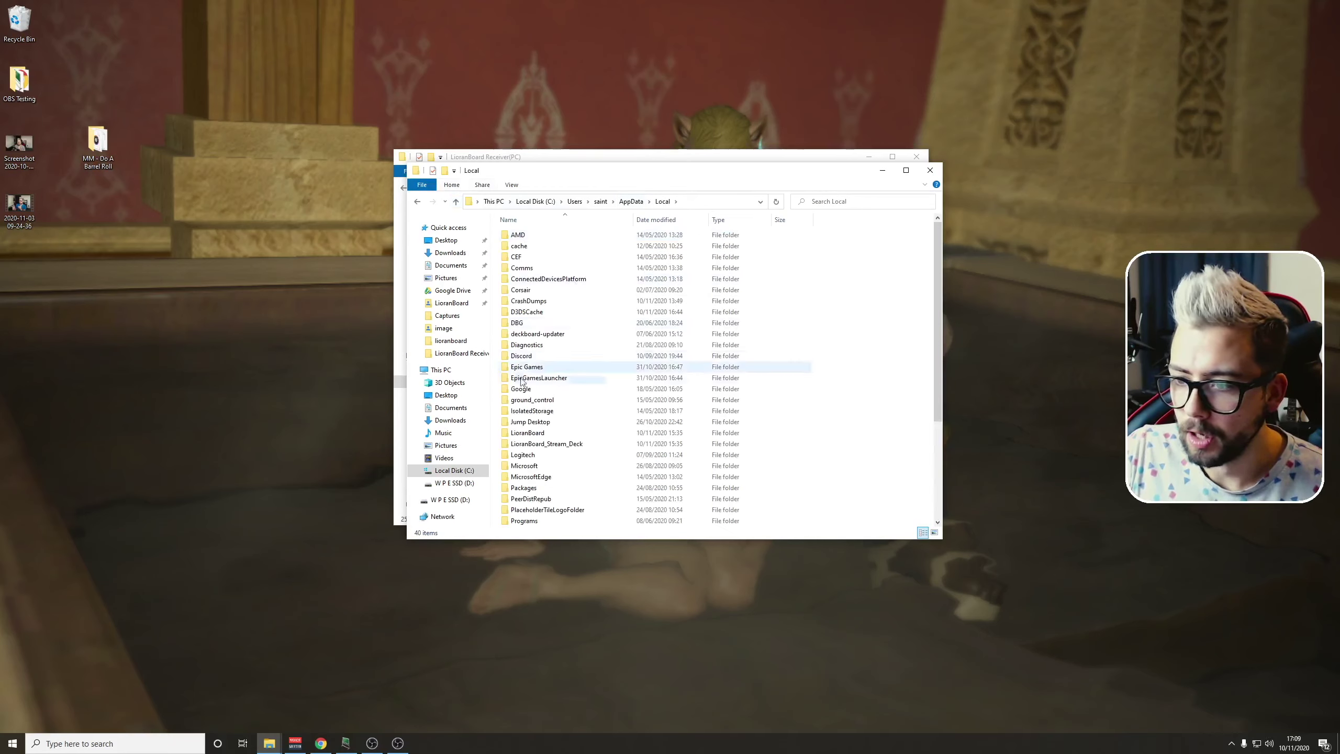
{"action": "double_click", "coordinate": [537, 435]}
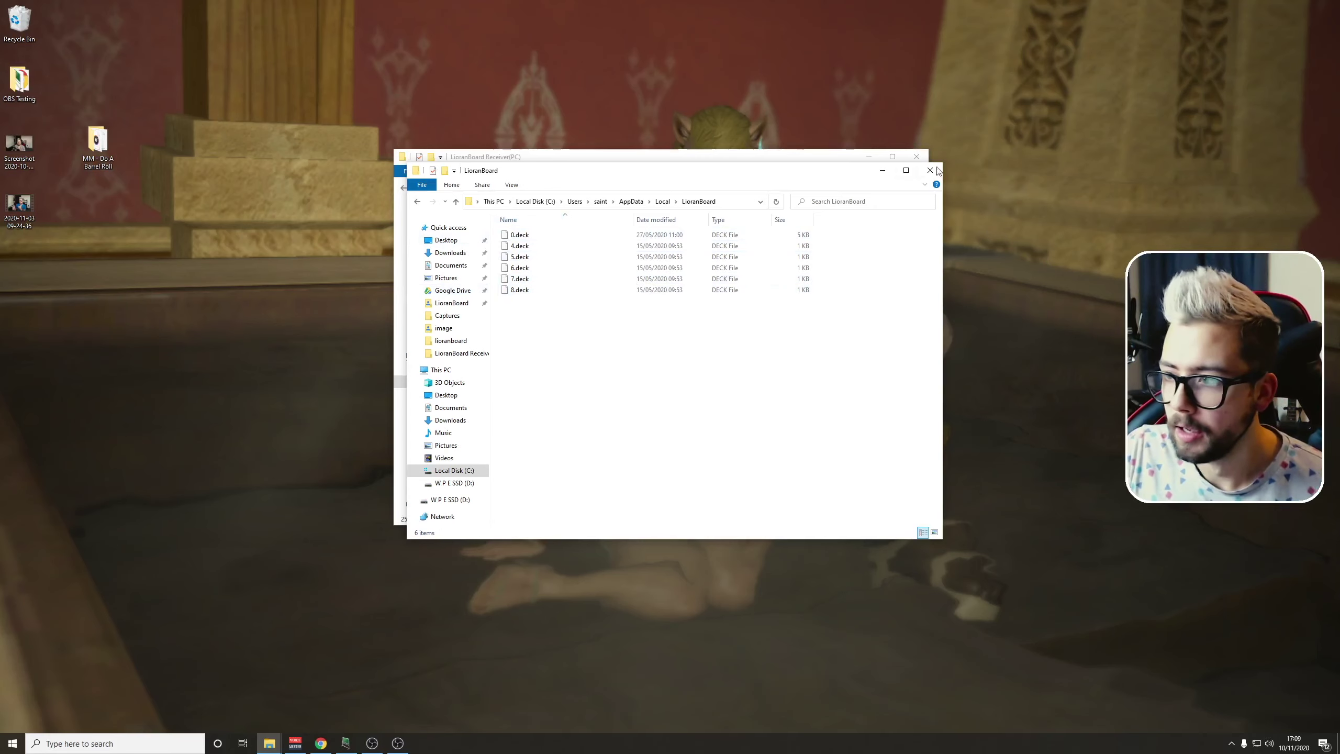
{"action": "left_click", "coordinate": [930, 170]}
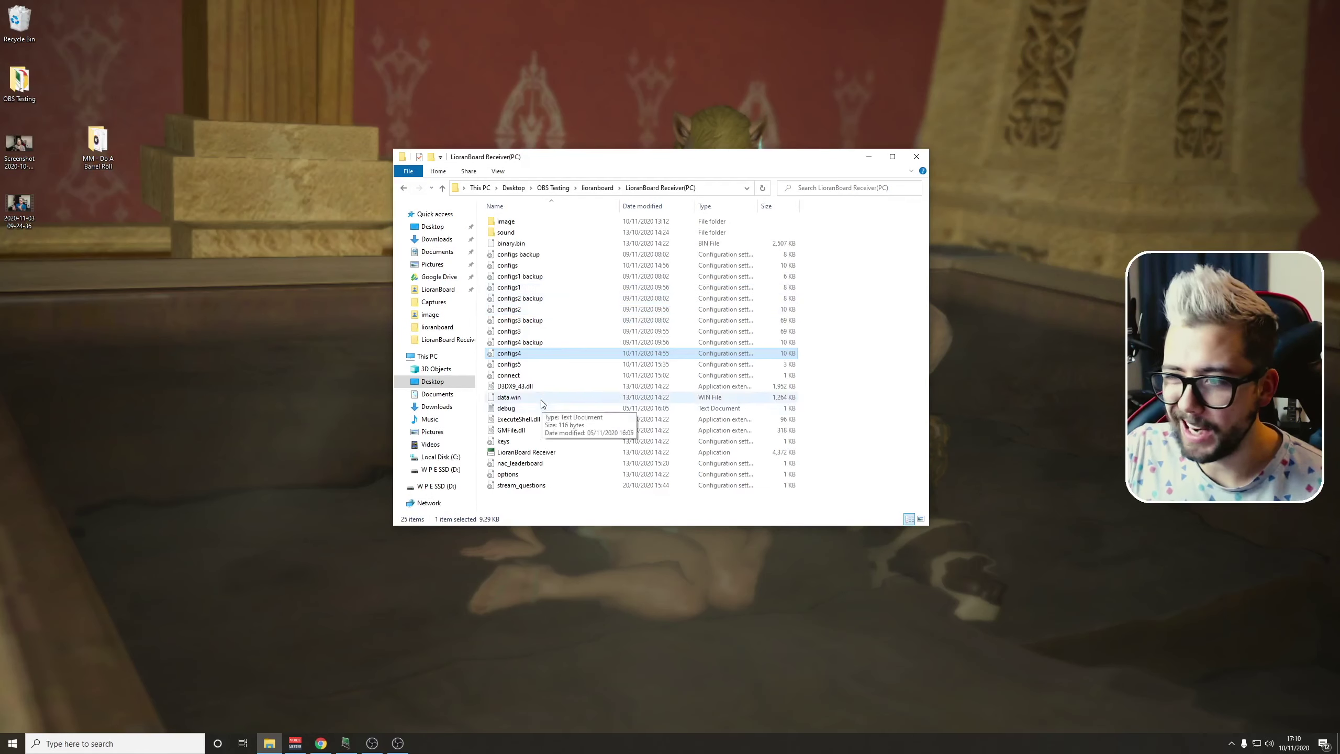
- Launch LioranBoard Receiver.exe alongside OBS and open the 6: (MEME) Barrel Roll deck
{"action": "left_click", "coordinate": [522, 453]}
{"action": "double_click", "coordinate": [522, 454]}
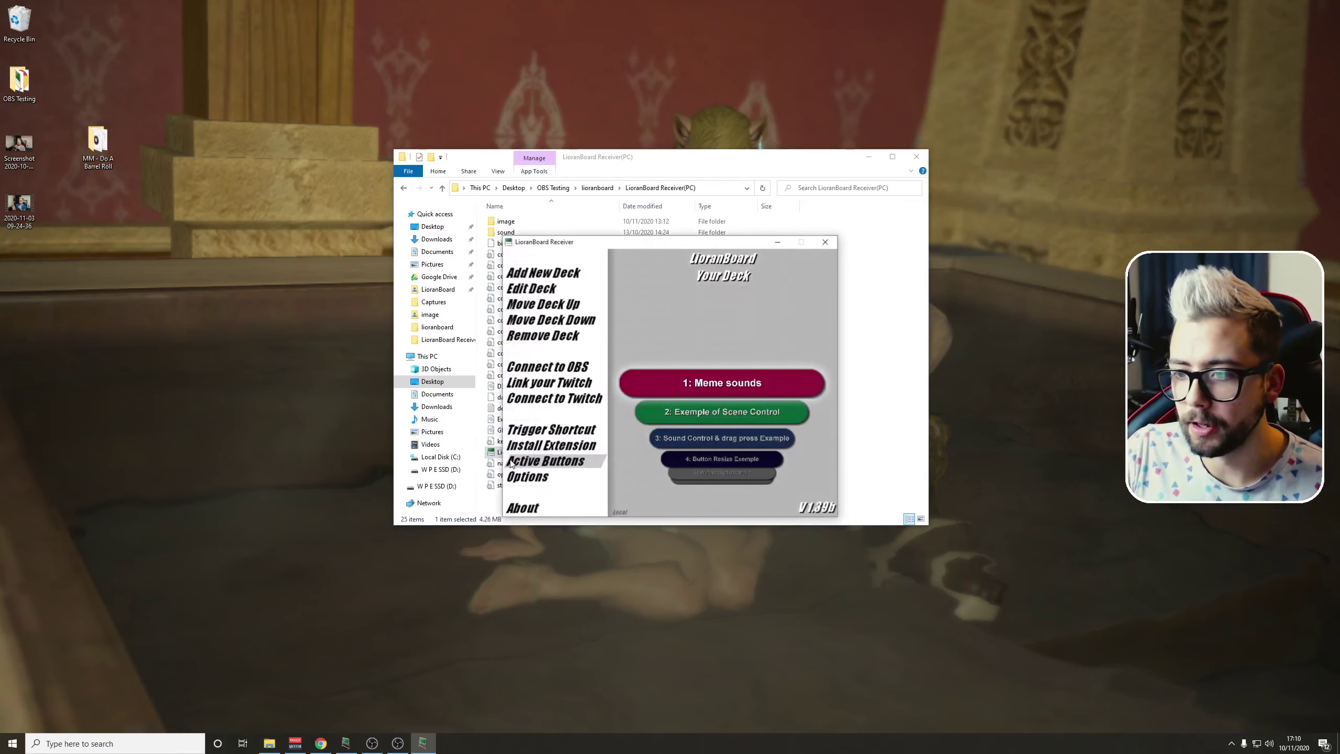
{"action": "left_click", "coordinate": [399, 744]}
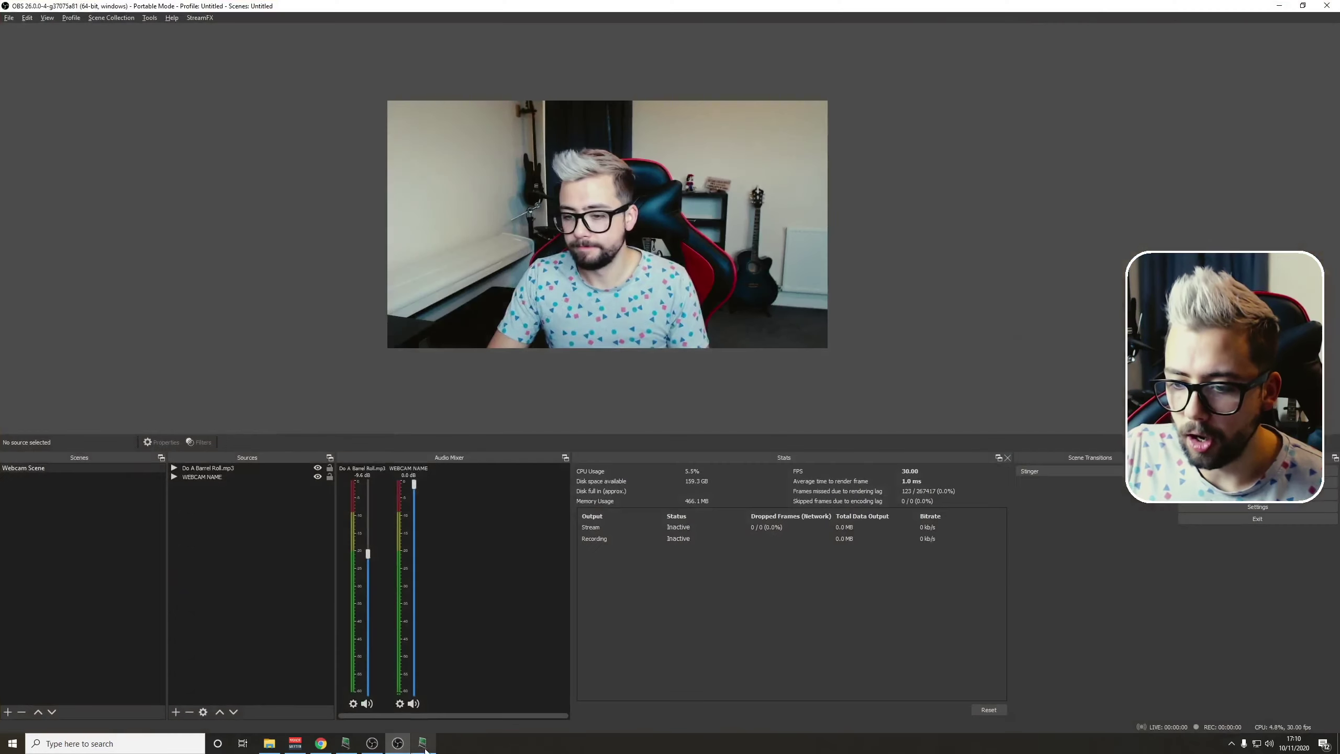
{"action": "left_click", "coordinate": [423, 746]}
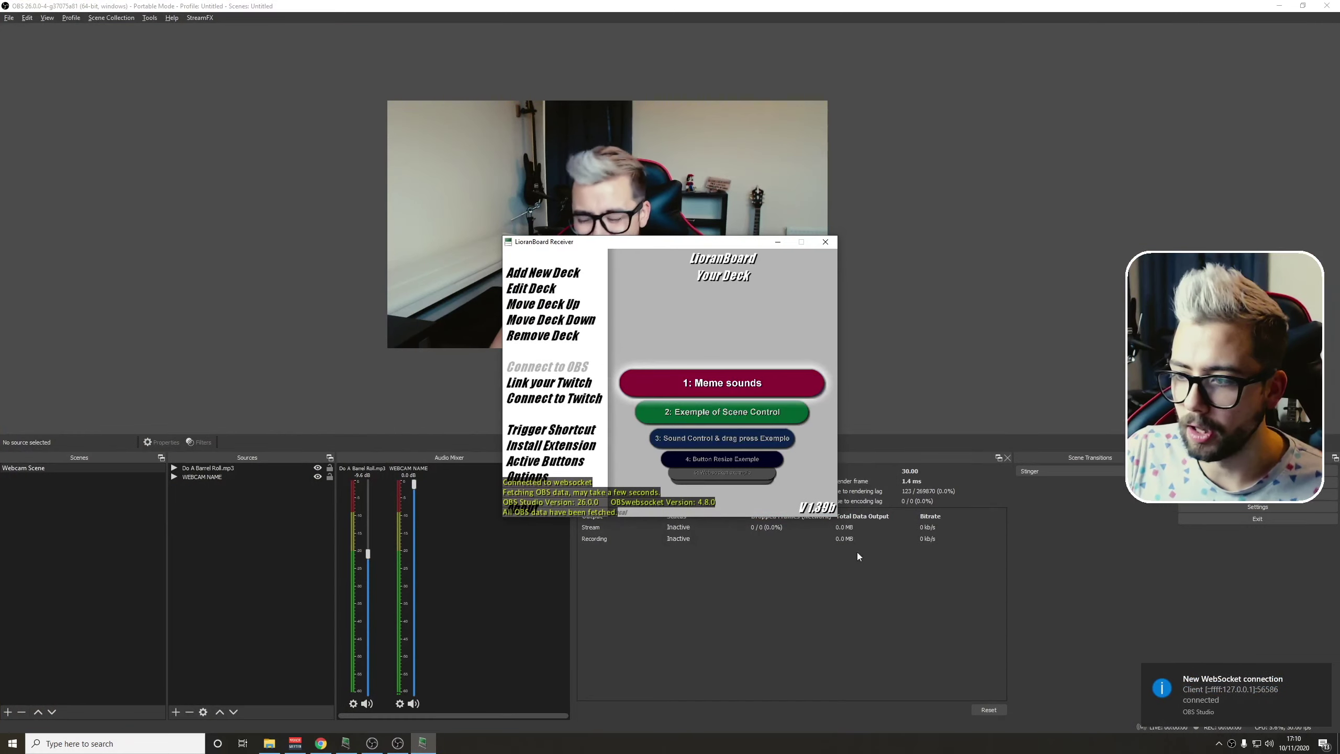
{"action": "scroll", "coordinate": [763, 407], "scroll_direction": "down", "scroll_amount": 5}
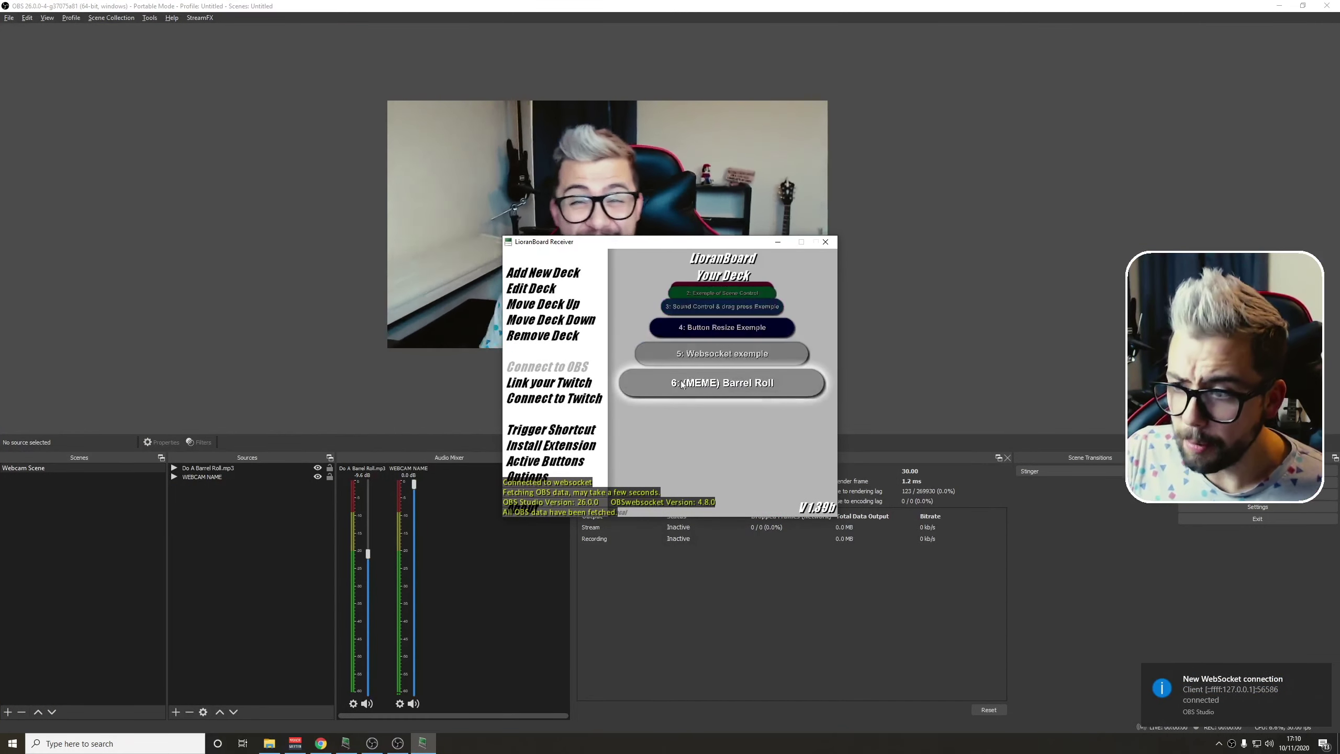
{"action": "left_click", "coordinate": [705, 385]}
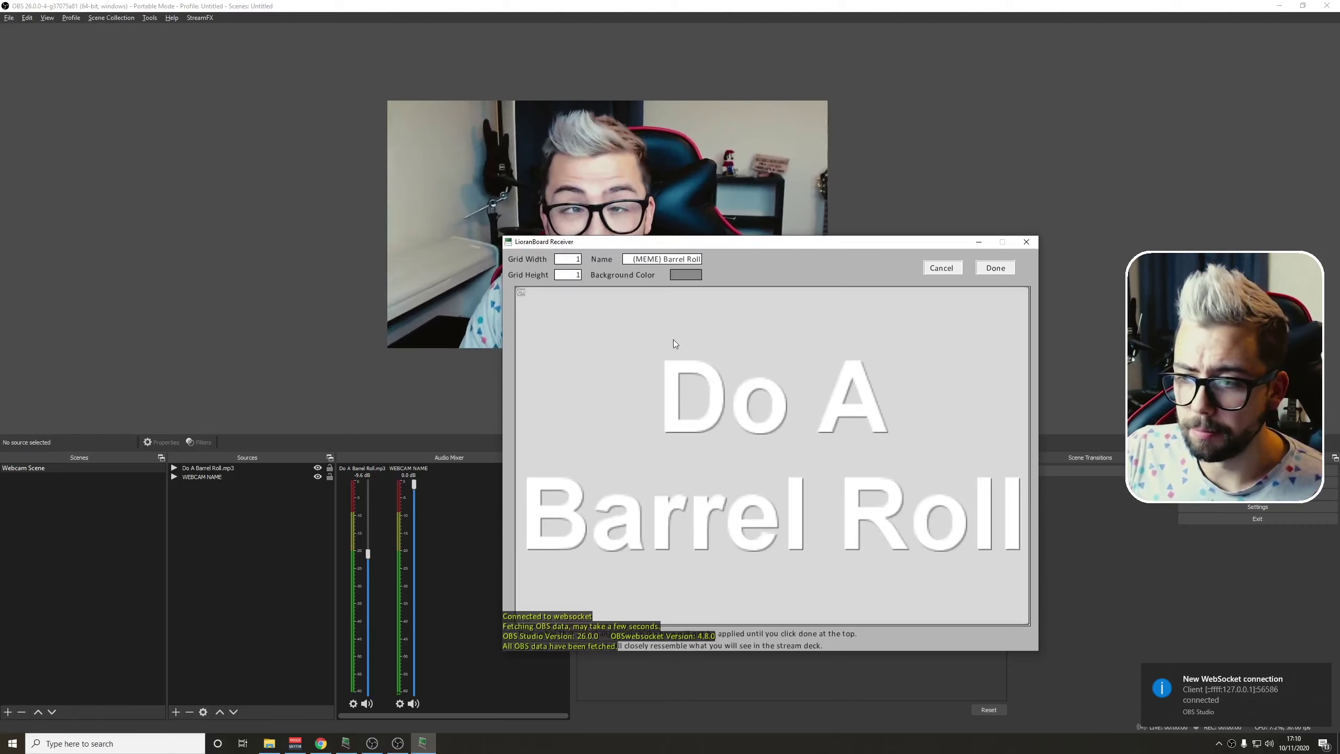
{"action": "left_click", "coordinate": [954, 614]}
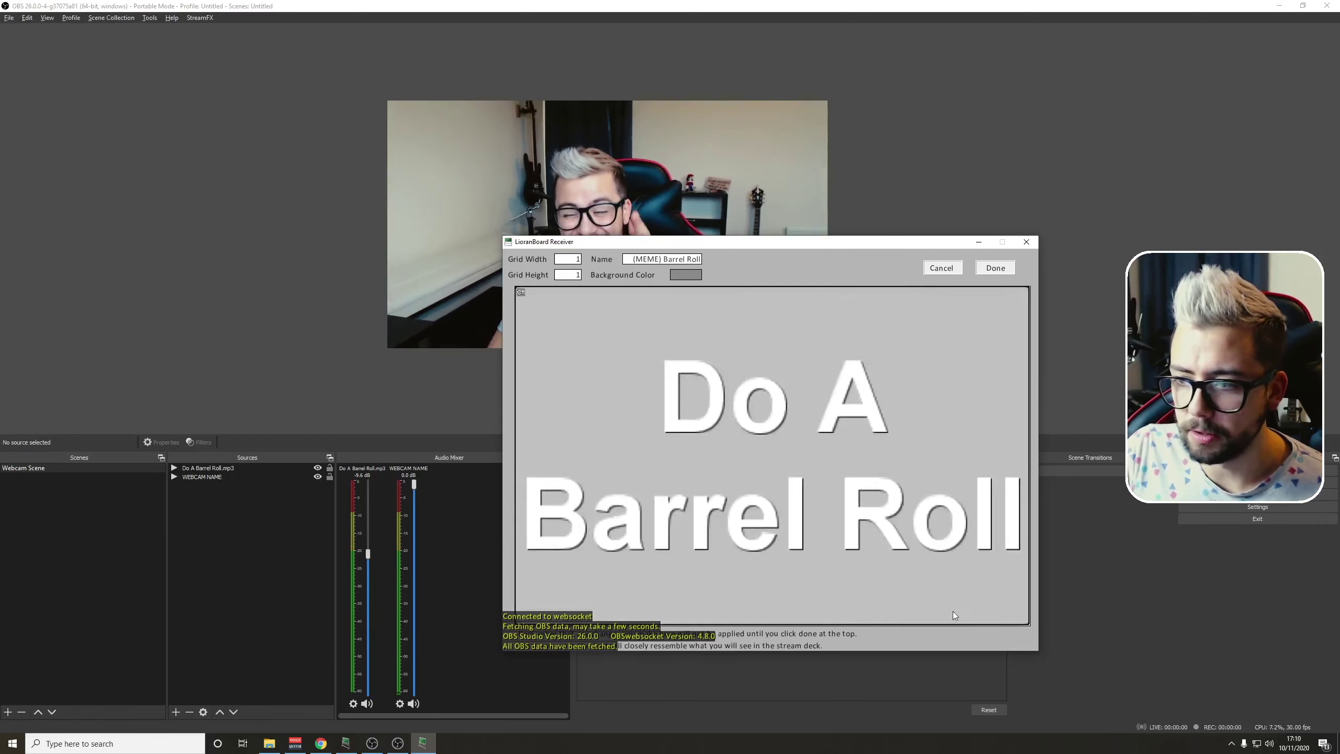
{"action": "right_click", "coordinate": [861, 425]}
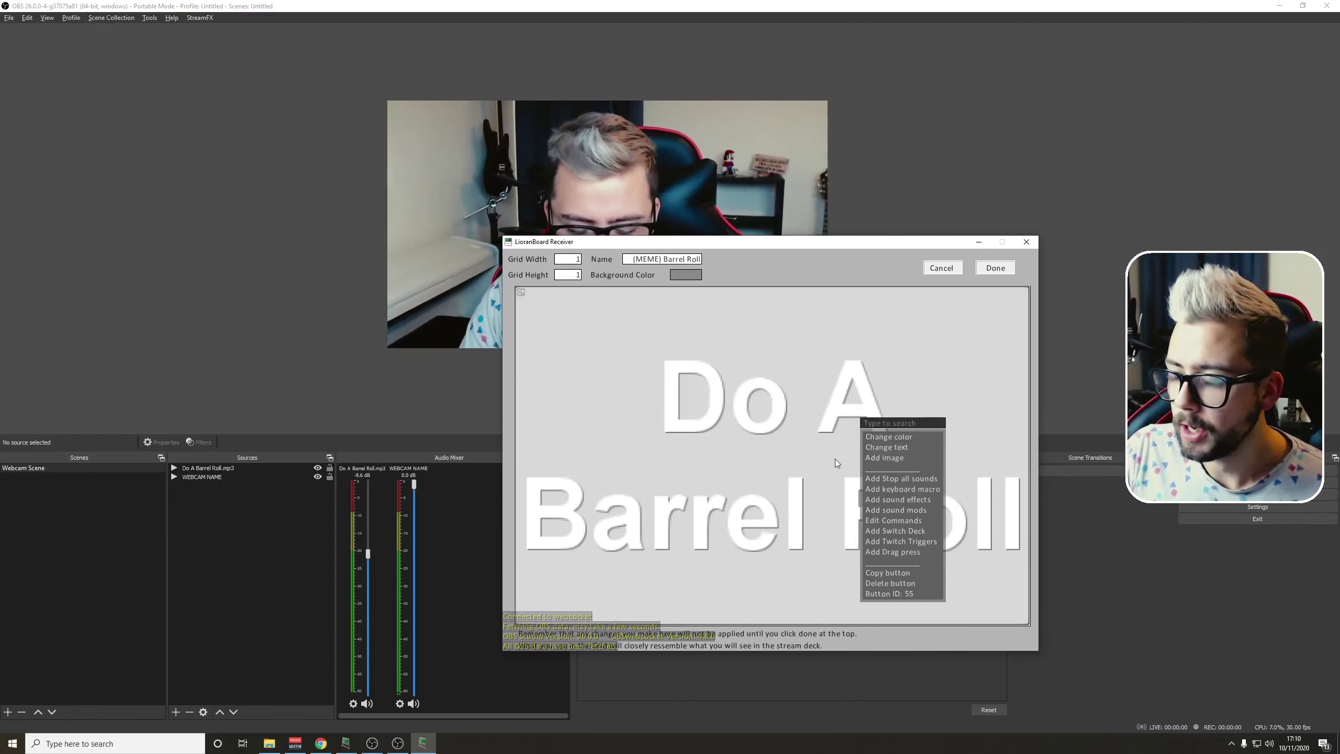
{"action": "left_click", "coordinate": [921, 521]}
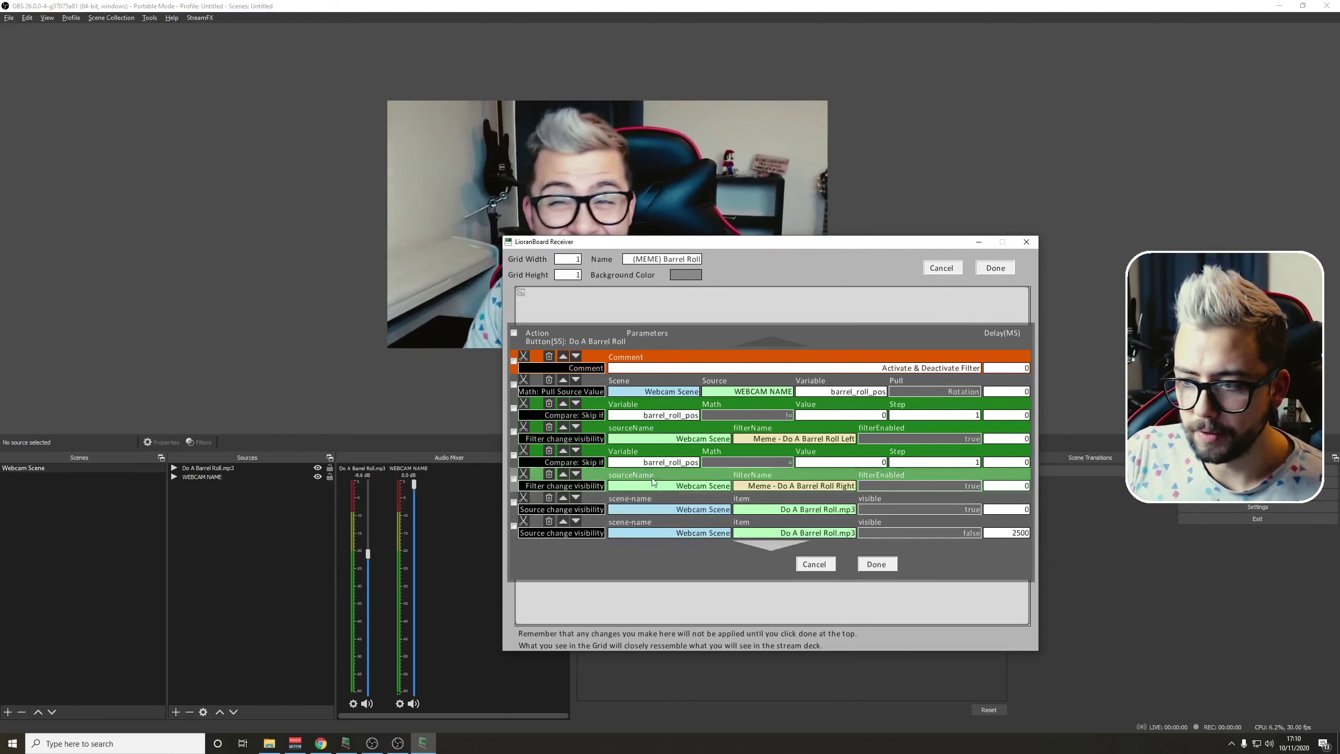
{"action": "left_click", "coordinate": [702, 440]}
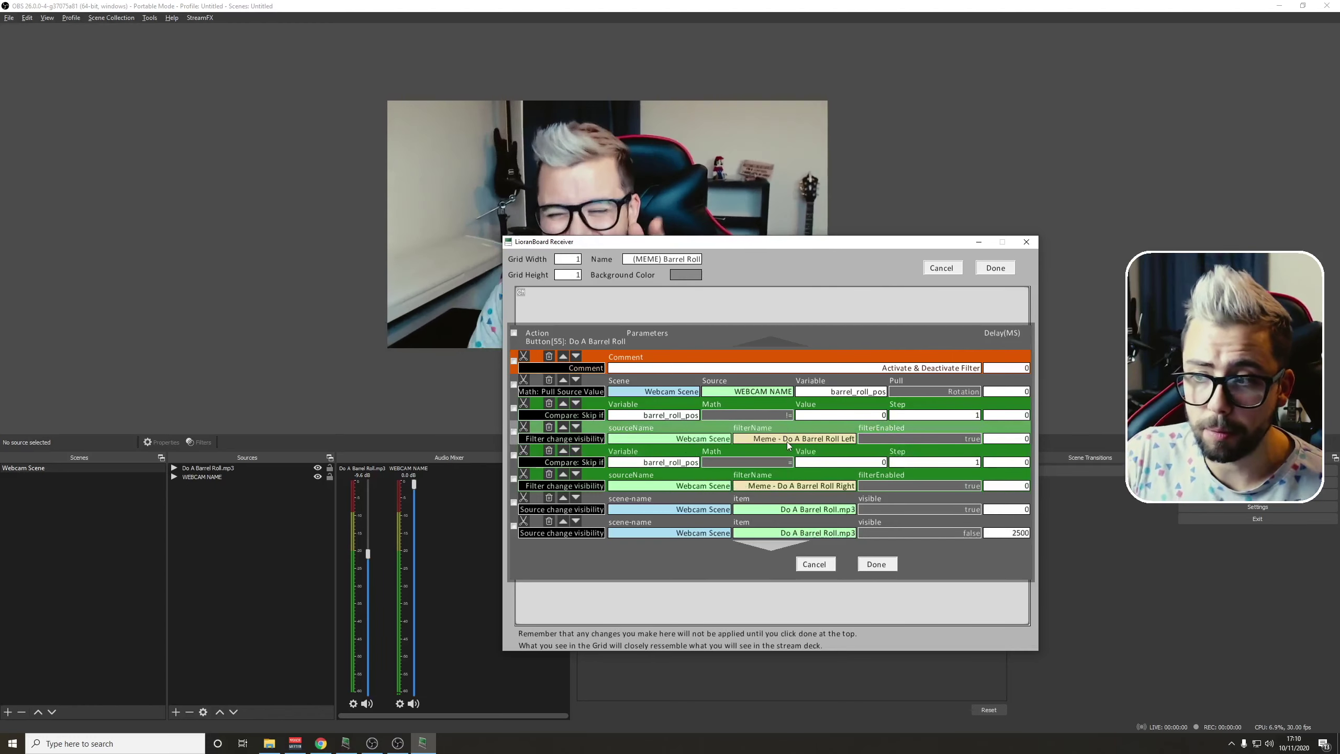
{"action": "left_click", "coordinate": [733, 489]}
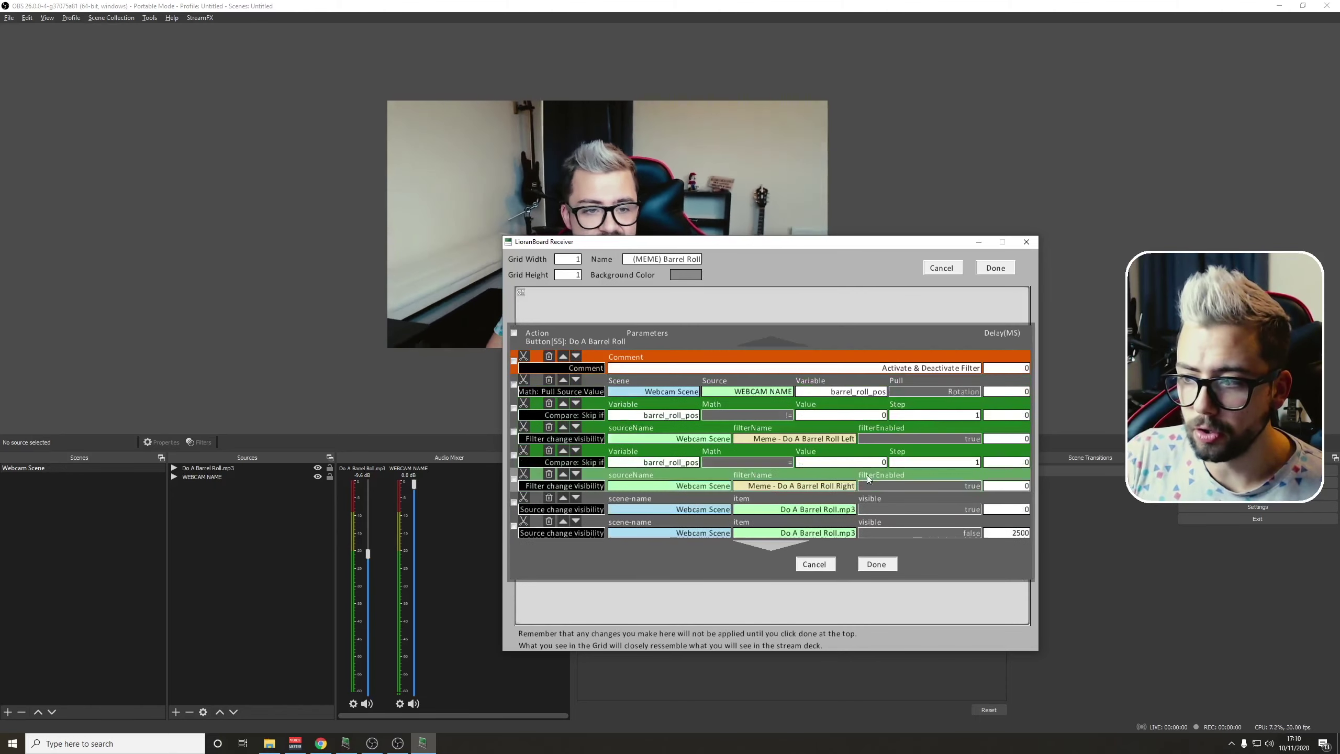
{"action": "left_click", "coordinate": [883, 565]}
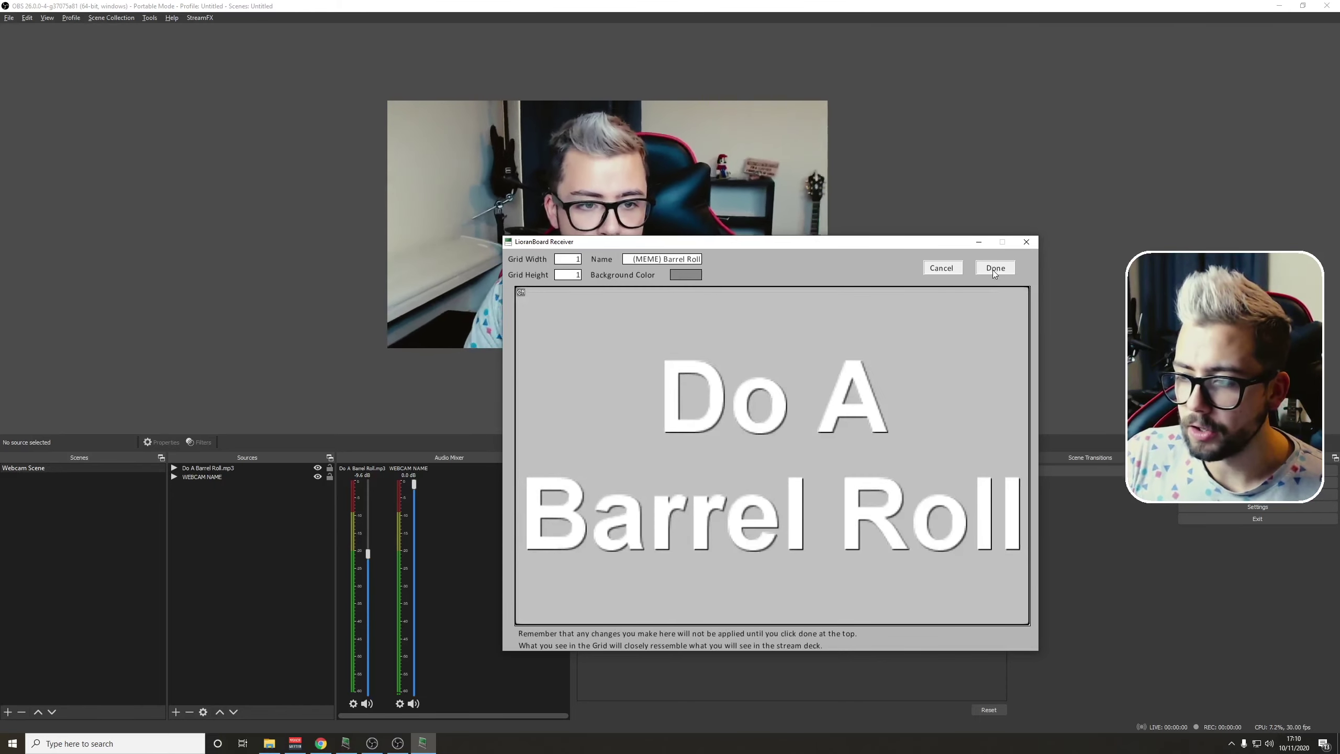
- Finish editing the deck and launch LioranBoard Stream Deck from its PC folder
{"action": "left_click", "coordinate": [992, 270]}
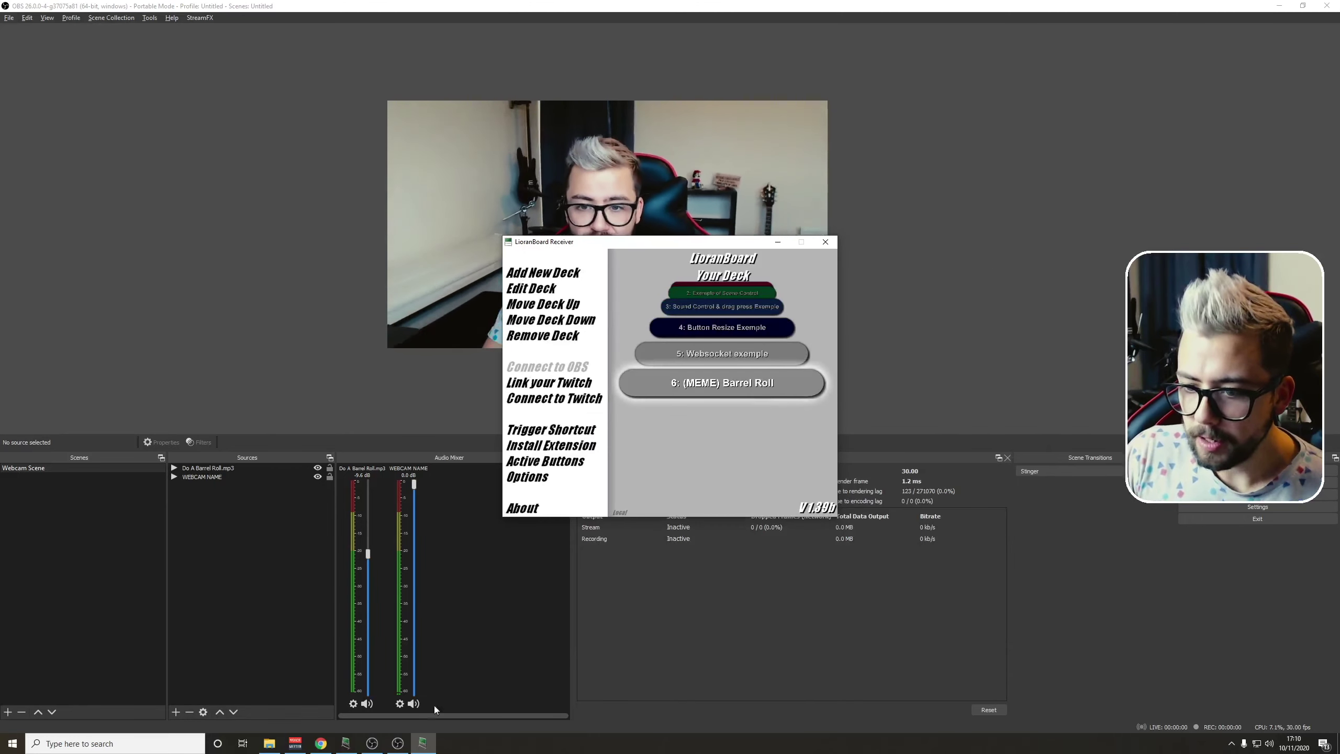
{"action": "left_click", "coordinate": [278, 746]}
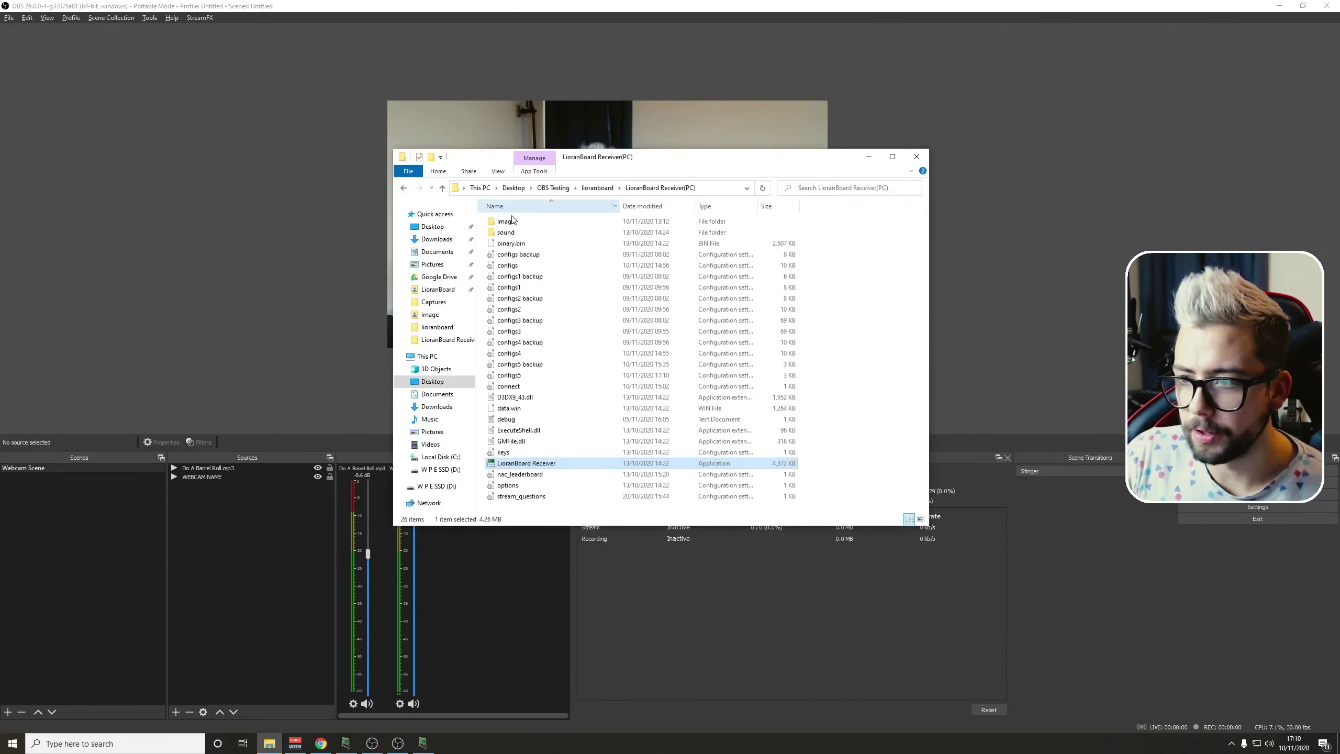
{"action": "left_click", "coordinate": [592, 188]}
{"action": "double_click", "coordinate": [541, 263]}
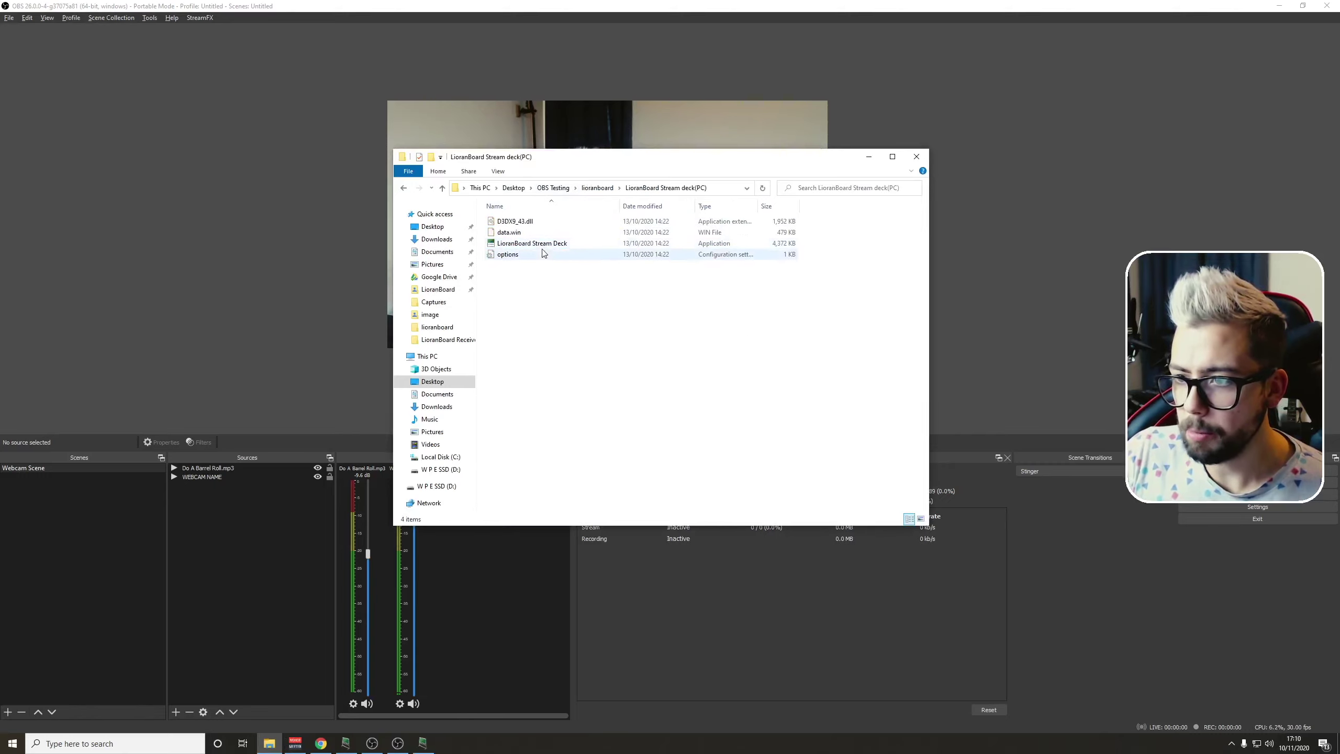
{"action": "double_click", "coordinate": [536, 244]}
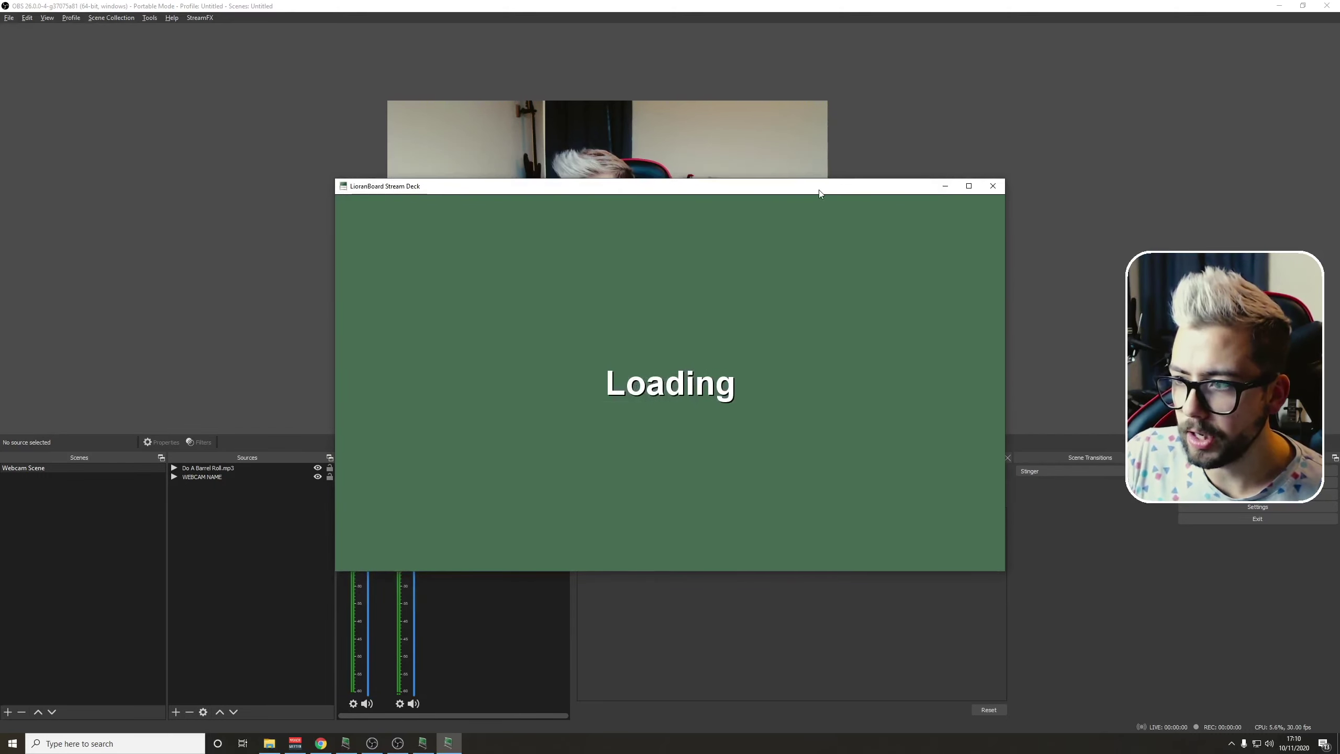
- Connect the Stream Deck to the Receiver and fire the Do A Barrel Roll button twice
{"action": "left_click_drag", "start_coordinate": [747, 244], "coordinate": [554, 411]}
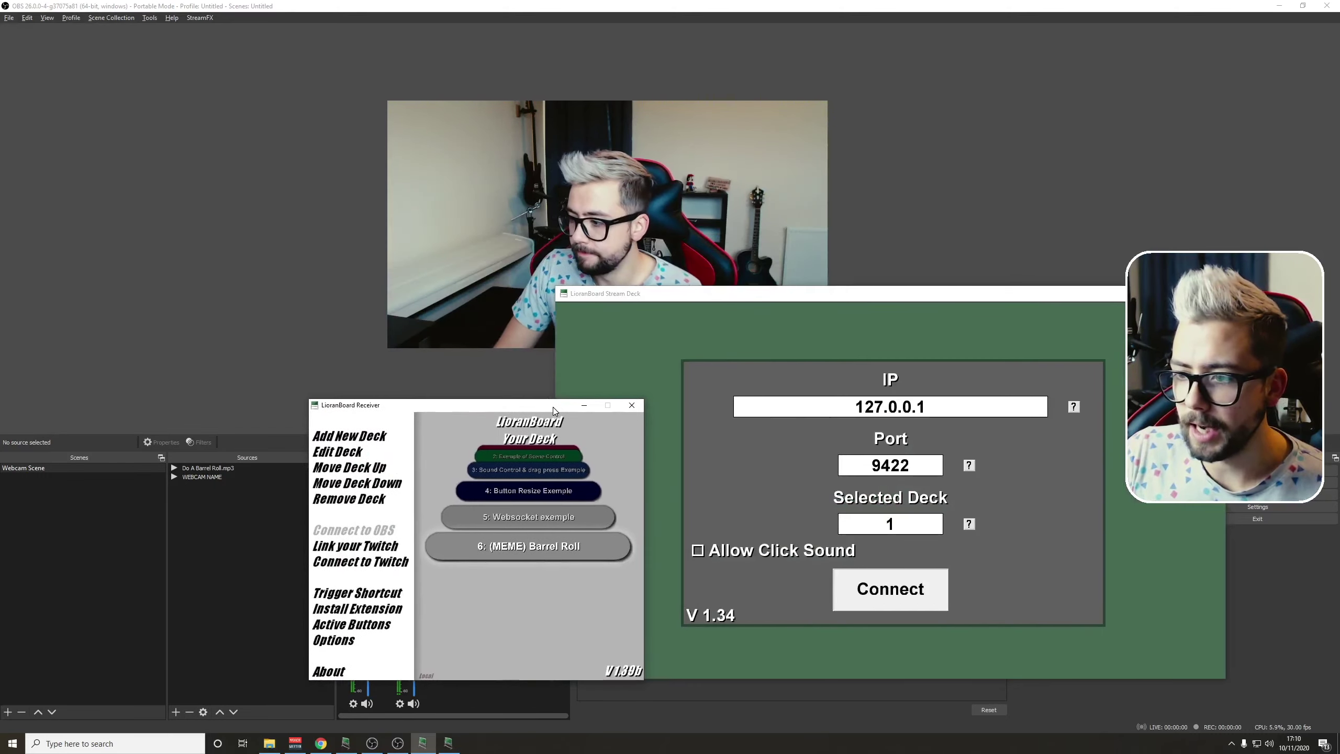
{"action": "left_click", "coordinate": [928, 585]}
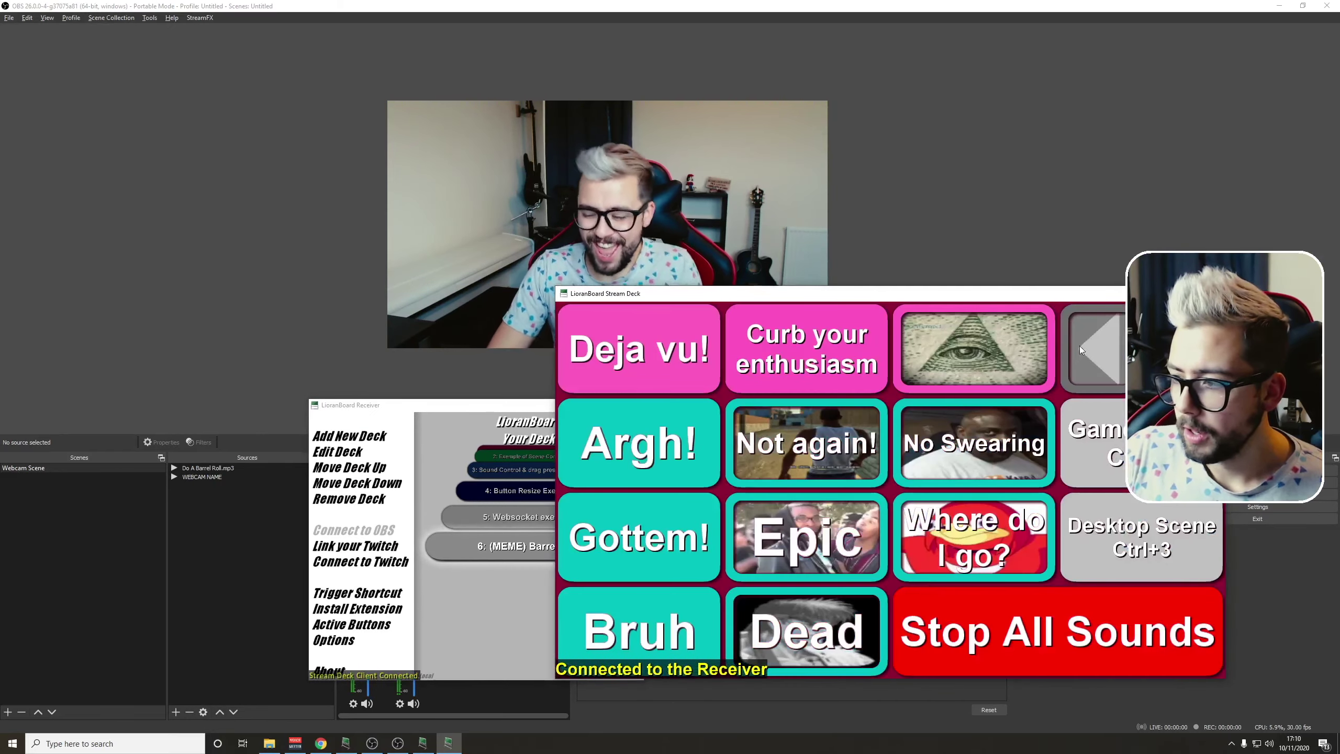
{"action": "left_click", "coordinate": [1110, 358]}
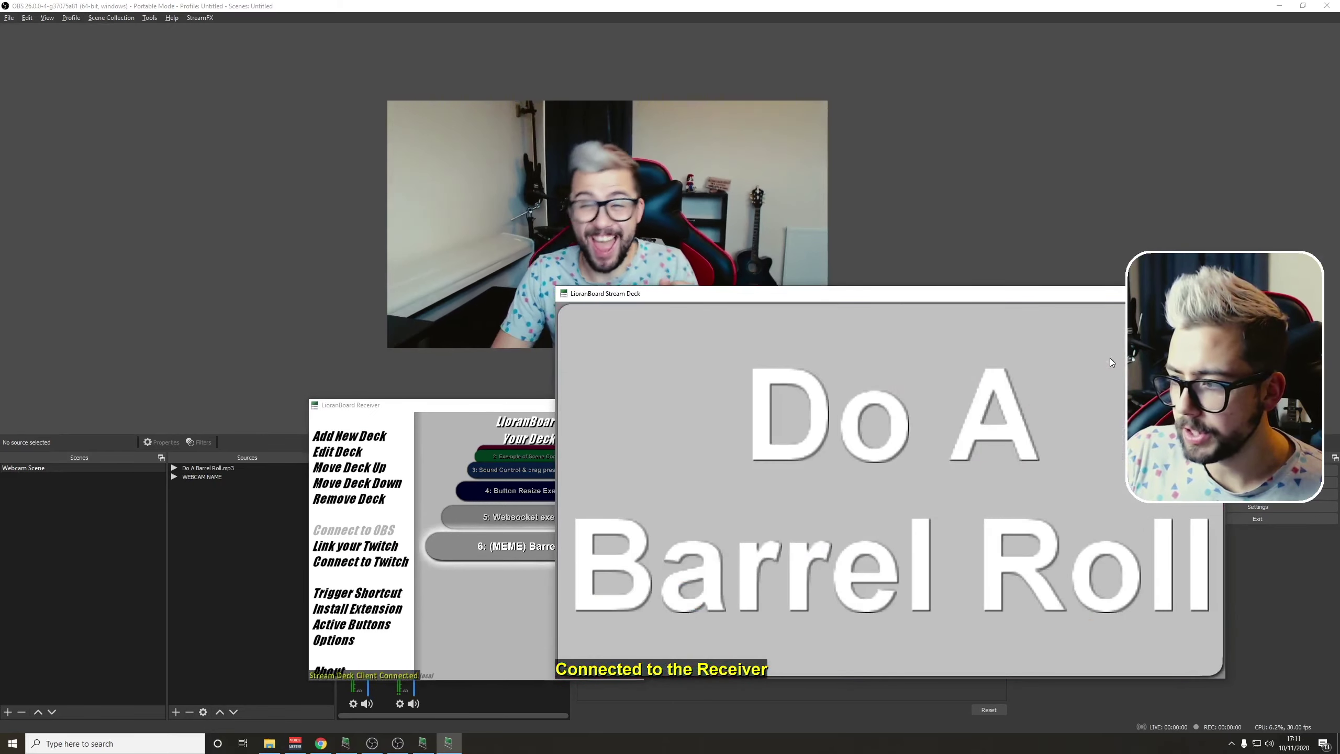
{"action": "left_click", "coordinate": [858, 506]}
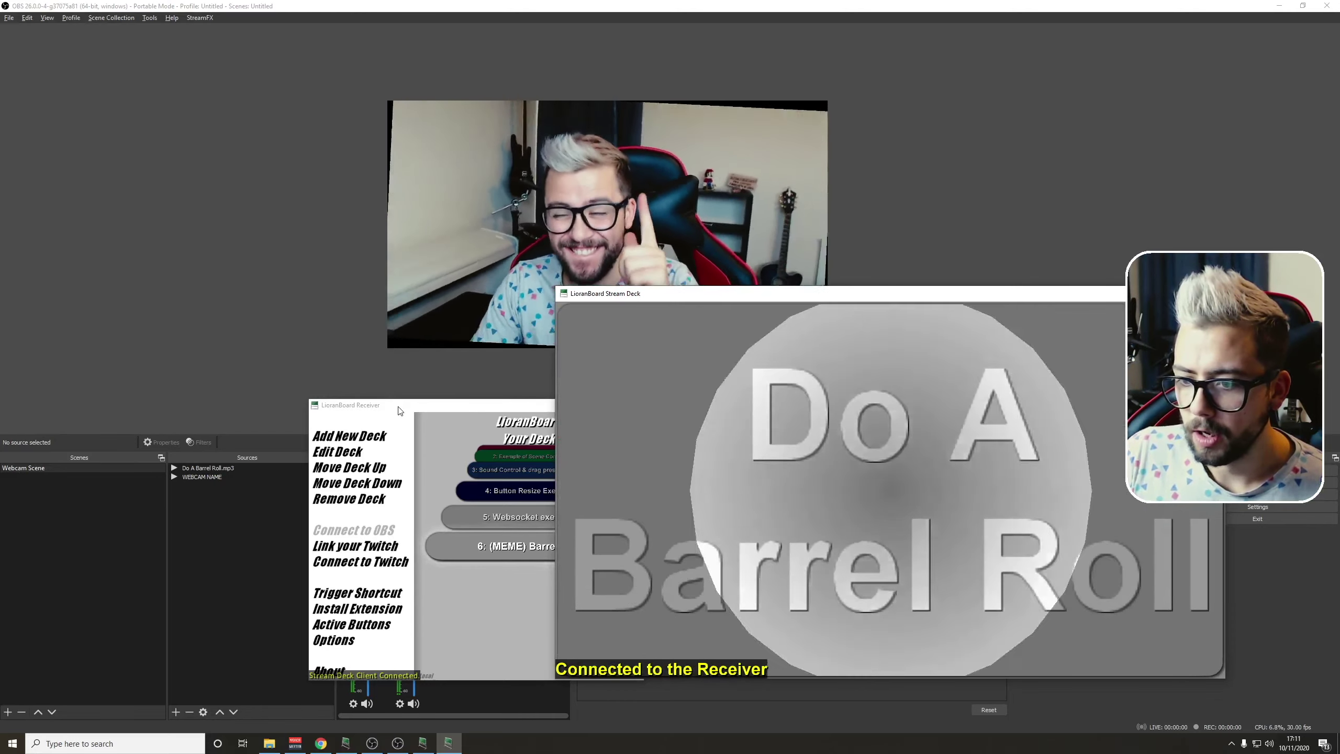
{"action": "left_click_drag", "start_coordinate": [399, 411], "coordinate": [90, 153]}
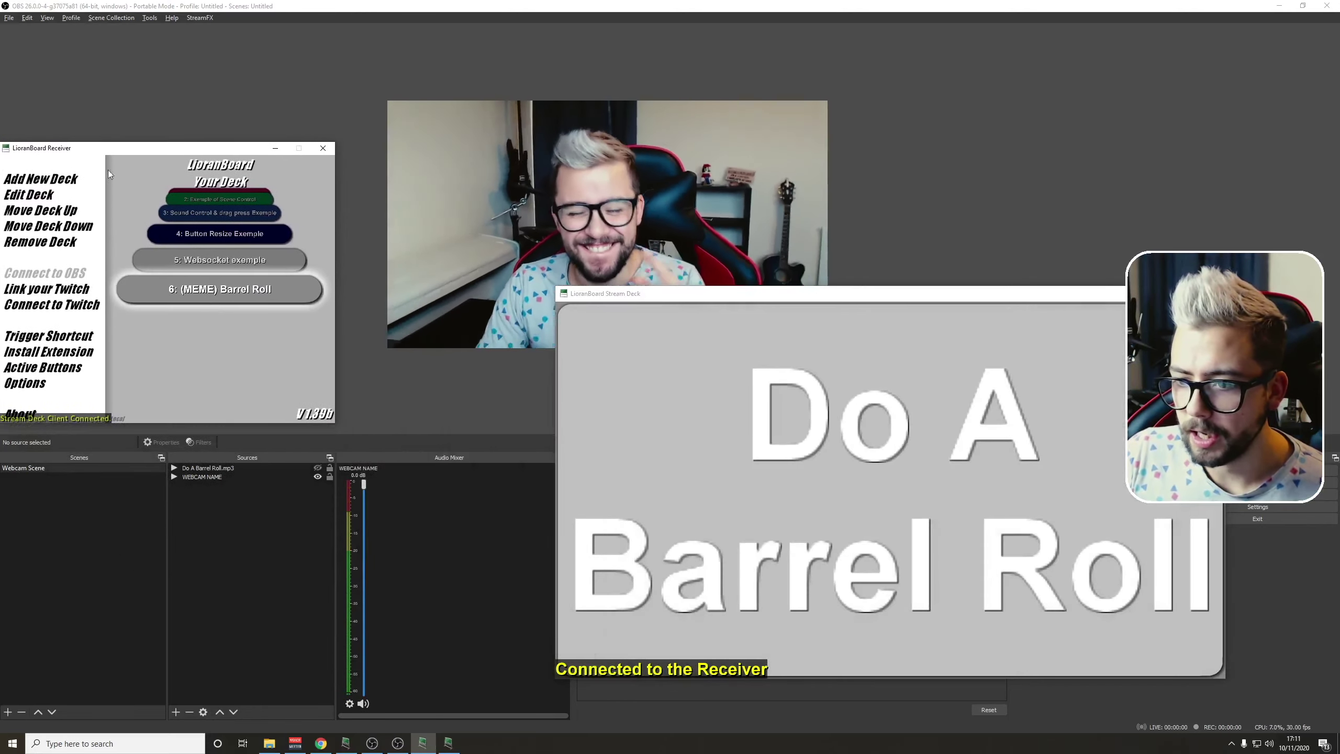
{"action": "left_click", "coordinate": [877, 470]}
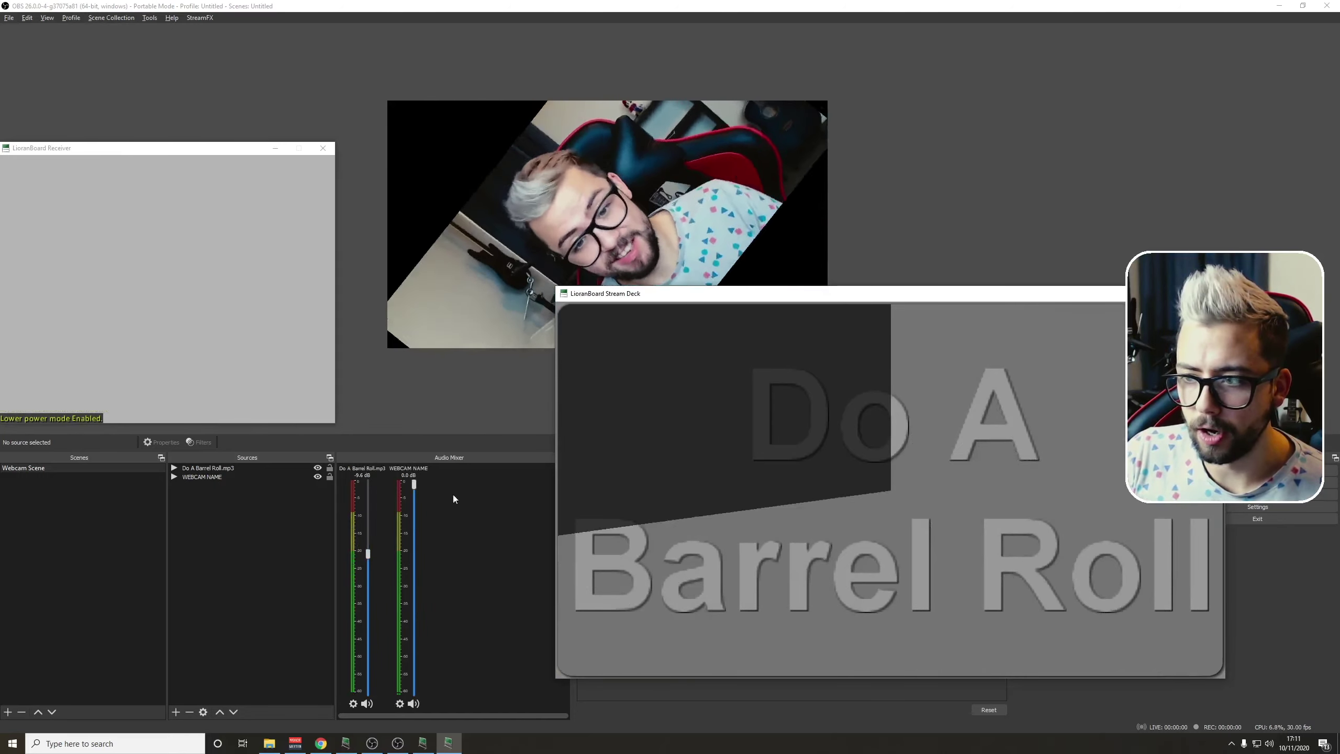
- Open the (MEME) Barrel Roll deck's button and browse its Twitch trigger types, adding none
{"action": "left_click_drag", "start_coordinate": [205, 153], "coordinate": [810, 264]}
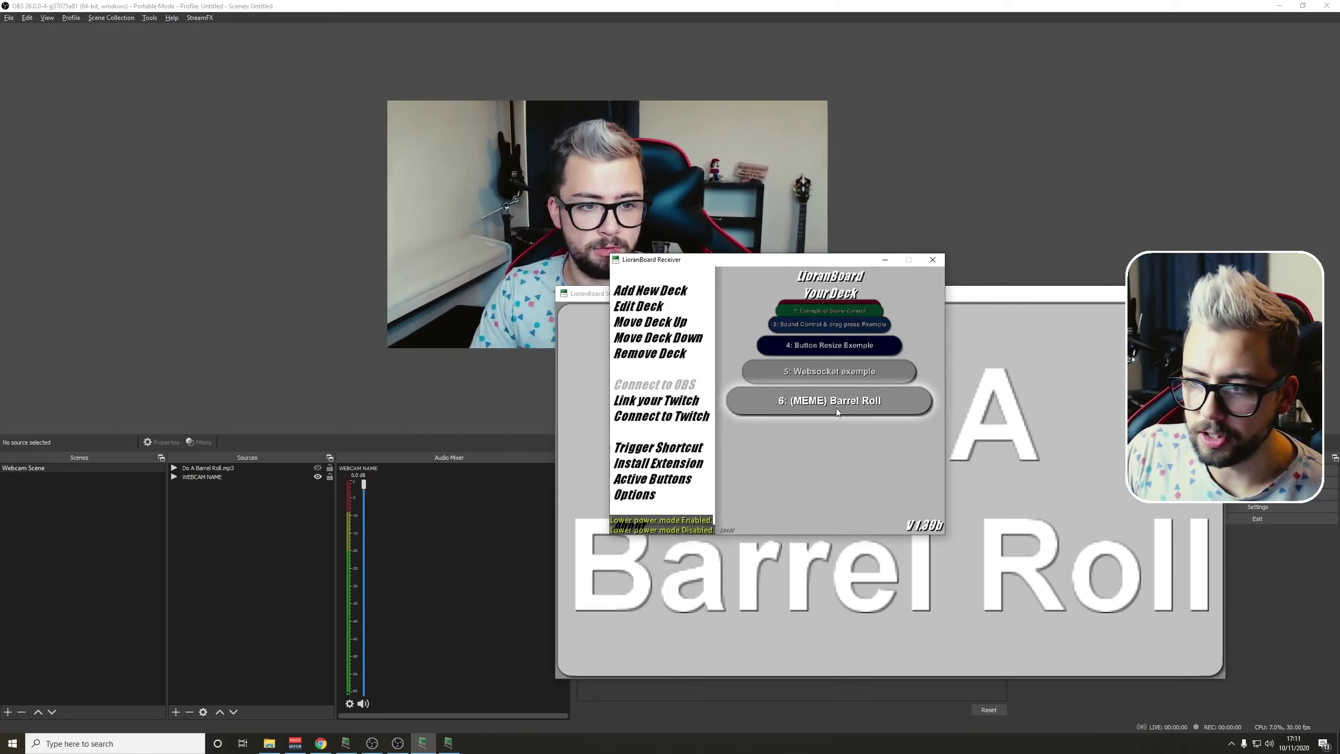
{"action": "double_click", "coordinate": [817, 402]}
{"action": "right_click", "coordinate": [818, 431]}
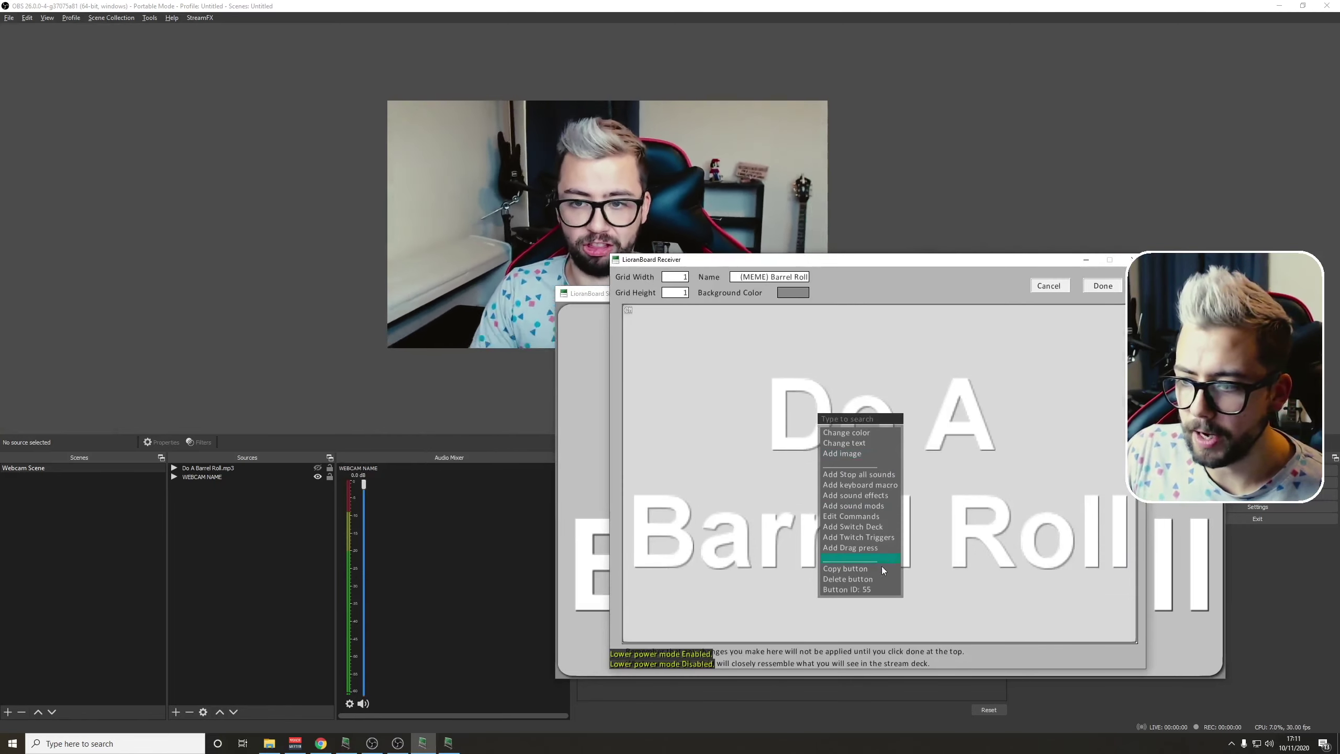
{"action": "left_click", "coordinate": [866, 542]}
{"action": "left_click", "coordinate": [877, 429]}
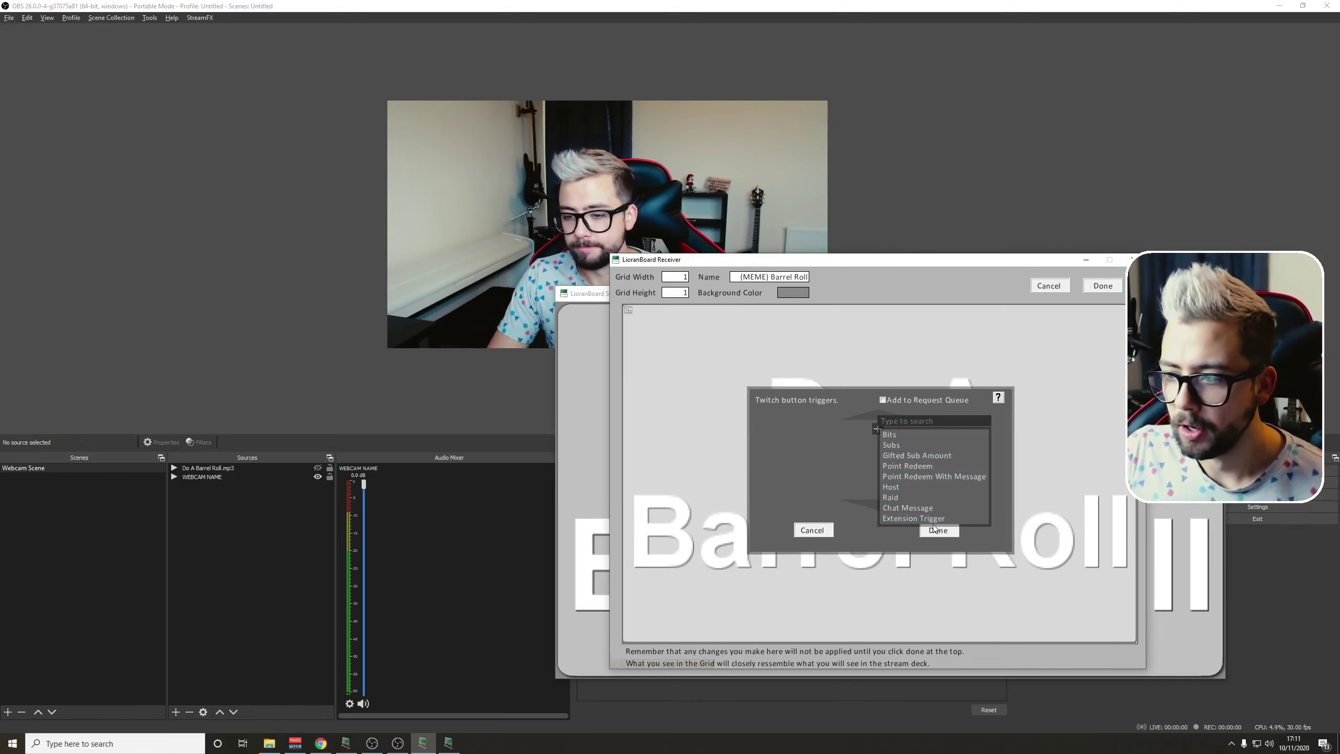
{"action": "left_click", "coordinate": [938, 531]}
{"action": "left_click", "coordinate": [939, 531]}
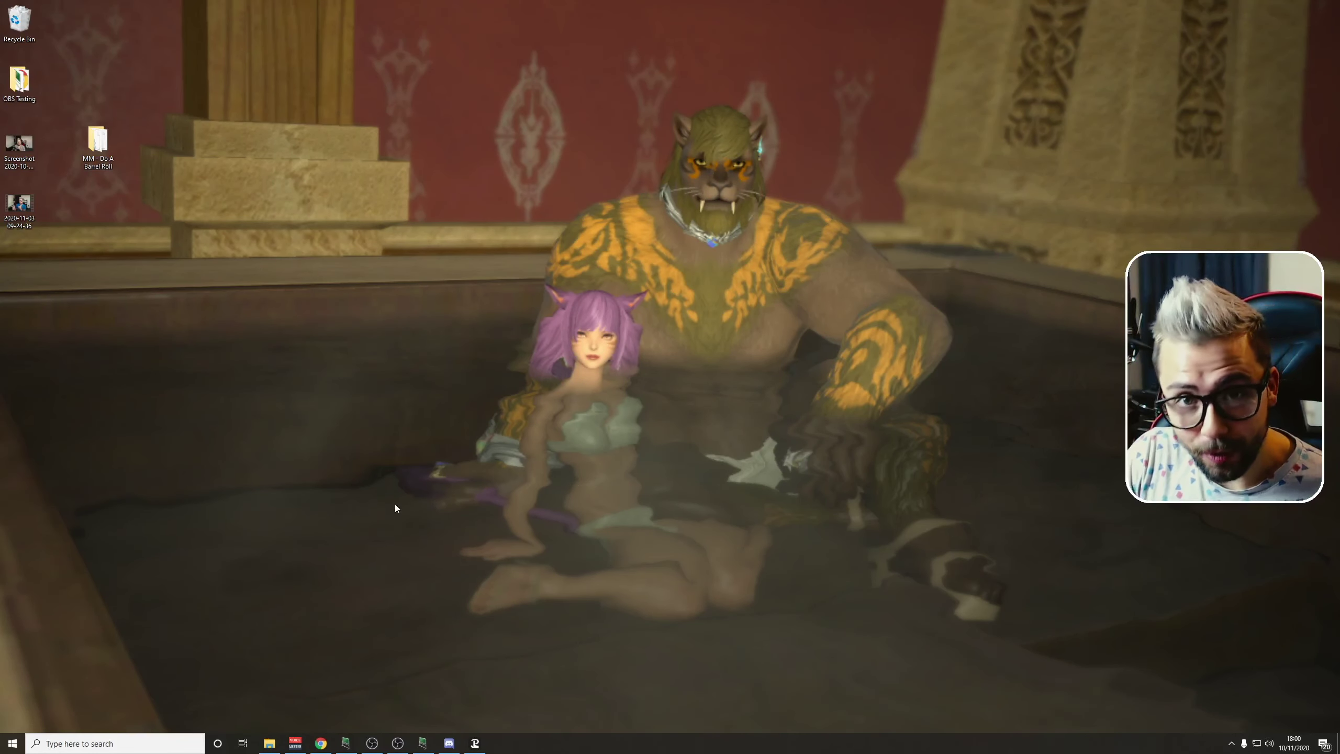
- Import Do A Barrel Roll.tpb from the MM - Do A Barrel Roll folder into the empty tile
{"action": "left_click", "coordinate": [475, 743]}
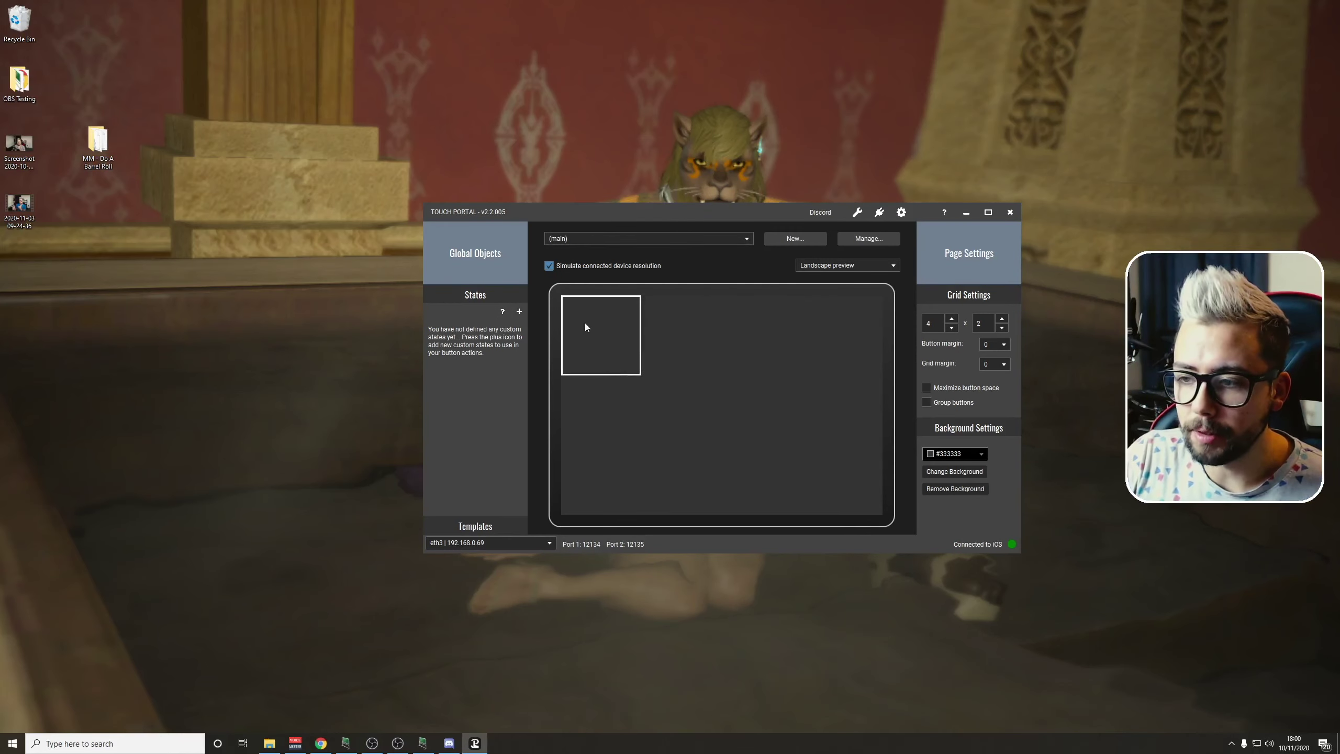
{"action": "right_click", "coordinate": [596, 324]}
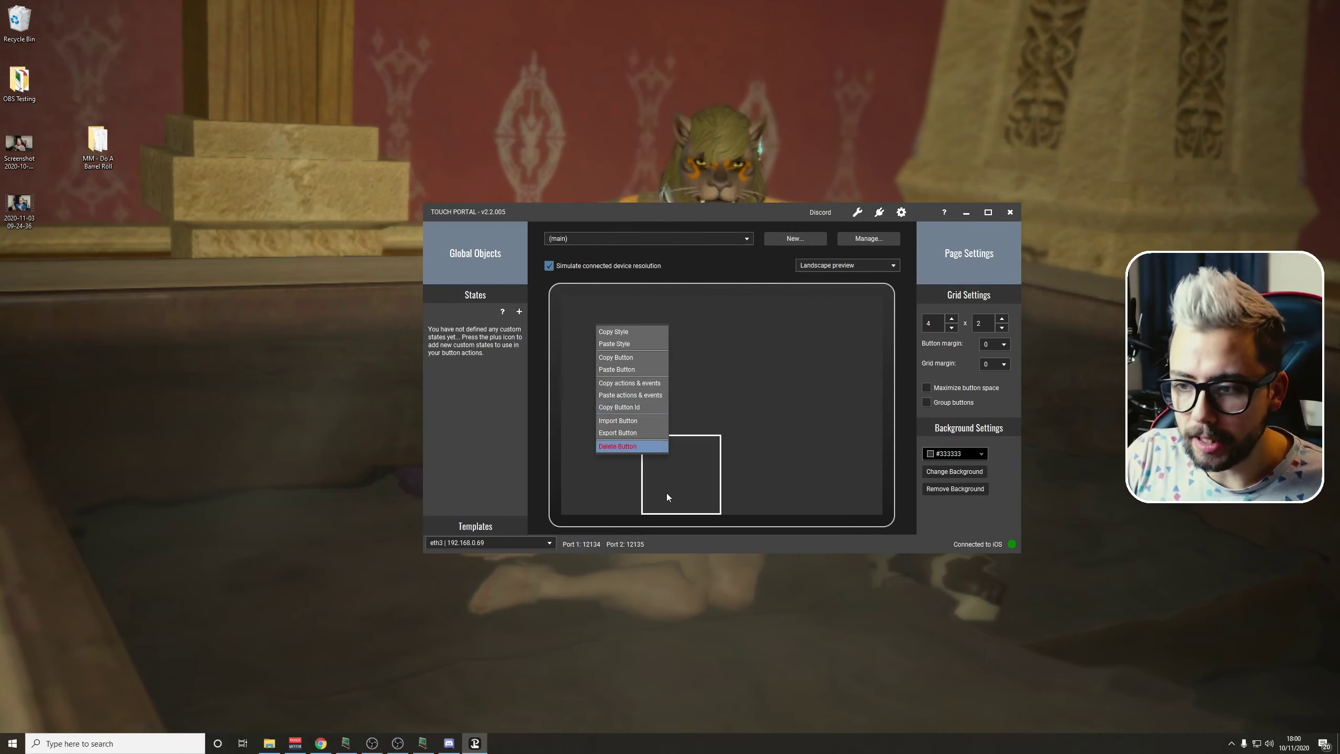
{"action": "left_click", "coordinate": [613, 420]}
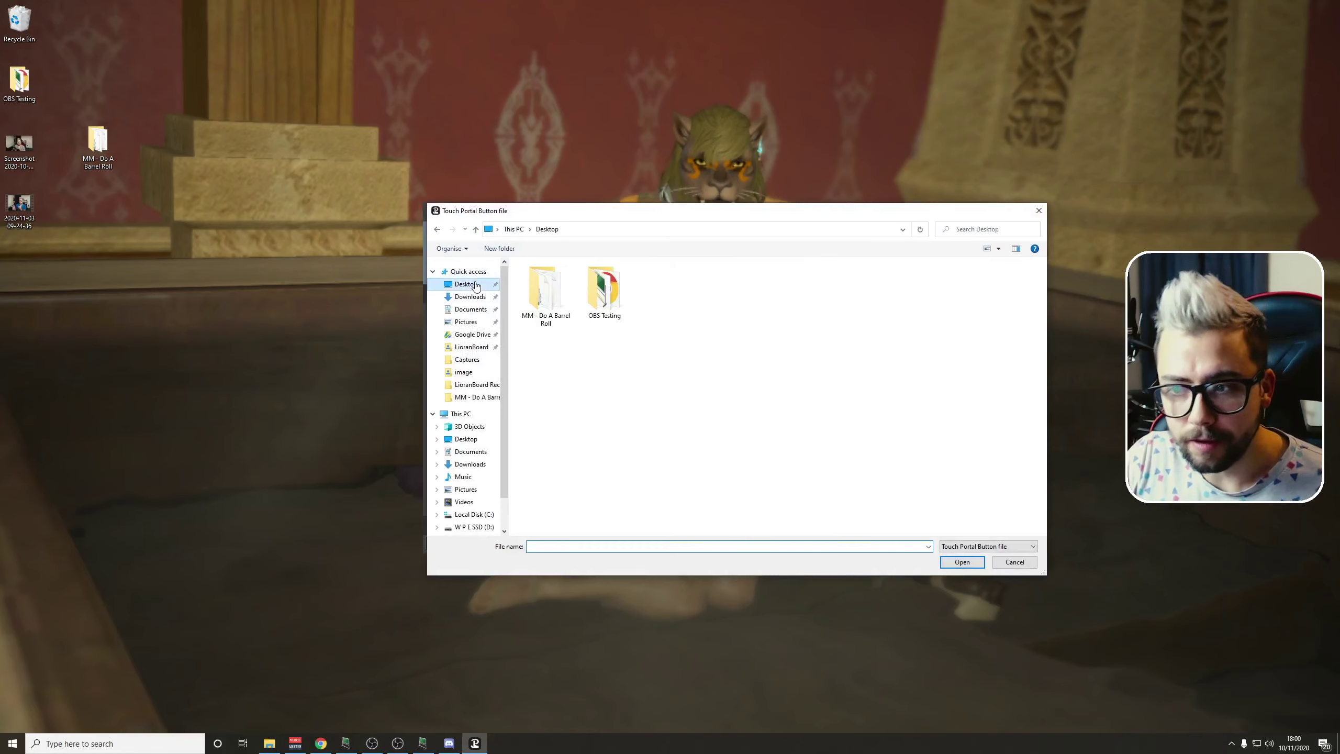
{"action": "double_click", "coordinate": [533, 293]}
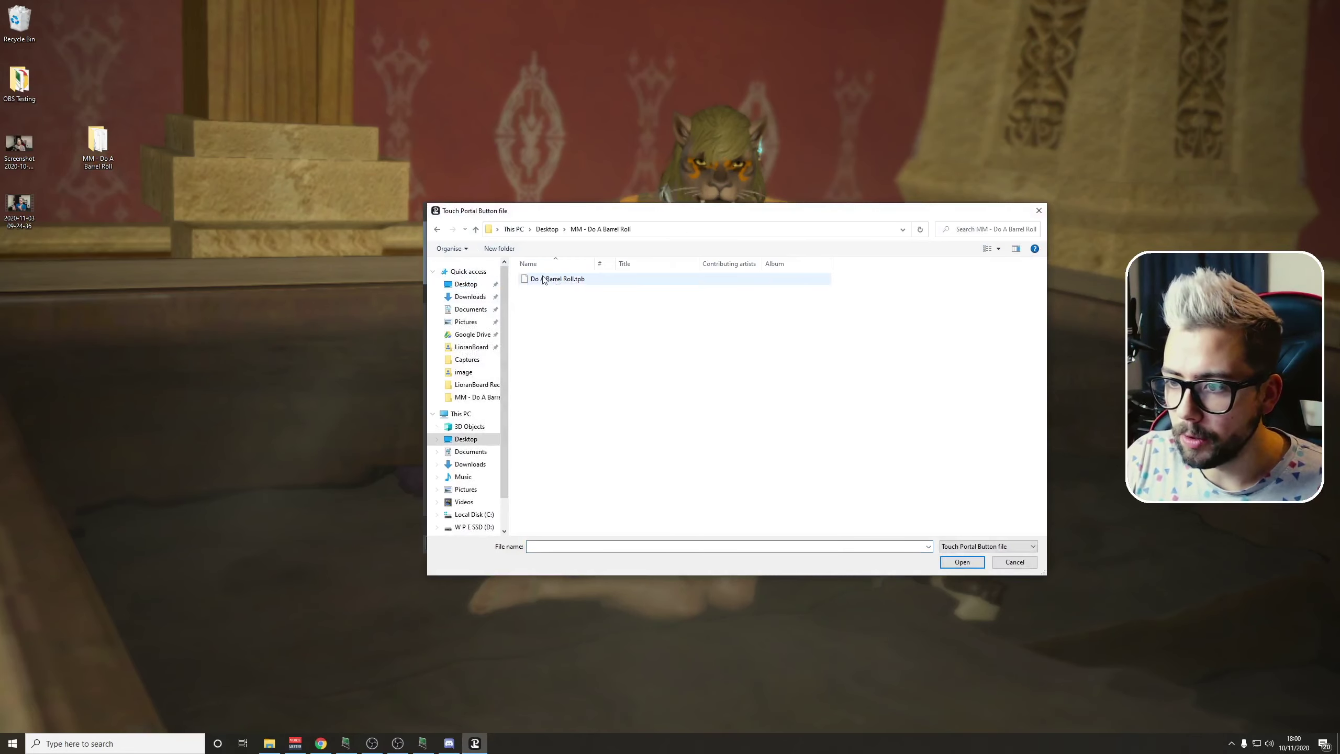
{"action": "double_click", "coordinate": [564, 280]}
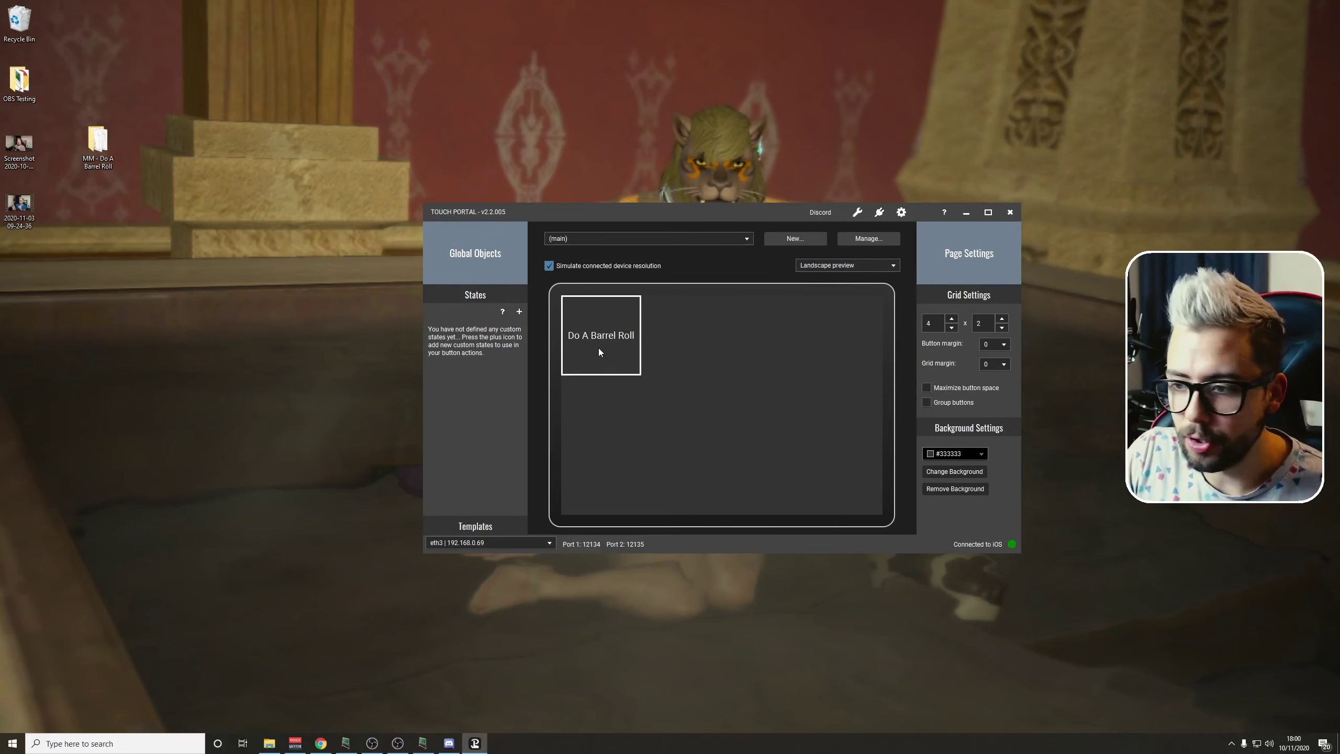
- Confirm the Do A Barrel Roll button alternates Left and Right roll filters on Webcam Scene, then save
{"action": "left_click", "coordinate": [593, 333]}
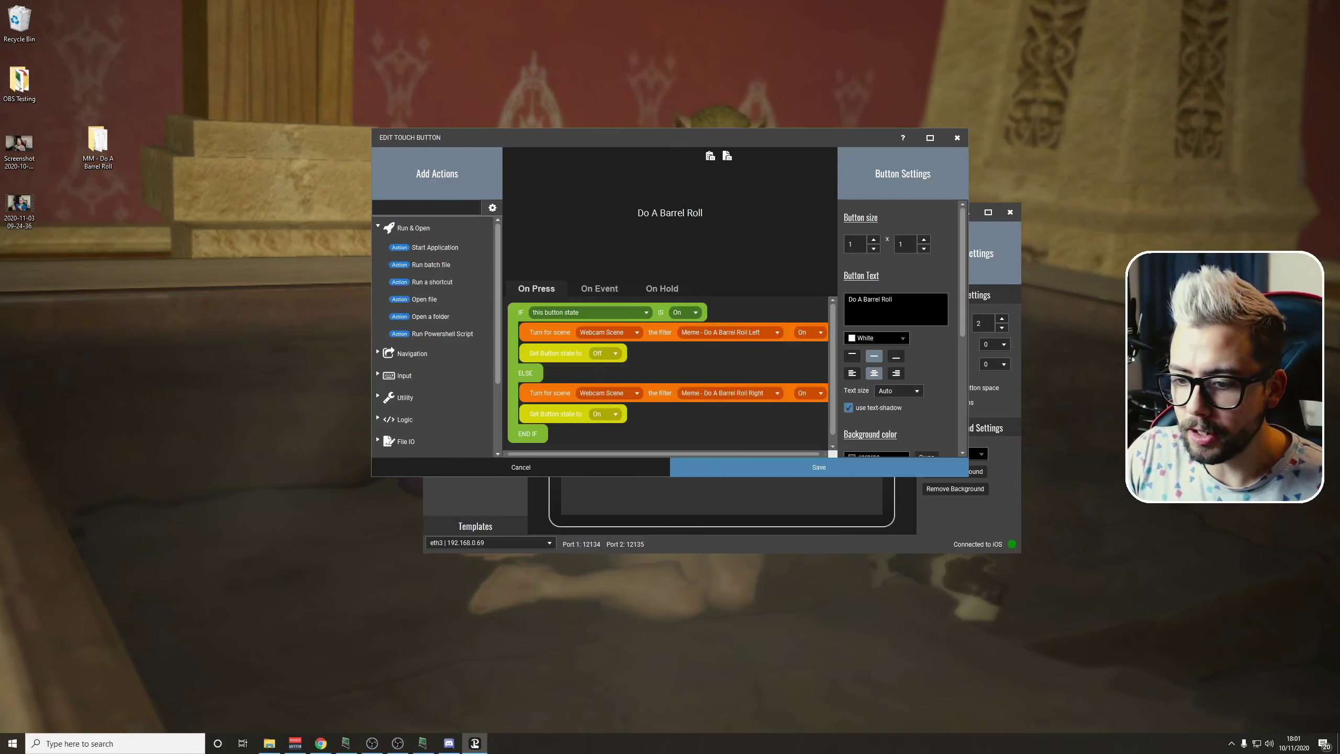
{"action": "left_click", "coordinate": [404, 746]}
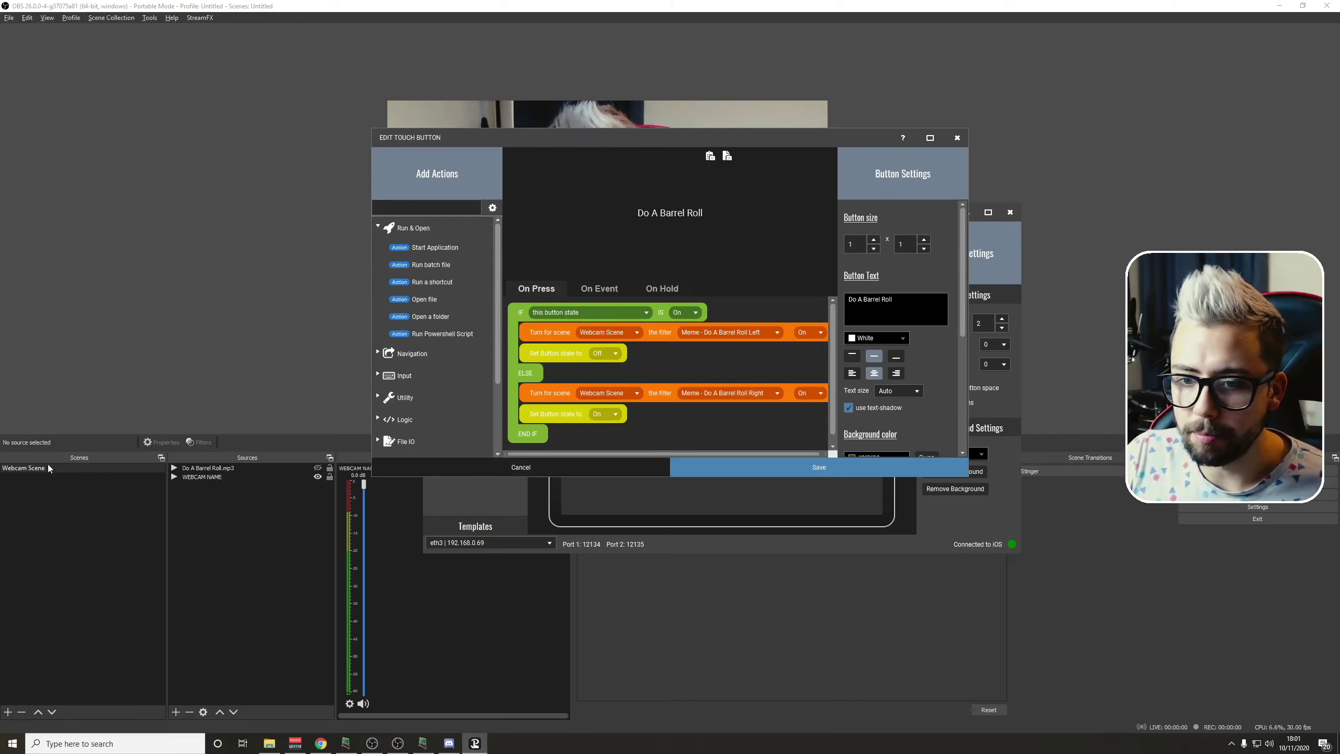
{"action": "left_click", "coordinate": [724, 333]}
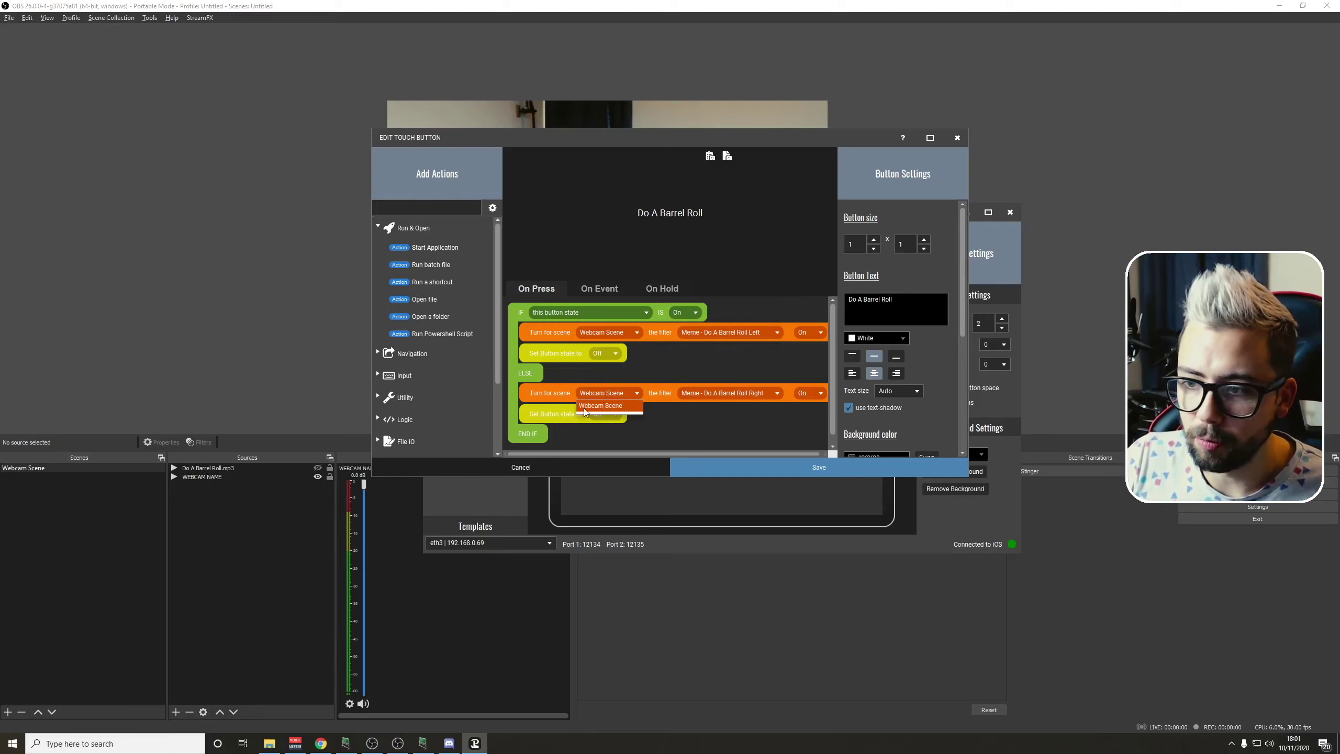
{"action": "left_click", "coordinate": [735, 393]}
{"action": "left_click", "coordinate": [719, 416]}
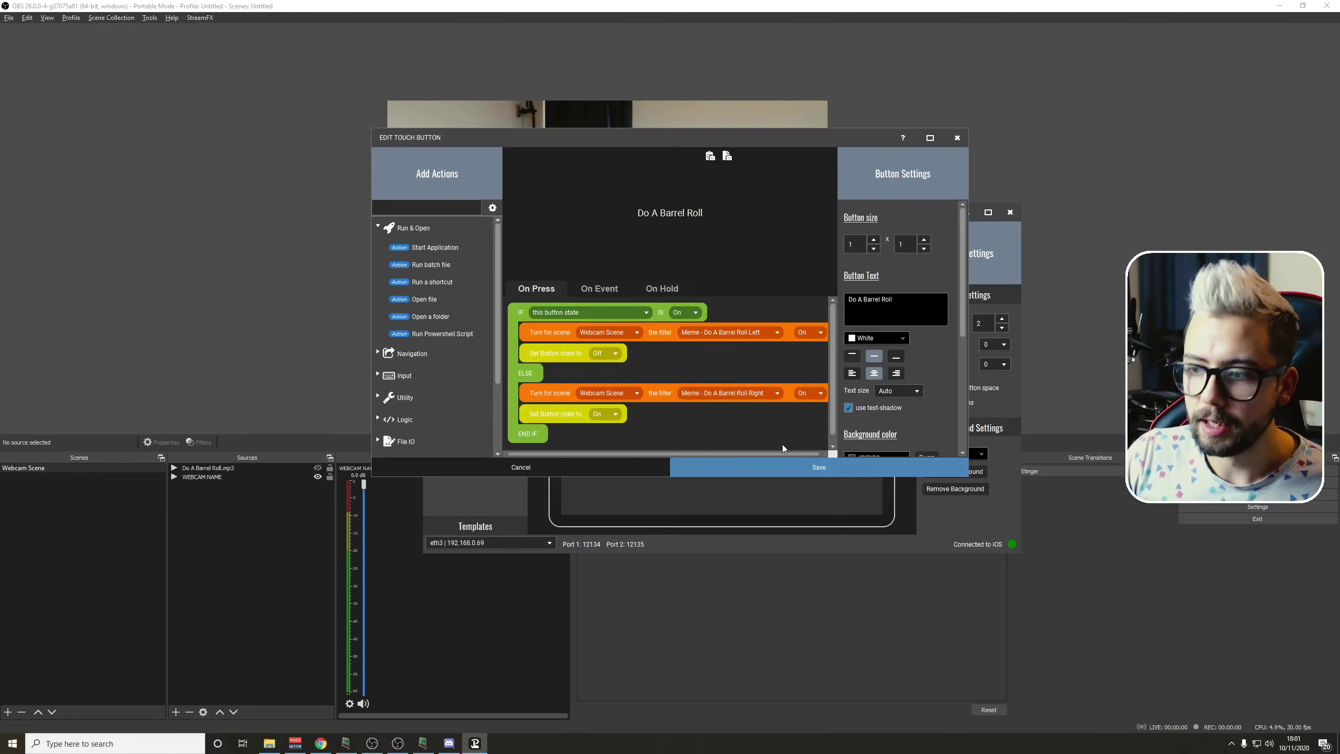
{"action": "left_click", "coordinate": [775, 467]}
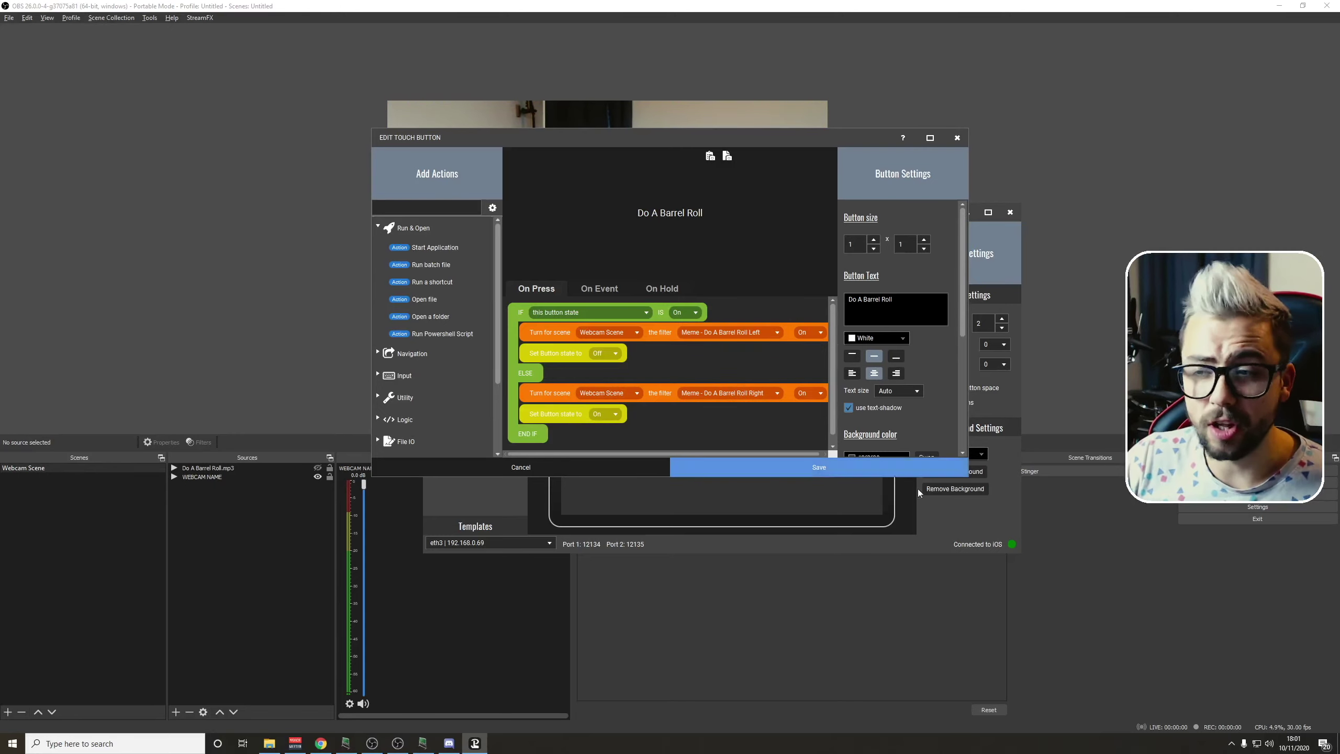
{"action": "left_click", "coordinate": [850, 466]}
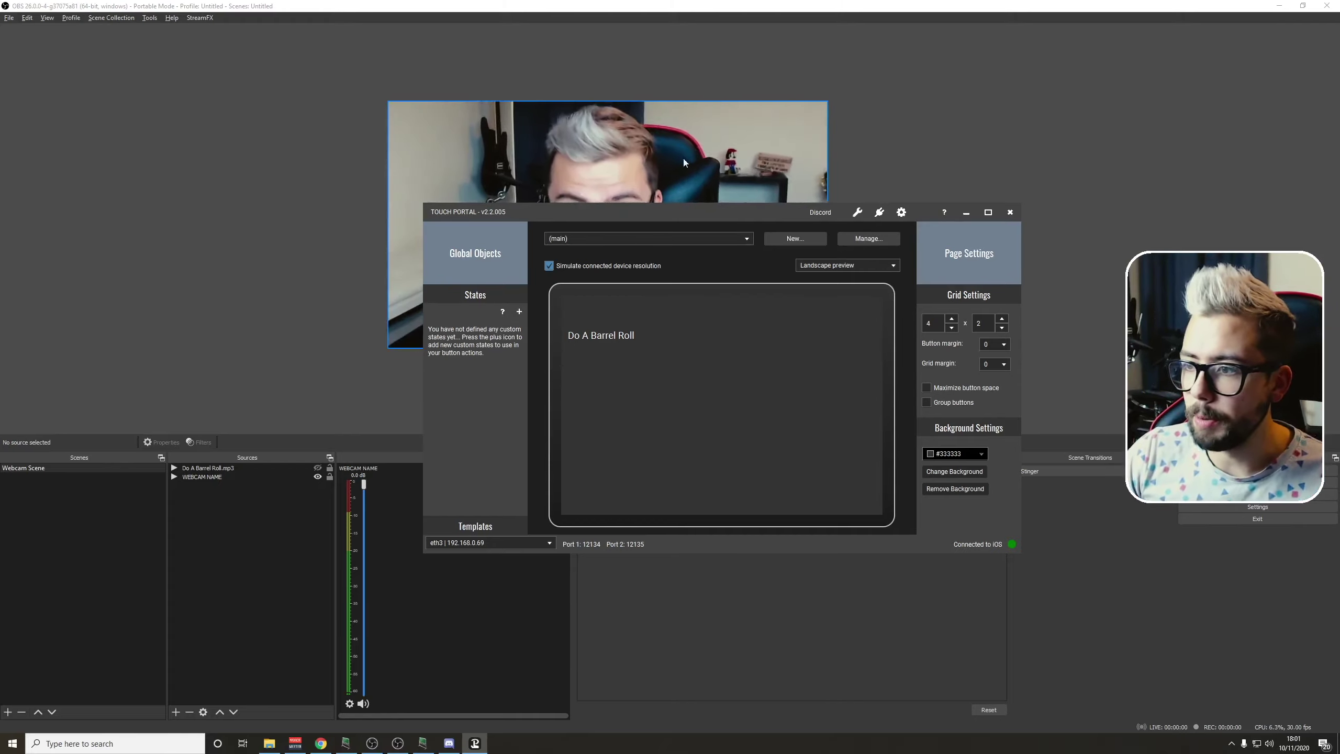
- Move Touch Portal off the webcam preview and open the Do A Barrel Roll button's editor
{"action": "left_click_drag", "start_coordinate": [693, 214], "coordinate": [790, 381]}
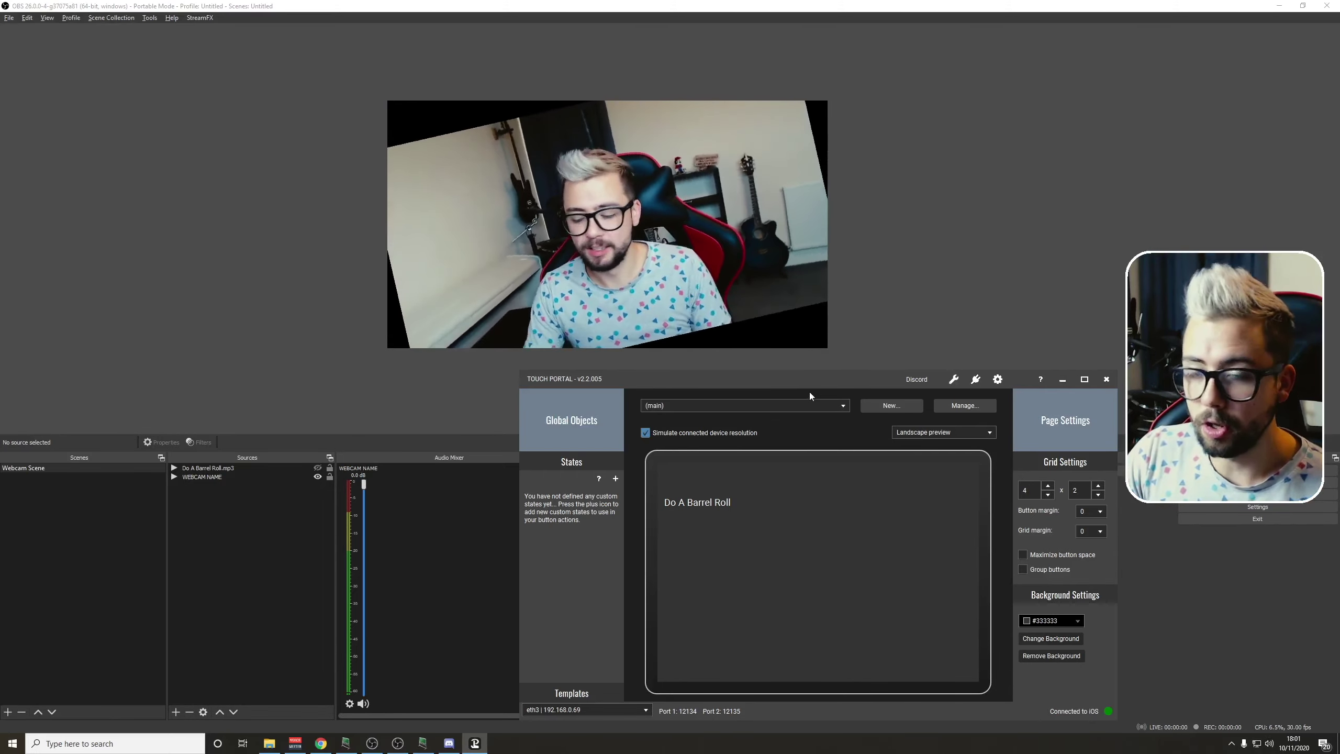
{"action": "left_click", "coordinate": [721, 492]}
{"action": "left_click", "coordinate": [594, 290]}
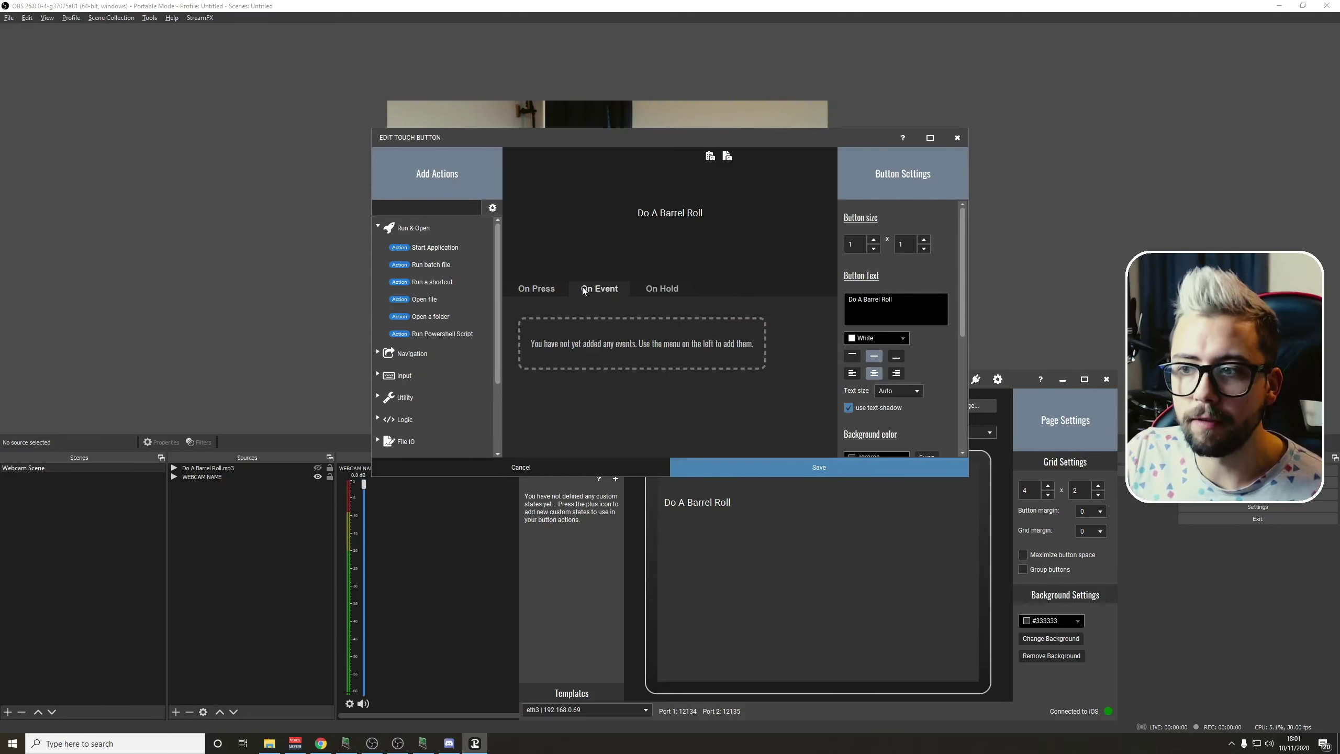
{"action": "left_click", "coordinate": [544, 289]}
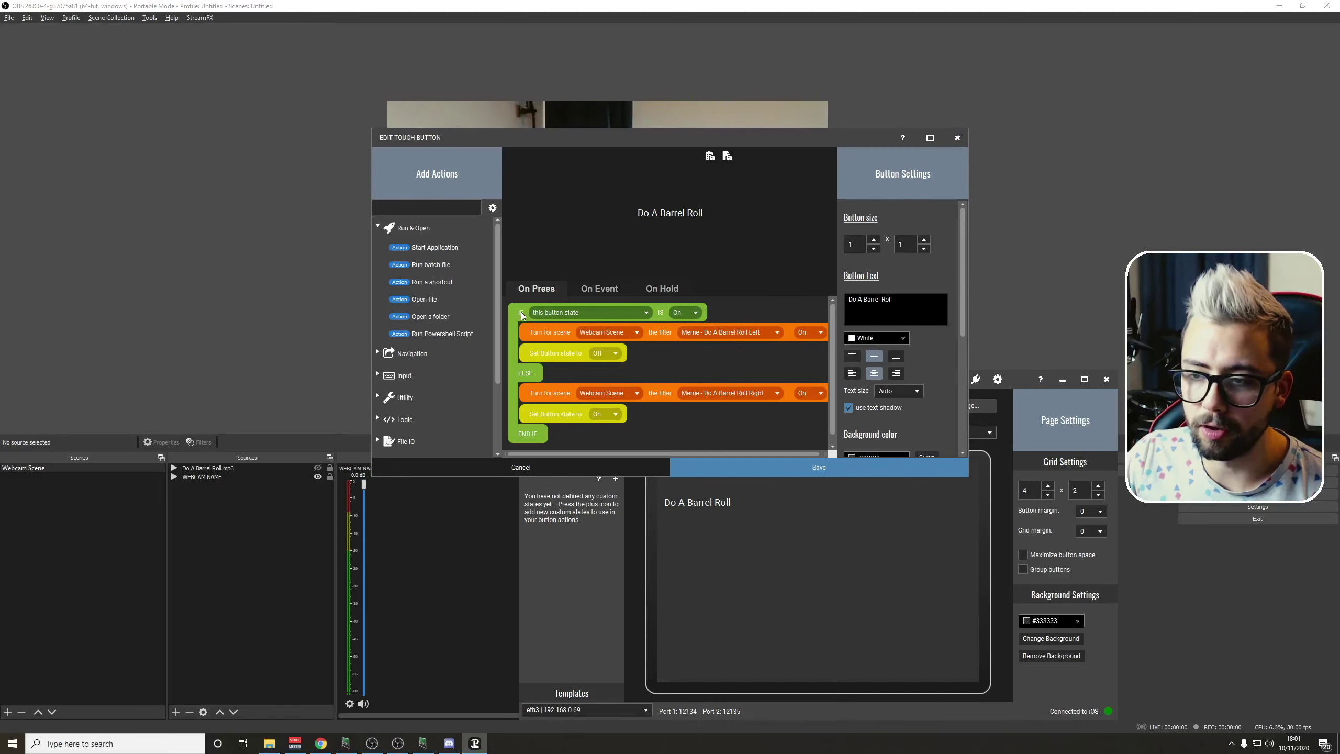
- Copy the button's whole IF action chain, view On Event without pasting, and save
{"action": "left_click_drag", "start_coordinate": [524, 320], "coordinate": [526, 323]}
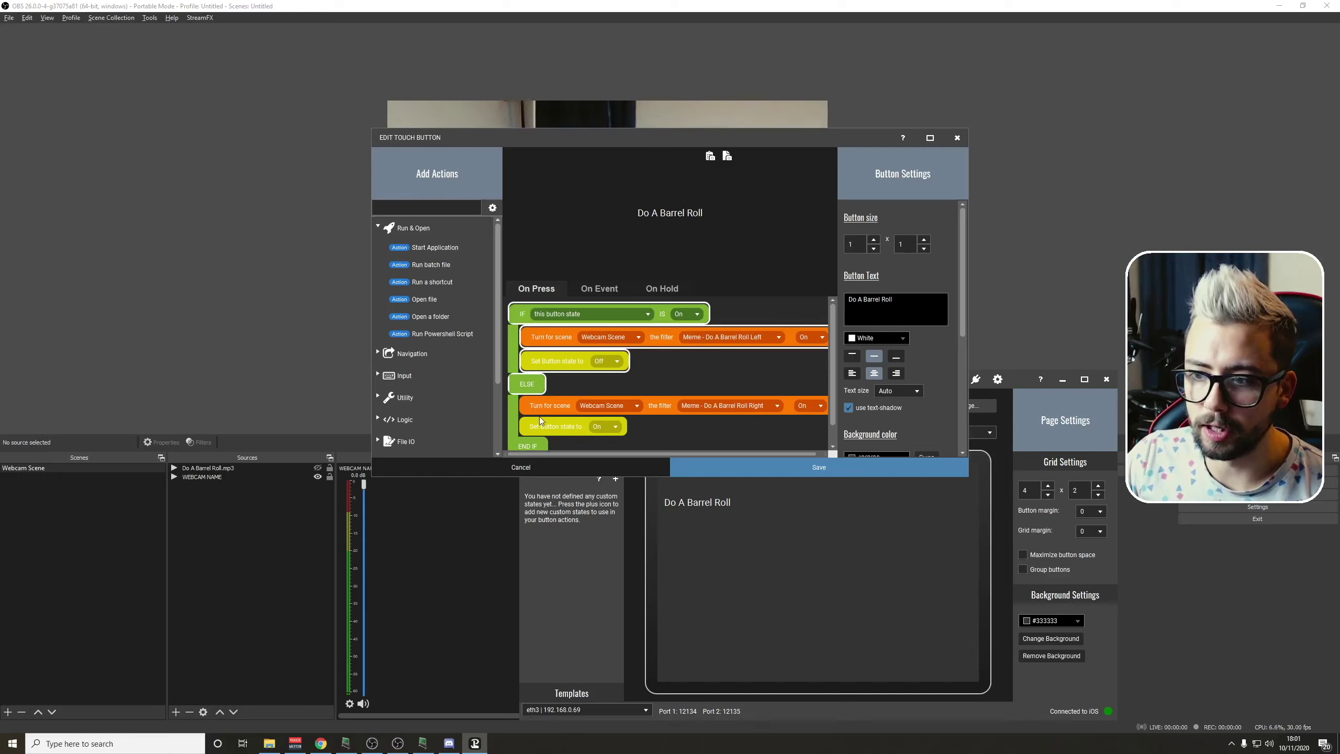
{"action": "right_click", "coordinate": [530, 443]}
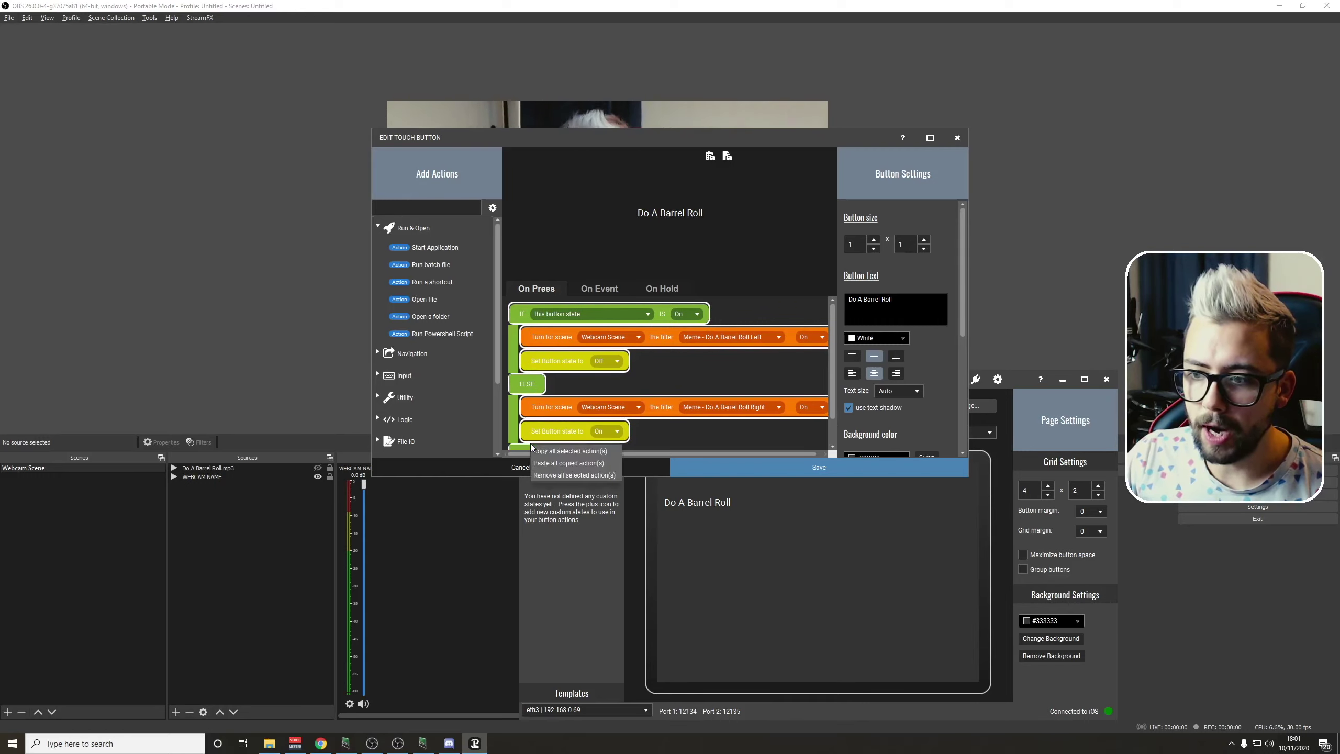
{"action": "left_click", "coordinate": [574, 451]}
{"action": "left_click", "coordinate": [599, 286]}
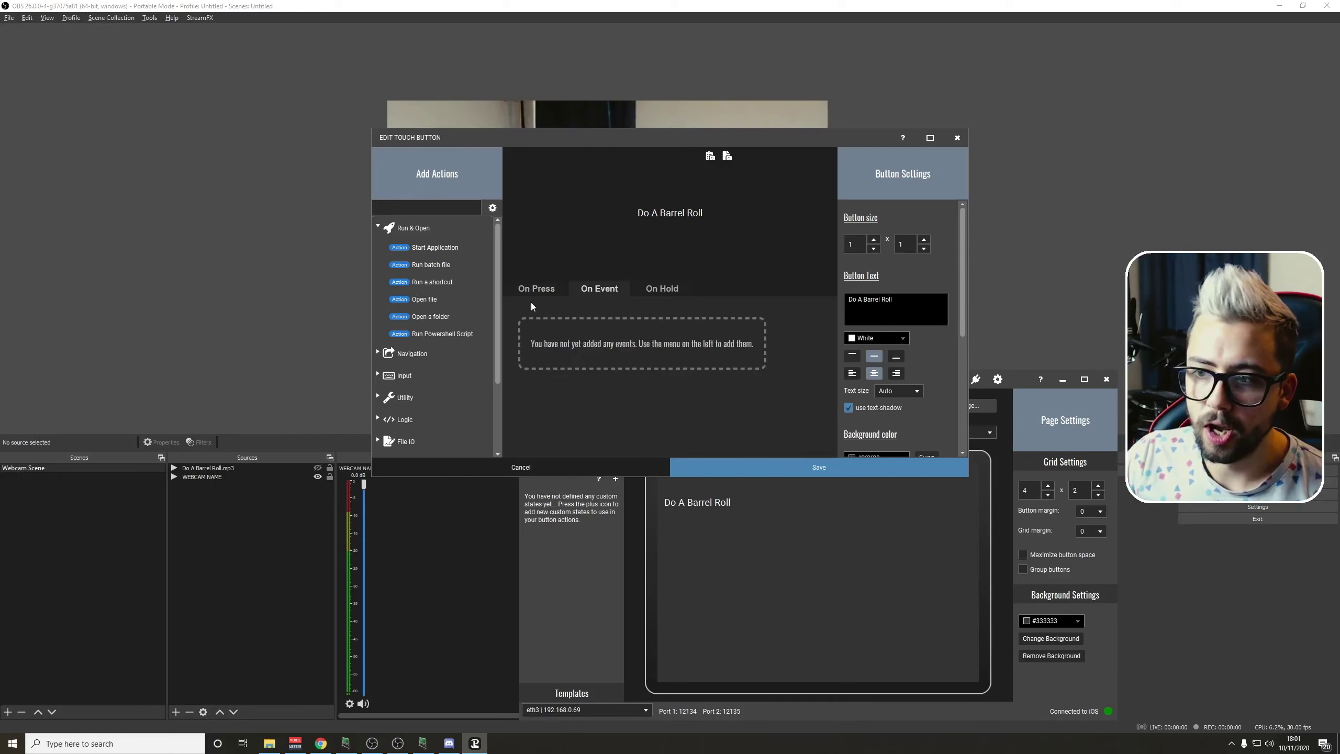
{"action": "right_click", "coordinate": [580, 351]}
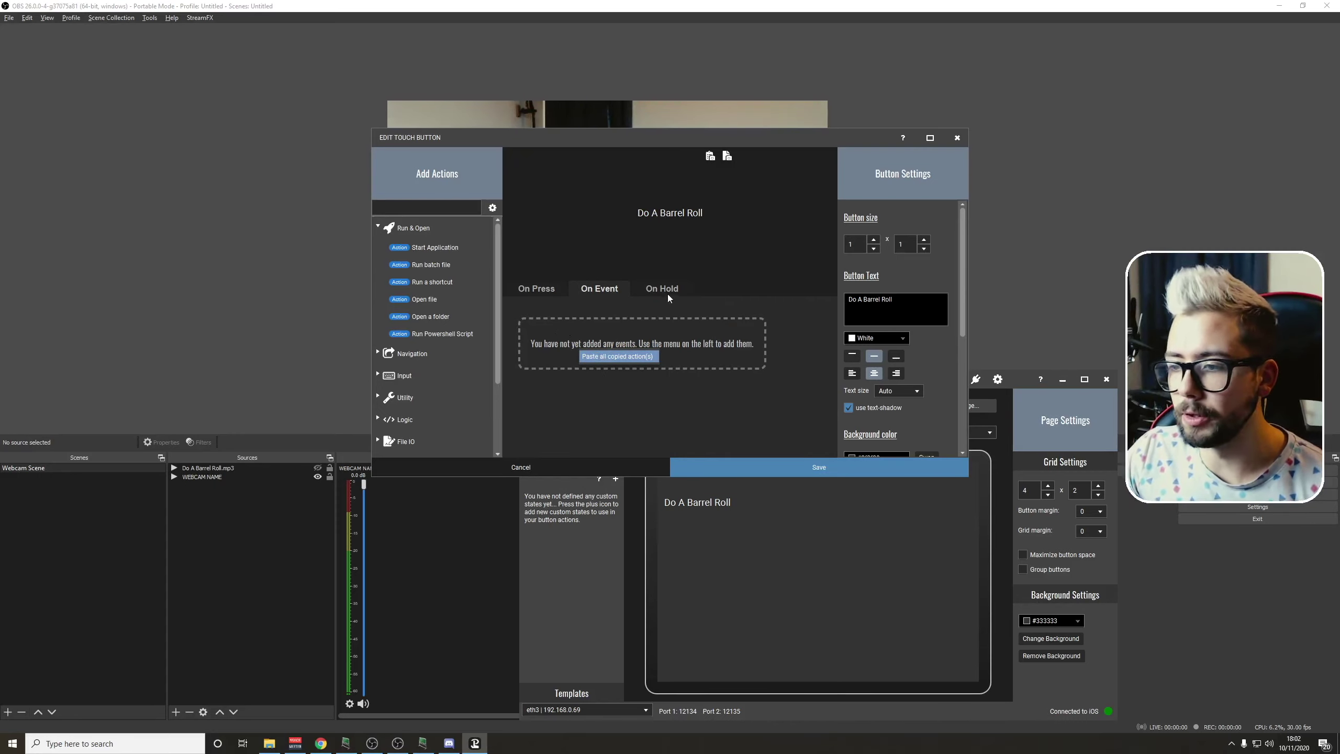
{"action": "left_click", "coordinate": [770, 381]}
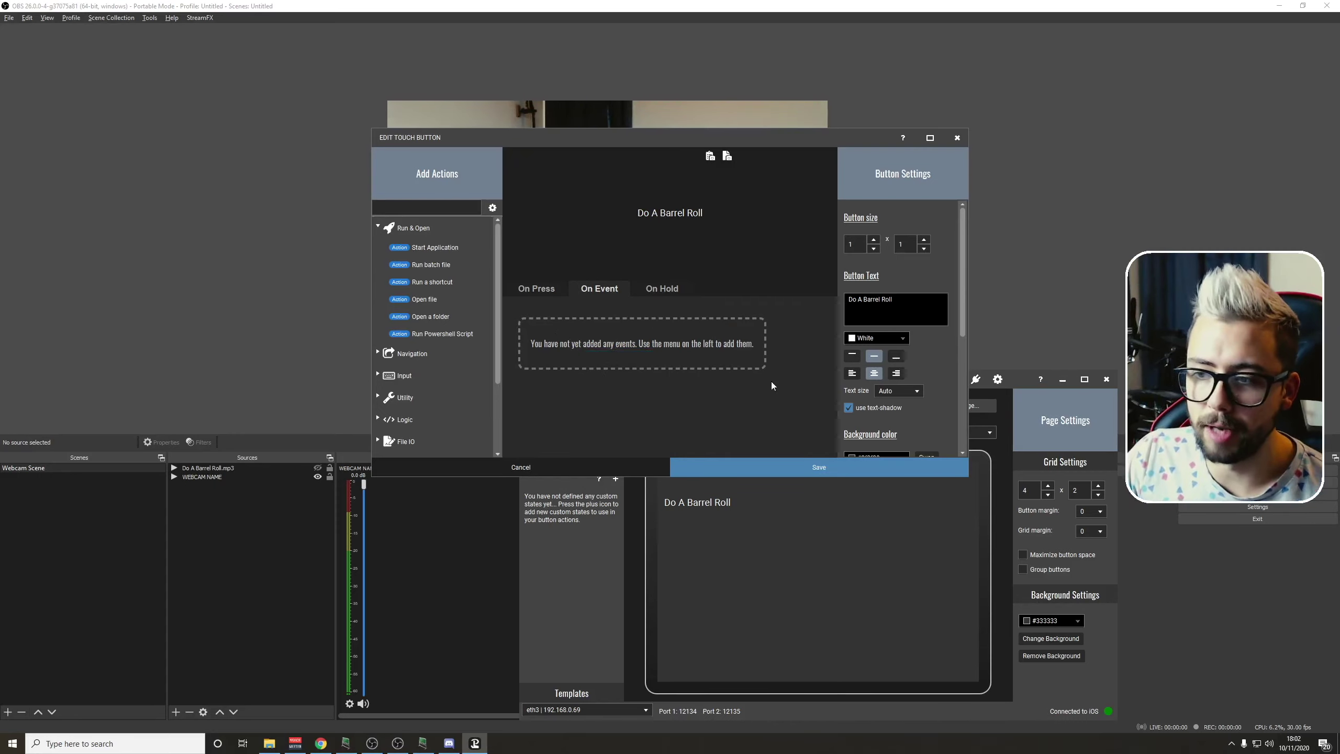
{"action": "left_click", "coordinate": [731, 464]}
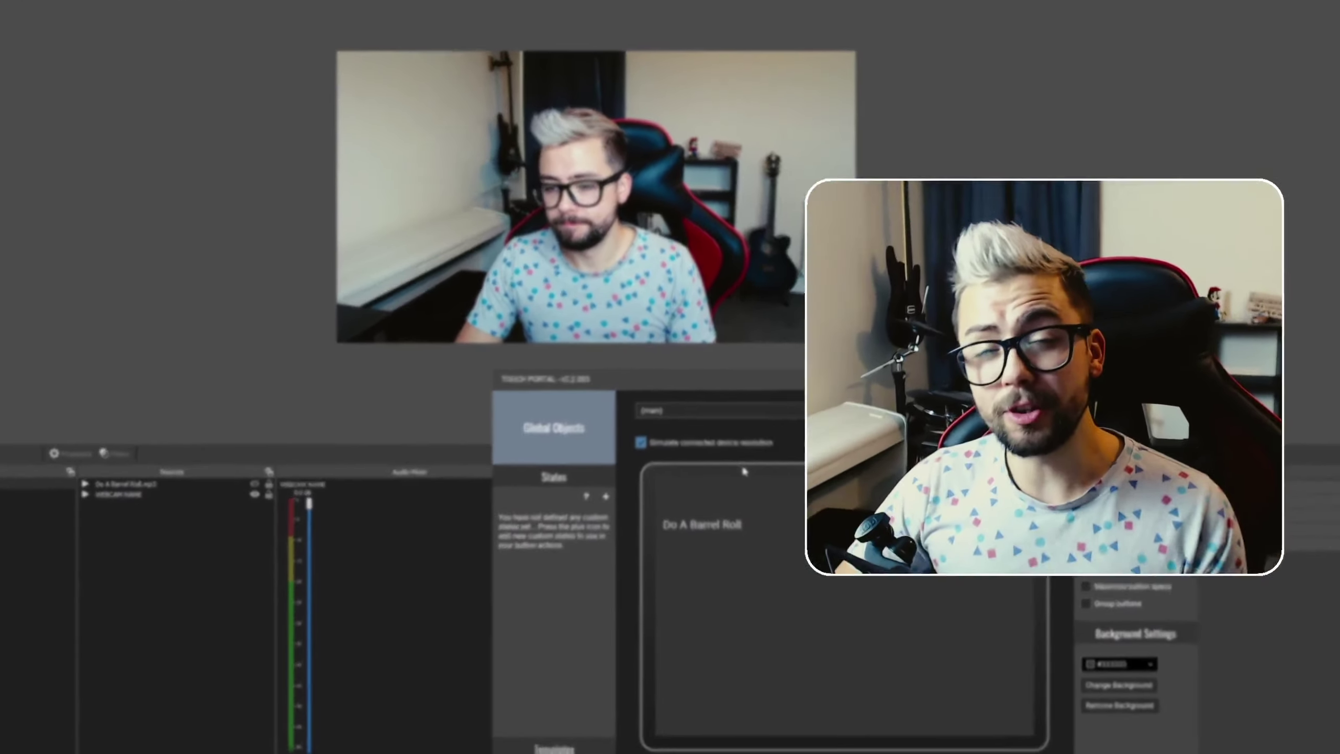